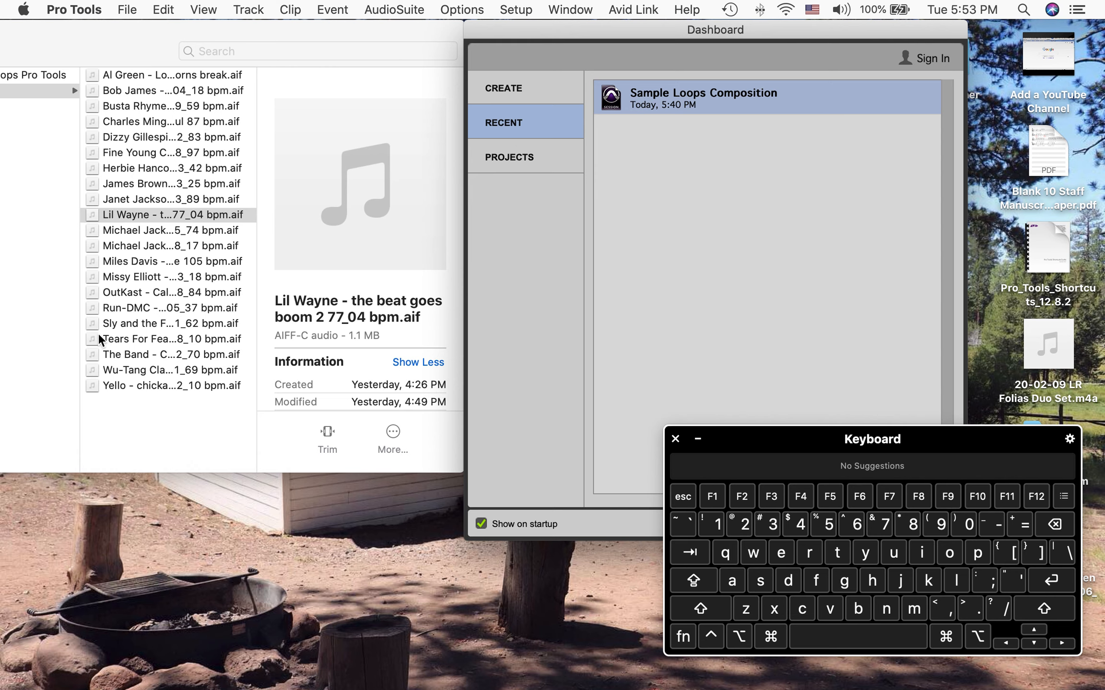
Open the Sample Loops Composition session from the recent sessions list in the Dashboard
{"action": "left_click", "coordinate": [38, 192]}
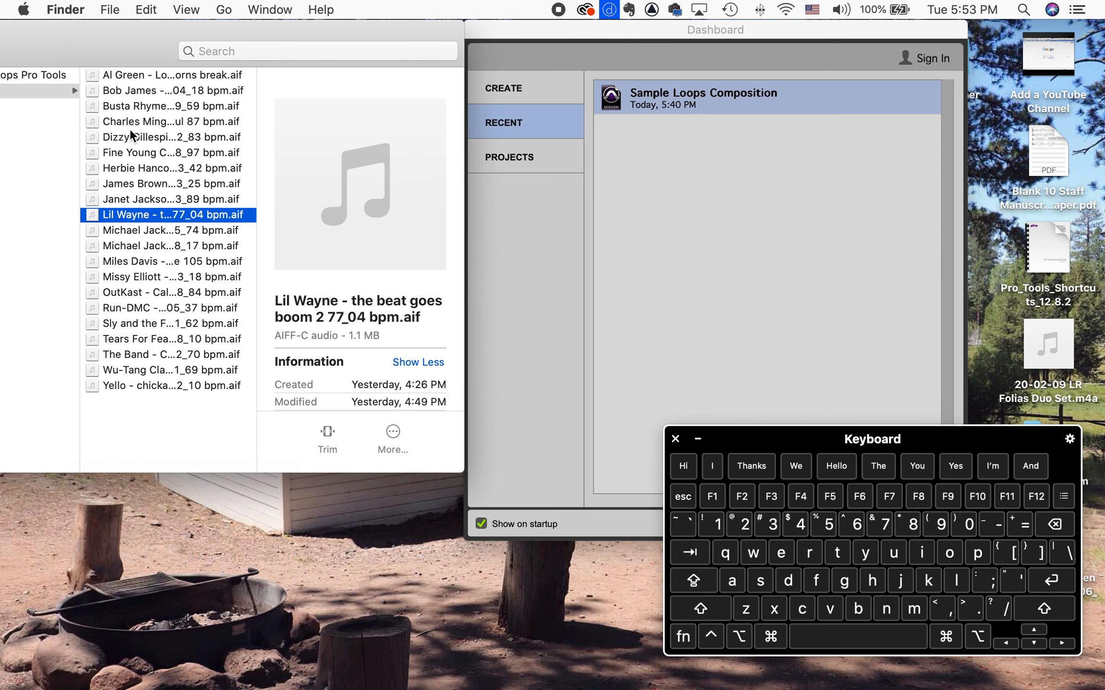
{"action": "mouse_move", "coordinate": [292, 163]}
{"action": "left_click_drag", "start_coordinate": [780, 30], "coordinate": [550, 32]}
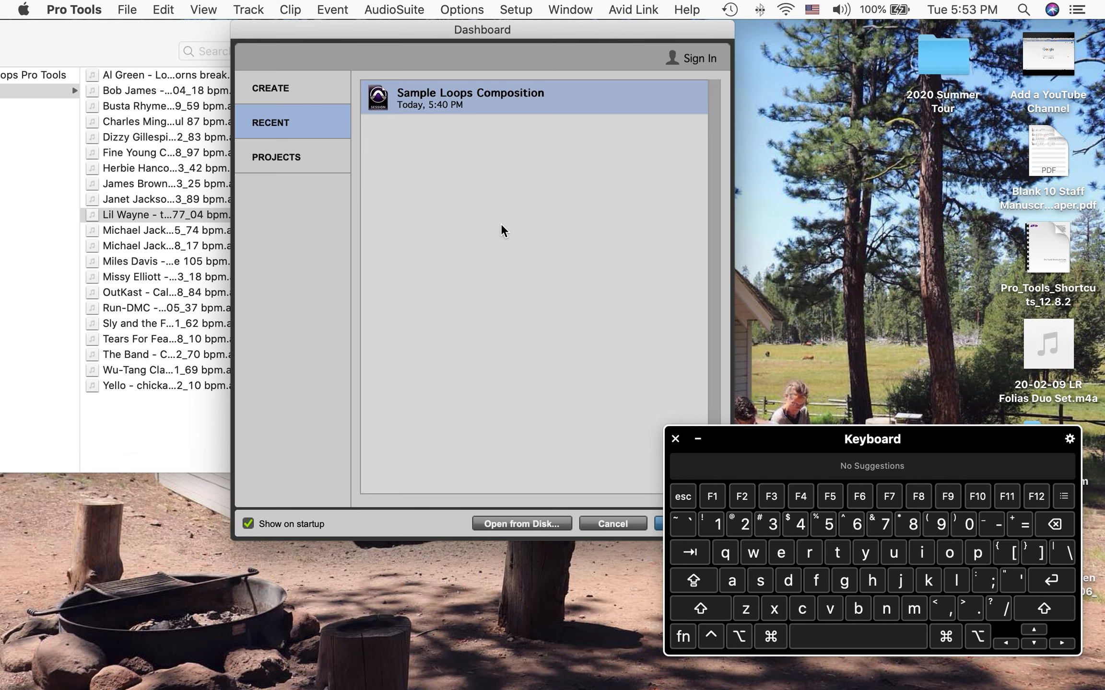
{"action": "left_click_drag", "start_coordinate": [538, 31], "coordinate": [423, 30]}
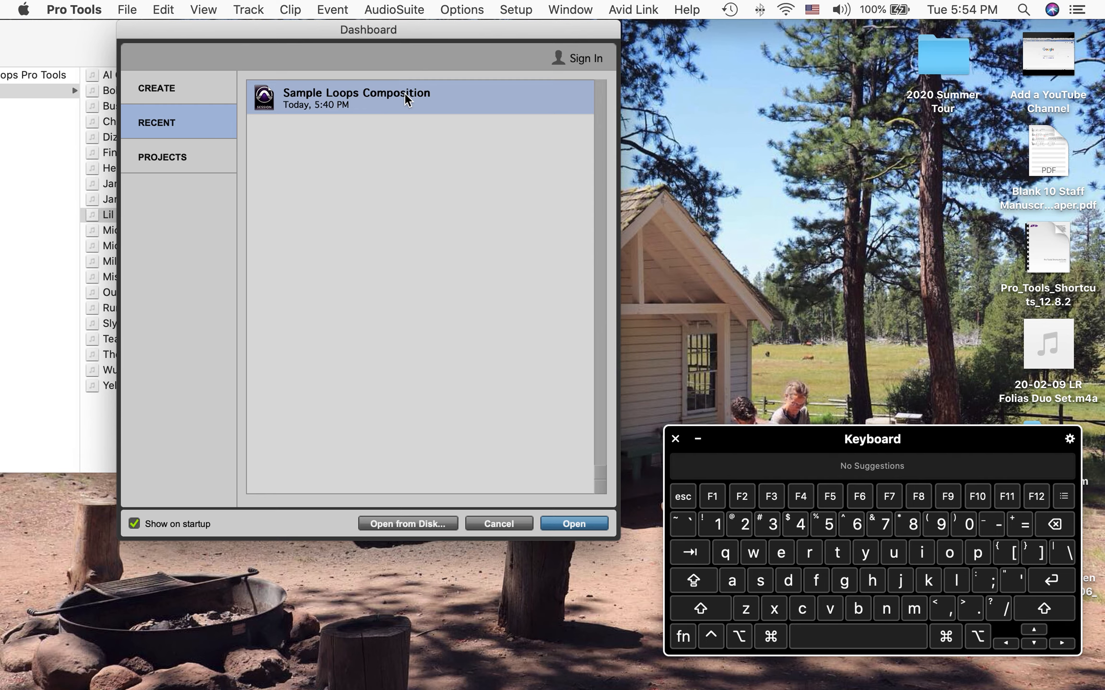
{"action": "left_click", "coordinate": [574, 524]}
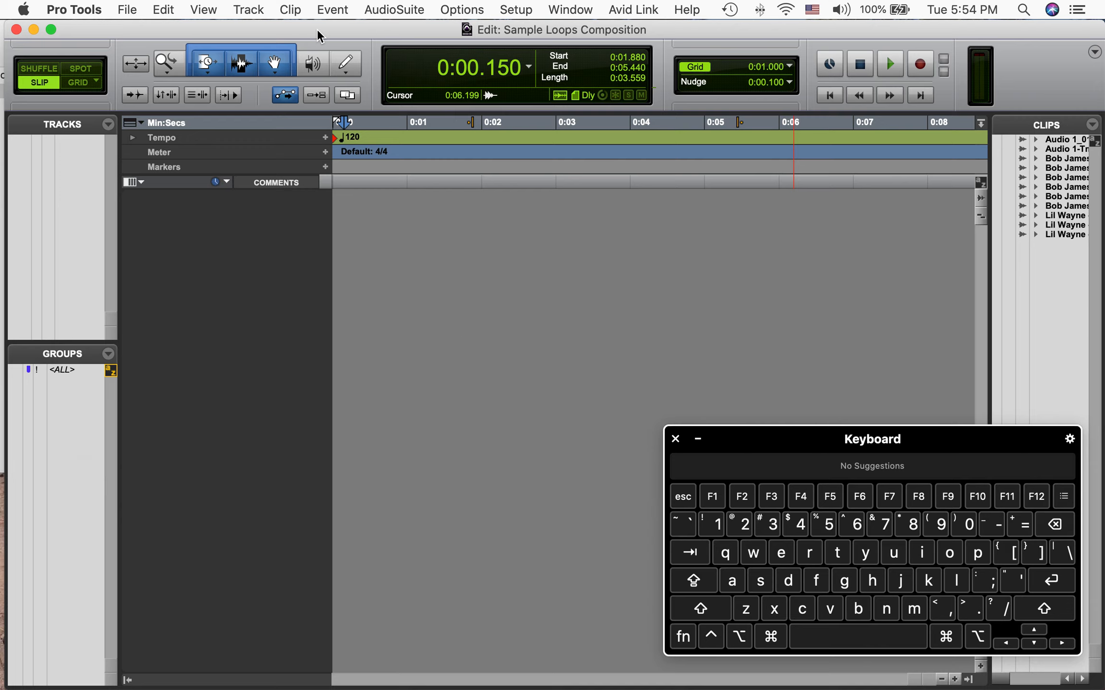
Create one new stereo audio track
{"action": "left_click_drag", "start_coordinate": [300, 31], "coordinate": [368, 31]}
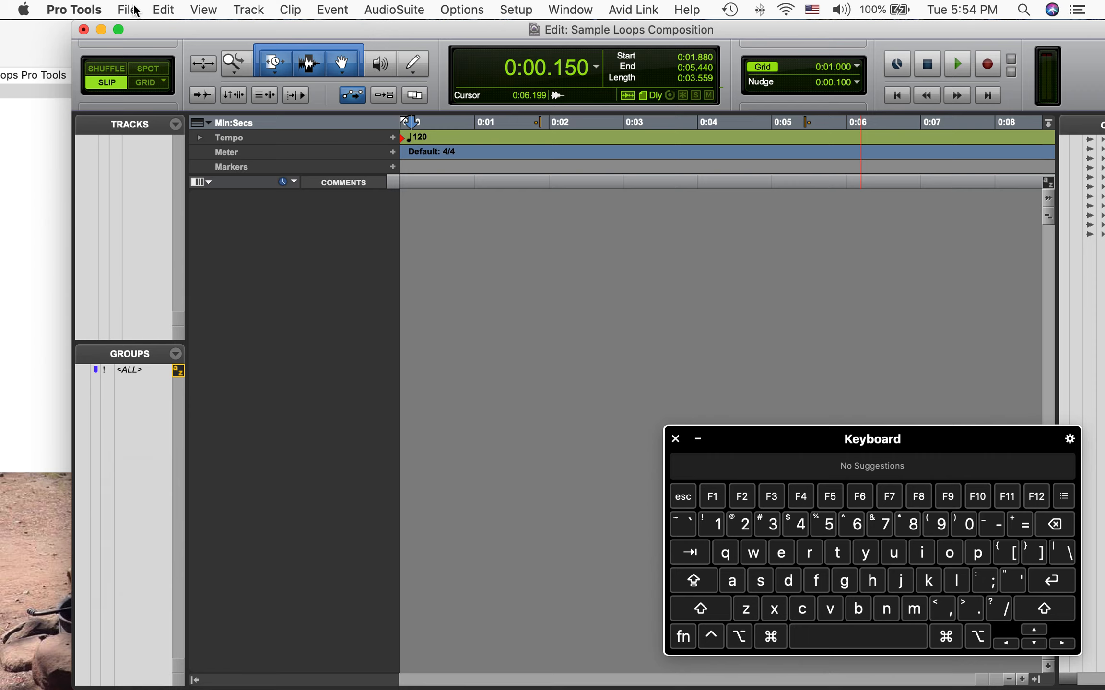
{"action": "left_click", "coordinate": [251, 10]}
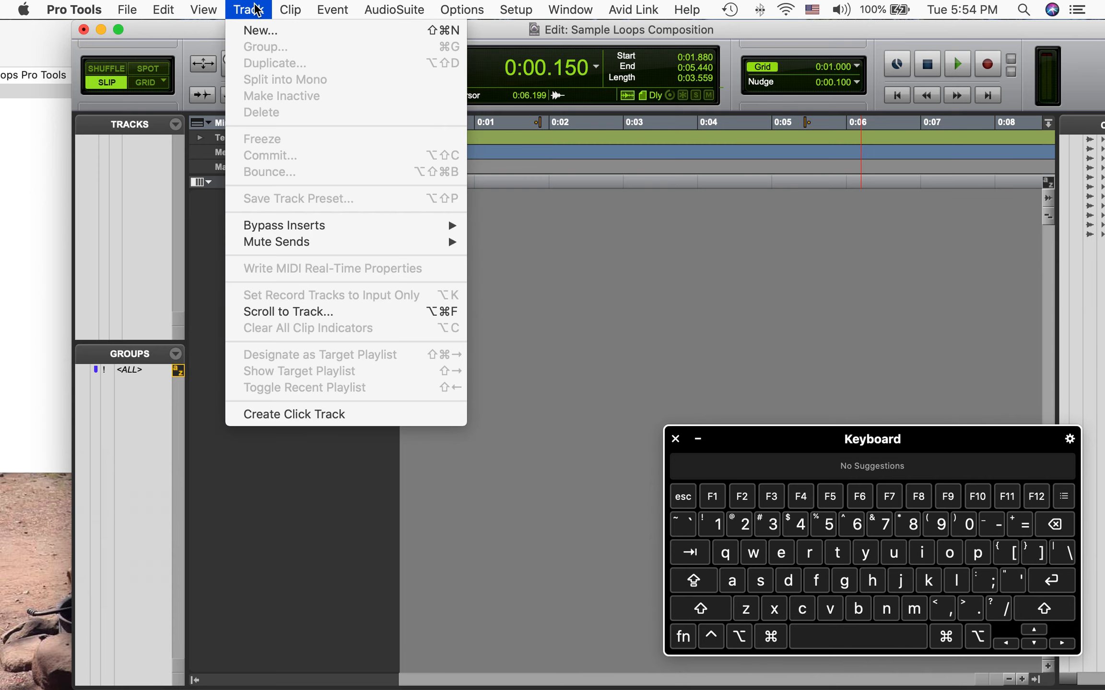
{"action": "left_click", "coordinate": [250, 30]}
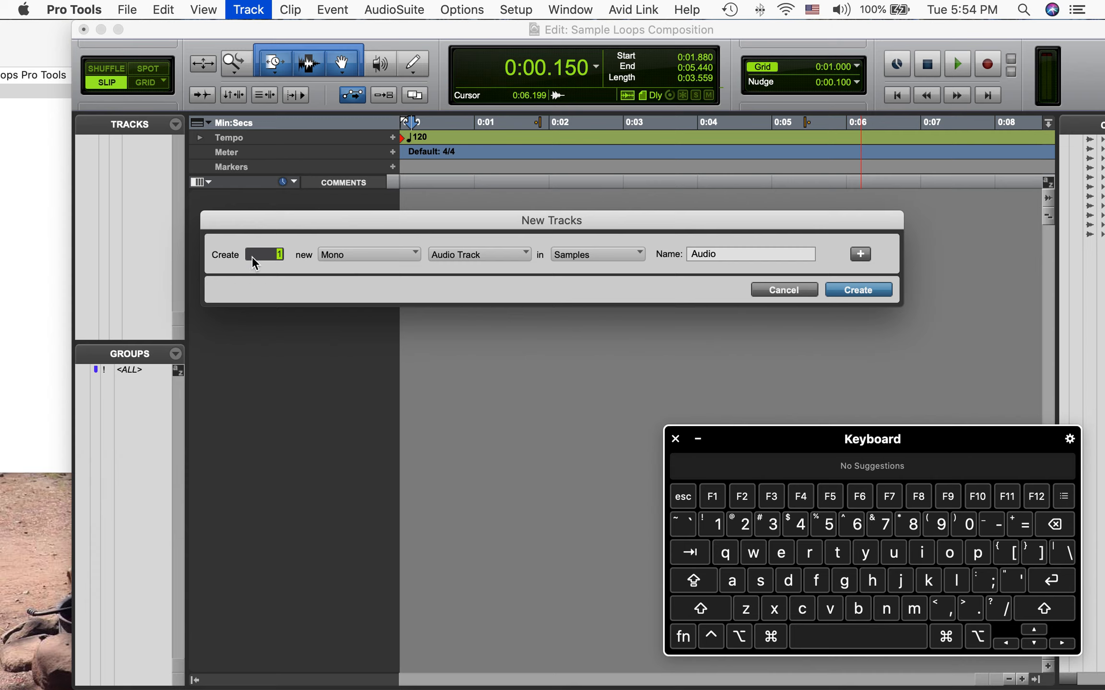
{"action": "left_click", "coordinate": [400, 259]}
{"action": "left_click", "coordinate": [360, 275]}
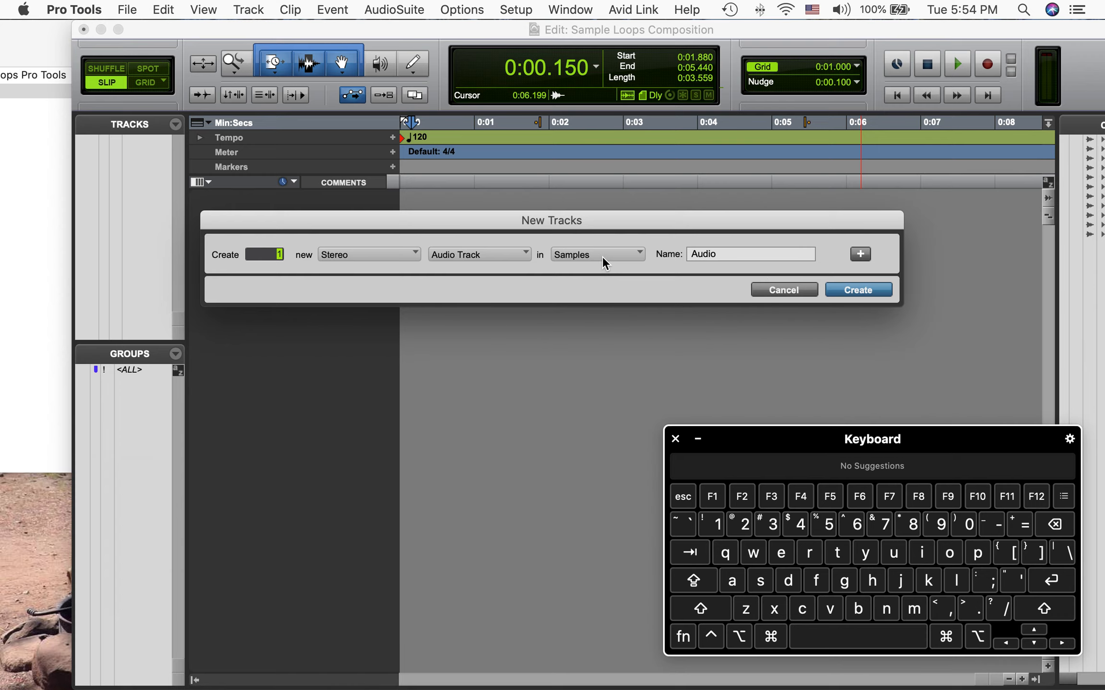
{"action": "left_click", "coordinate": [859, 289]}
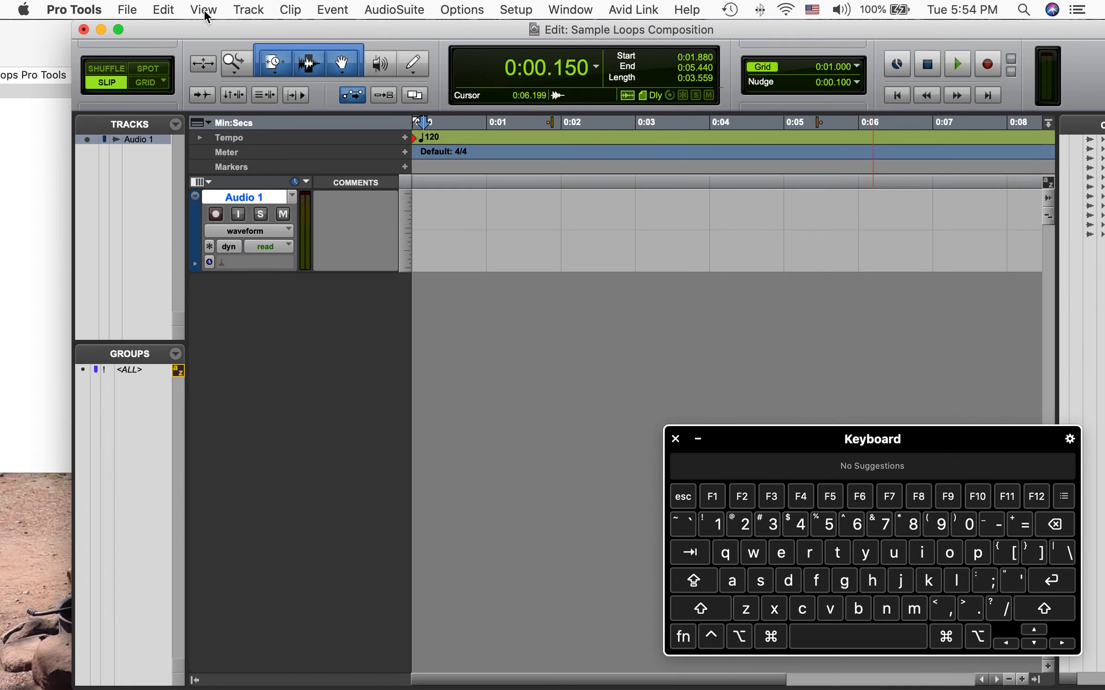
Create a second stereo audio track
{"action": "left_click", "coordinate": [249, 10]}
{"action": "left_click", "coordinate": [259, 31]}
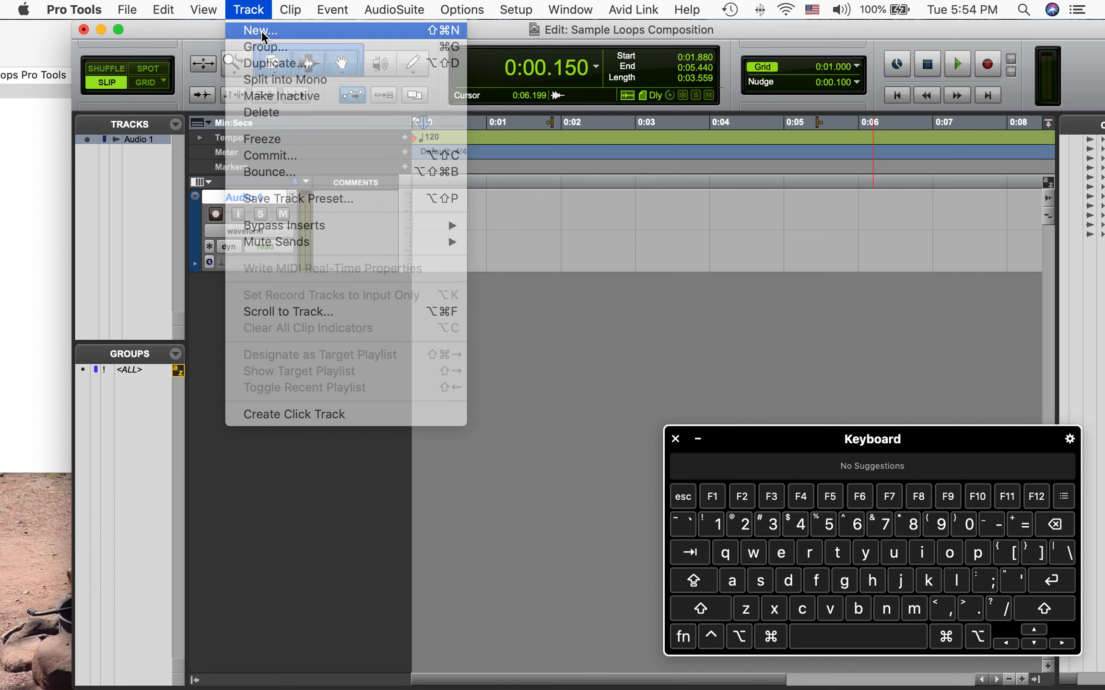
{"action": "left_click", "coordinate": [352, 252]}
{"action": "left_click", "coordinate": [348, 276]}
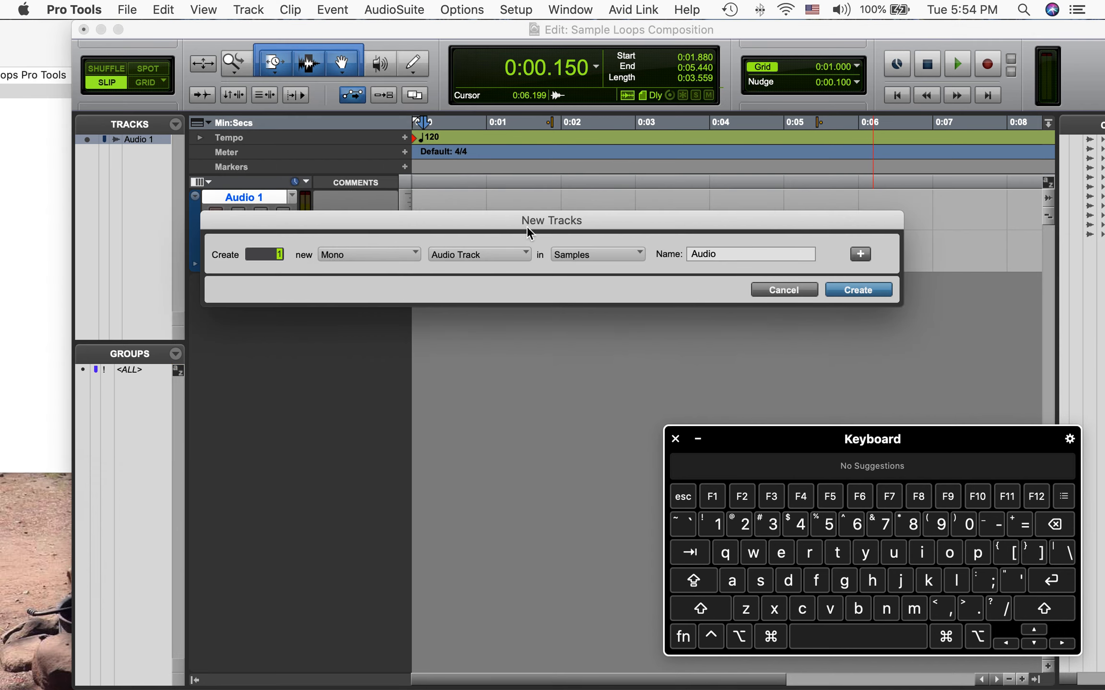
{"action": "left_click", "coordinate": [852, 290]}
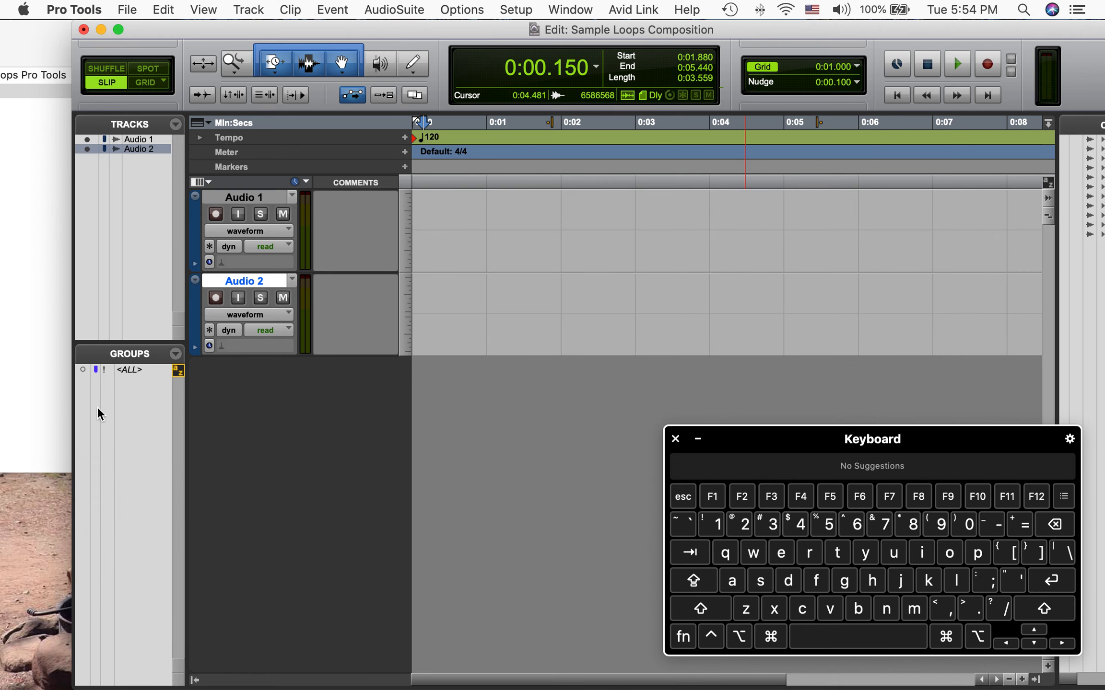
Preview several loop files in the Finder's preview pane to audition them
{"action": "left_click", "coordinate": [23, 362]}
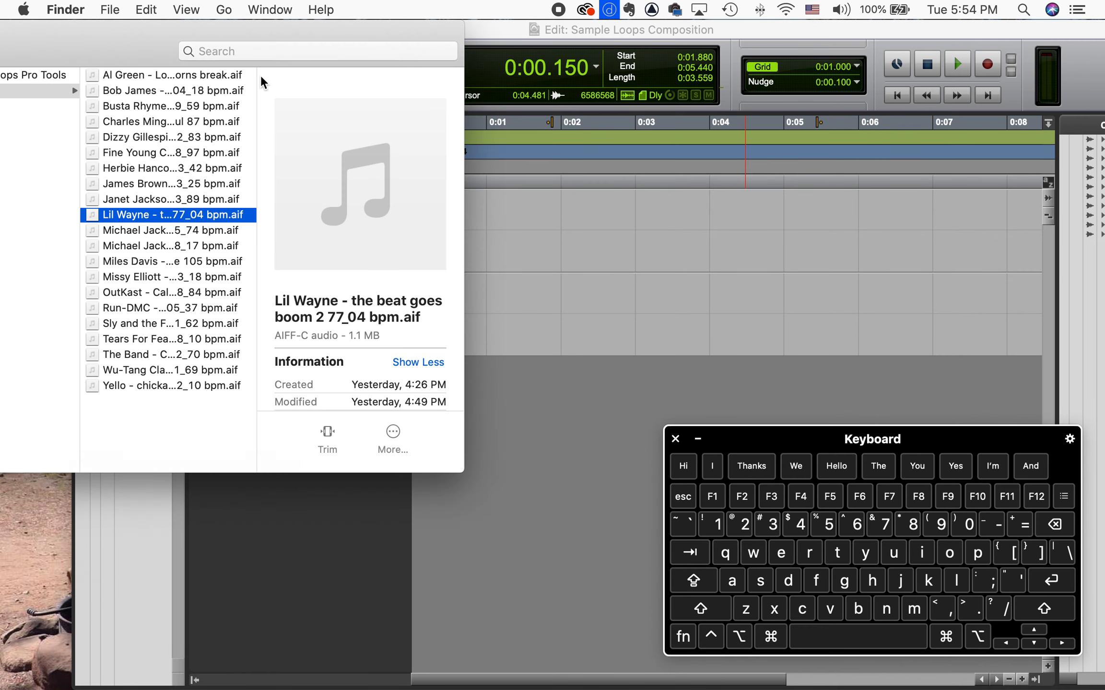
{"action": "left_click", "coordinate": [152, 91]}
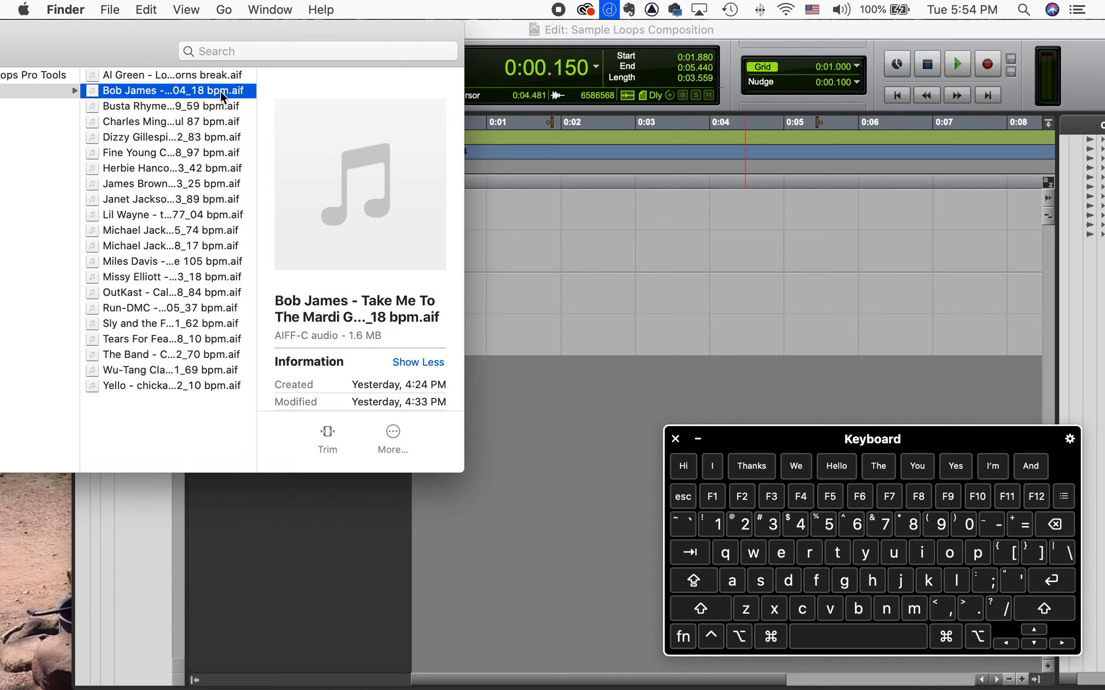
{"action": "left_click", "coordinate": [360, 184]}
{"action": "left_click", "coordinate": [129, 325]}
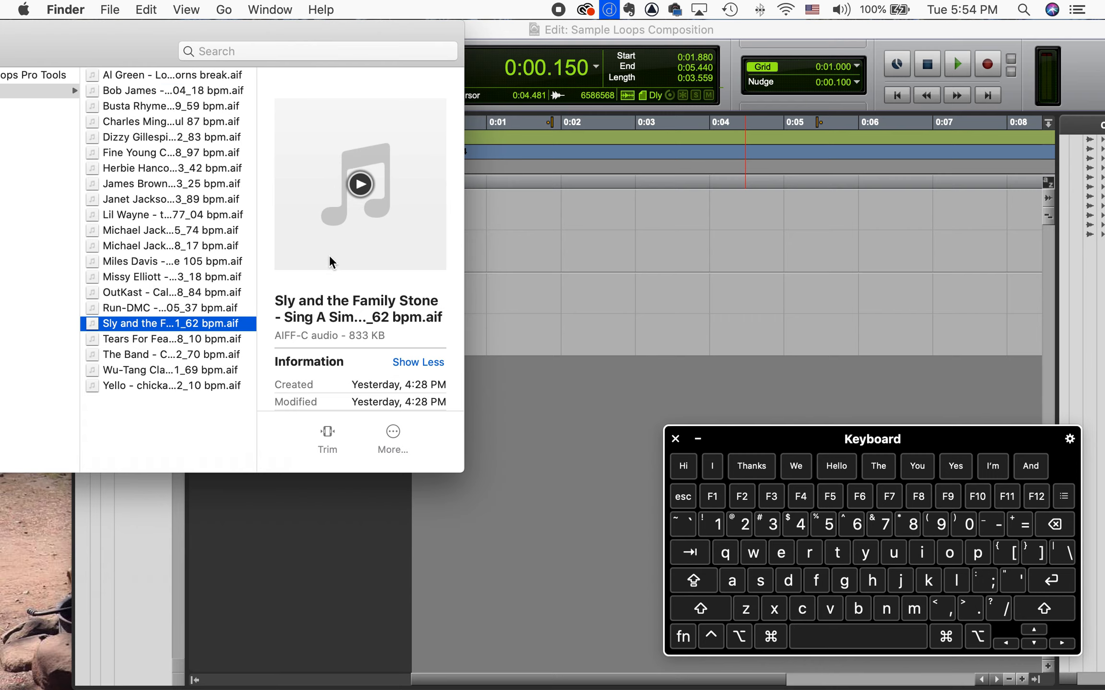
{"action": "left_click", "coordinate": [364, 182]}
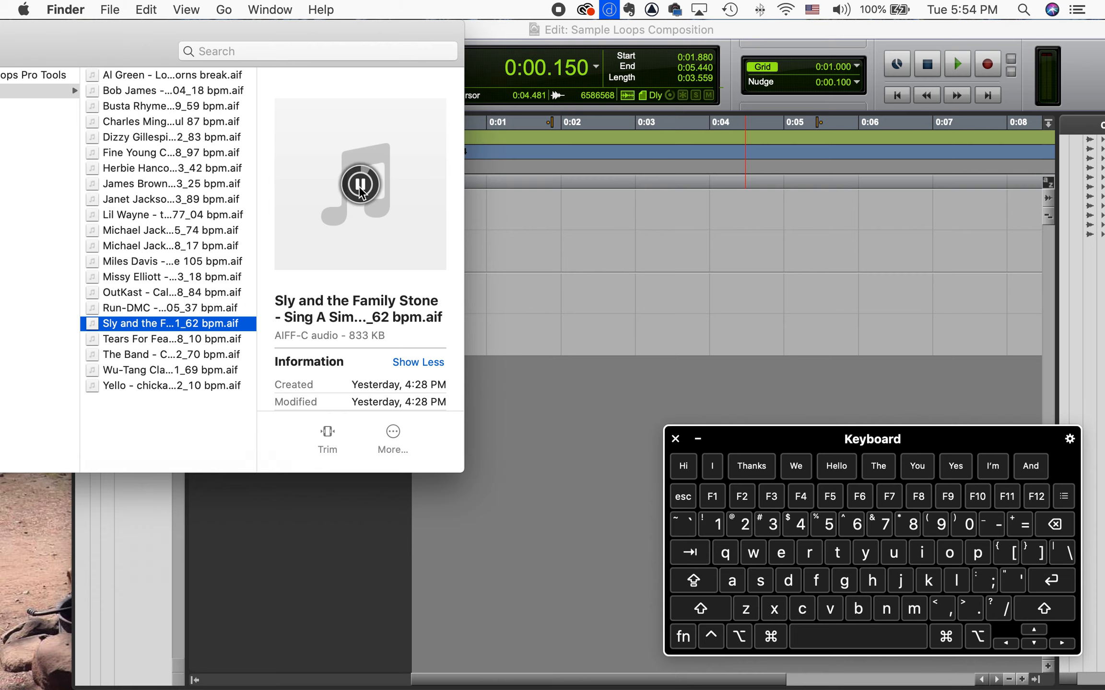
{"action": "left_click", "coordinate": [362, 184]}
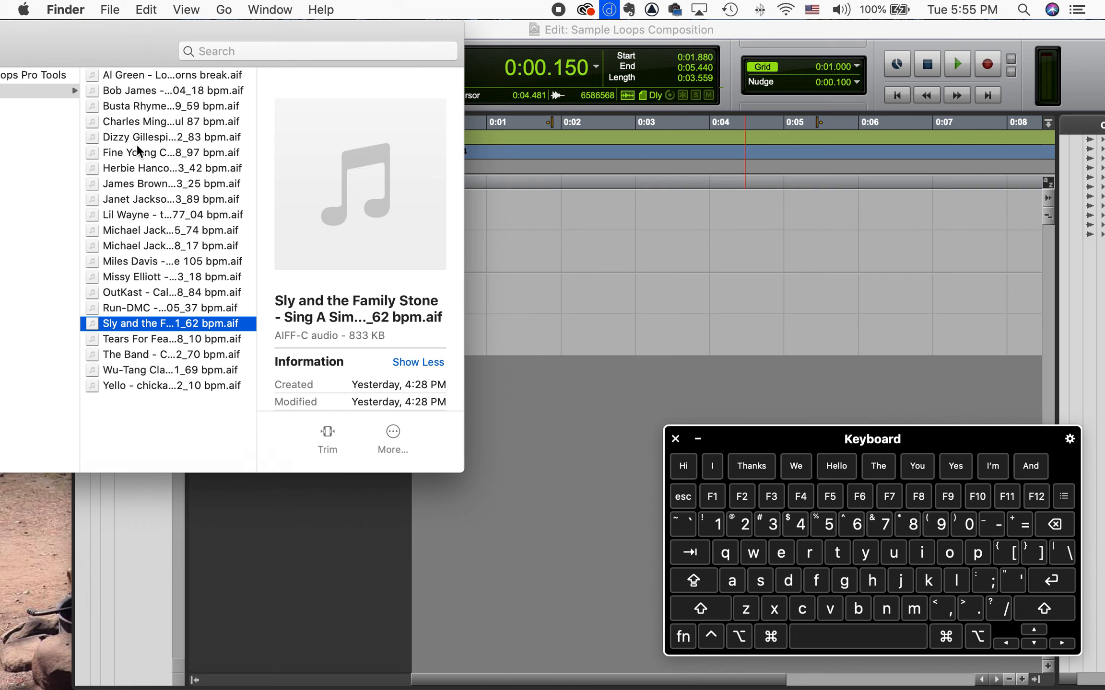
{"action": "left_click", "coordinate": [135, 168]}
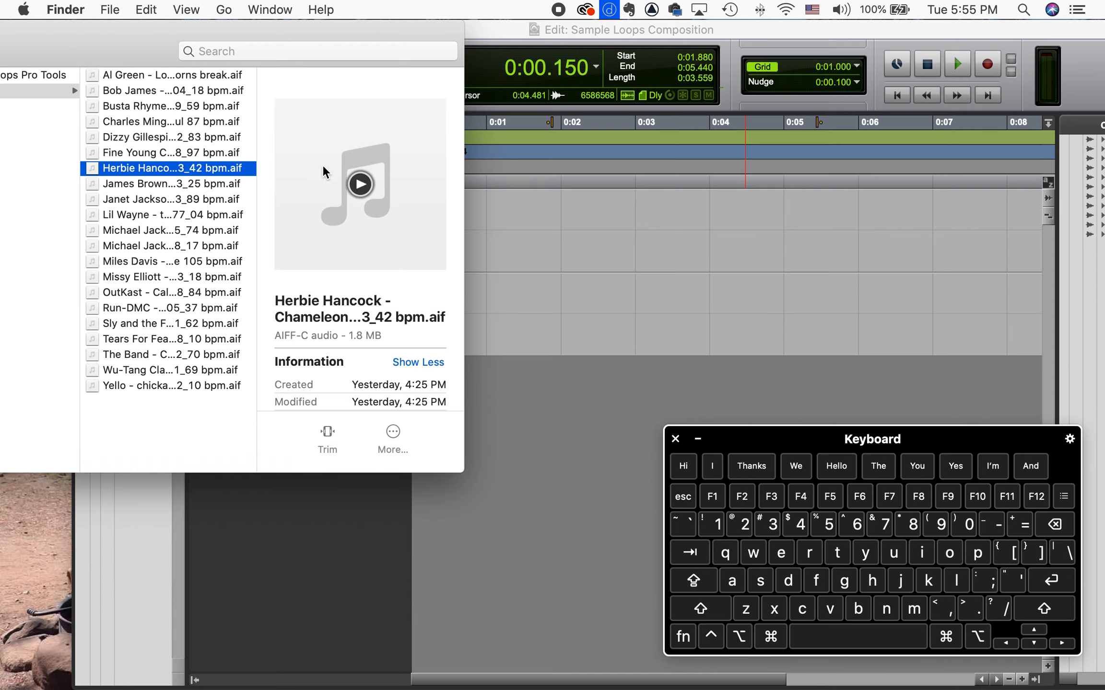
{"action": "left_click", "coordinate": [361, 185]}
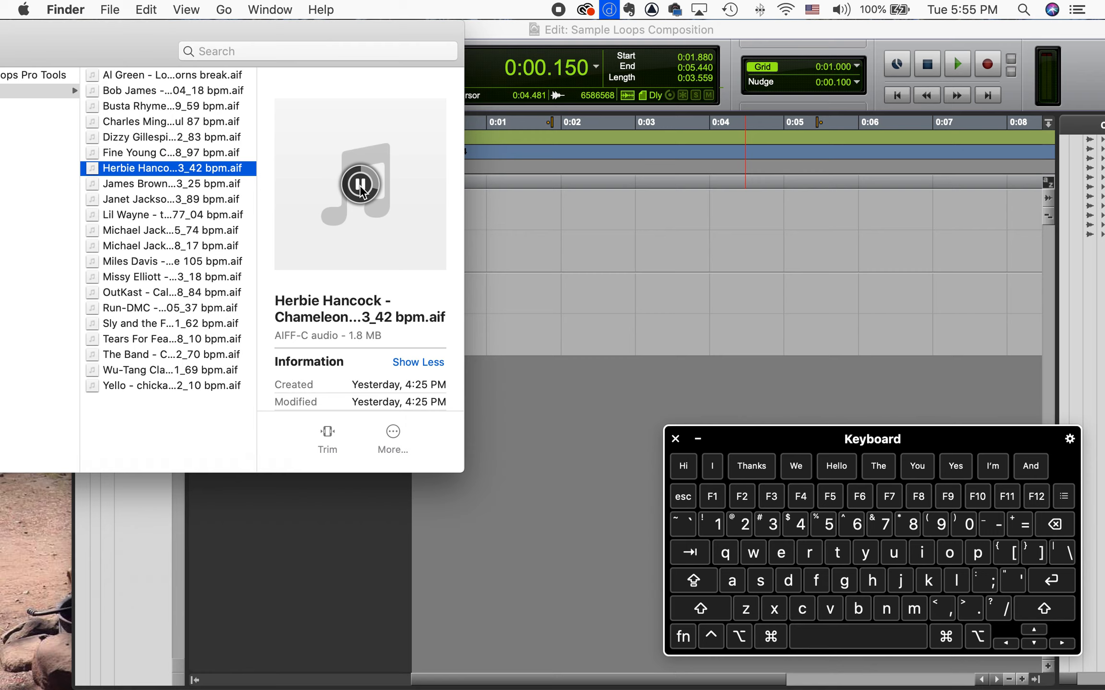
{"action": "left_click", "coordinate": [360, 184]}
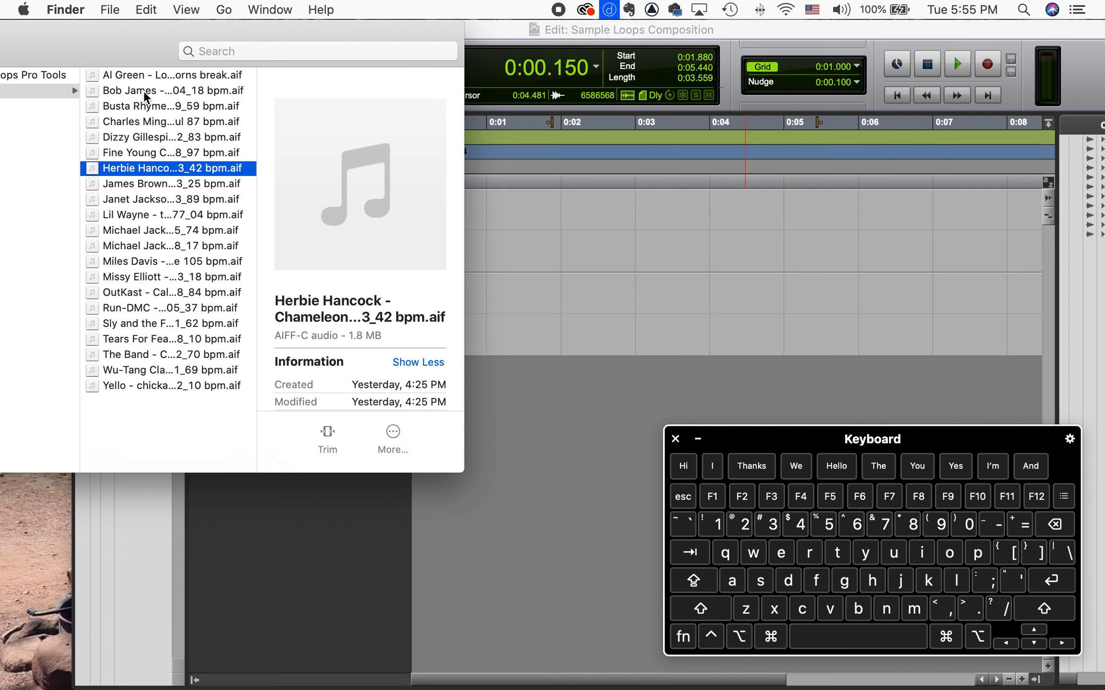
Drag the Bob James loop file onto the Audio 1 track and move the clip to the session start
{"action": "left_click", "coordinate": [163, 91]}
{"action": "left_click_drag", "start_coordinate": [115, 90], "coordinate": [550, 231]}
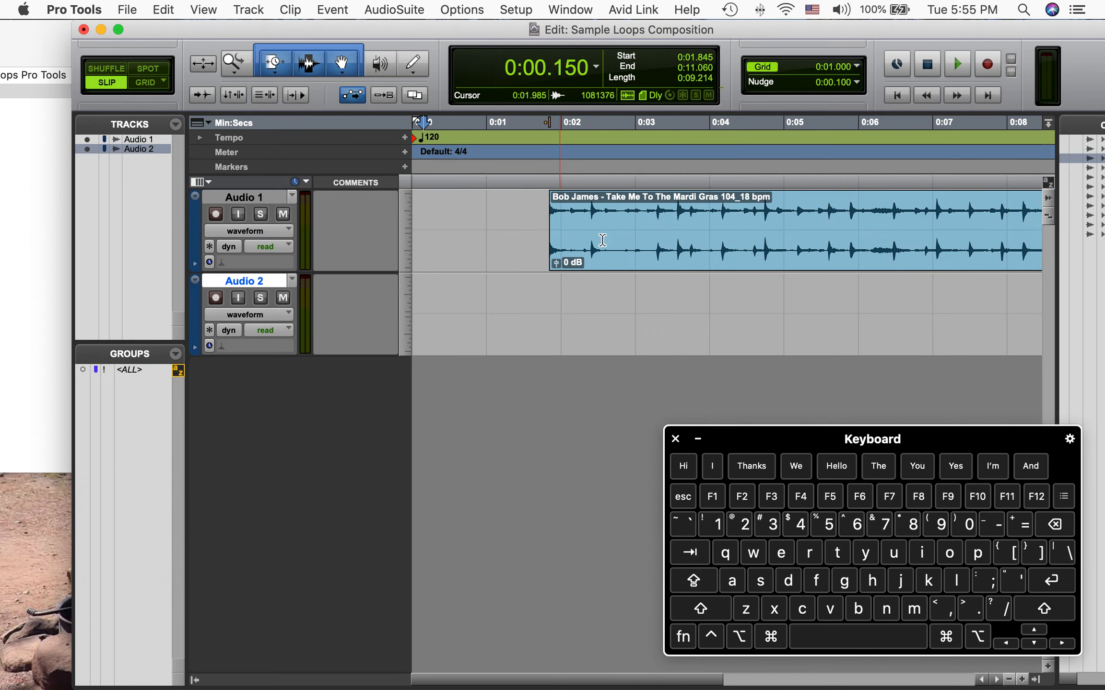
{"action": "left_click_drag", "start_coordinate": [616, 262], "coordinate": [468, 255]}
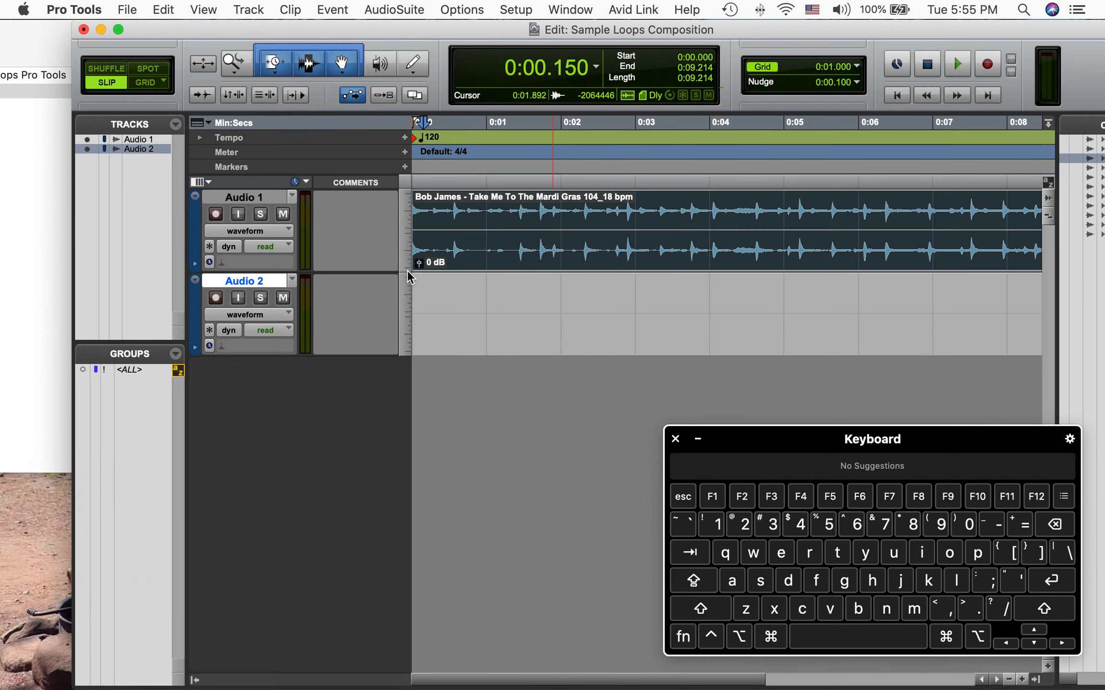
Play back the session to audition the Bob James loop, then stop playback
{"action": "key", "text": "space"}
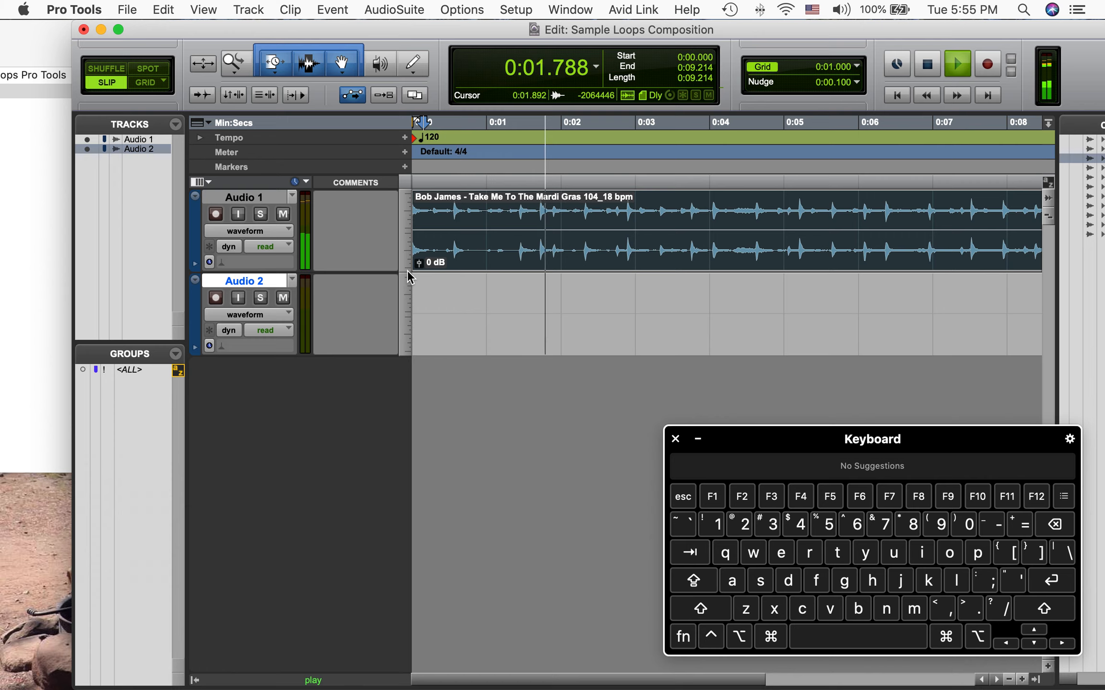
{"action": "key", "text": "space"}
{"action": "left_click", "coordinate": [839, 643]}
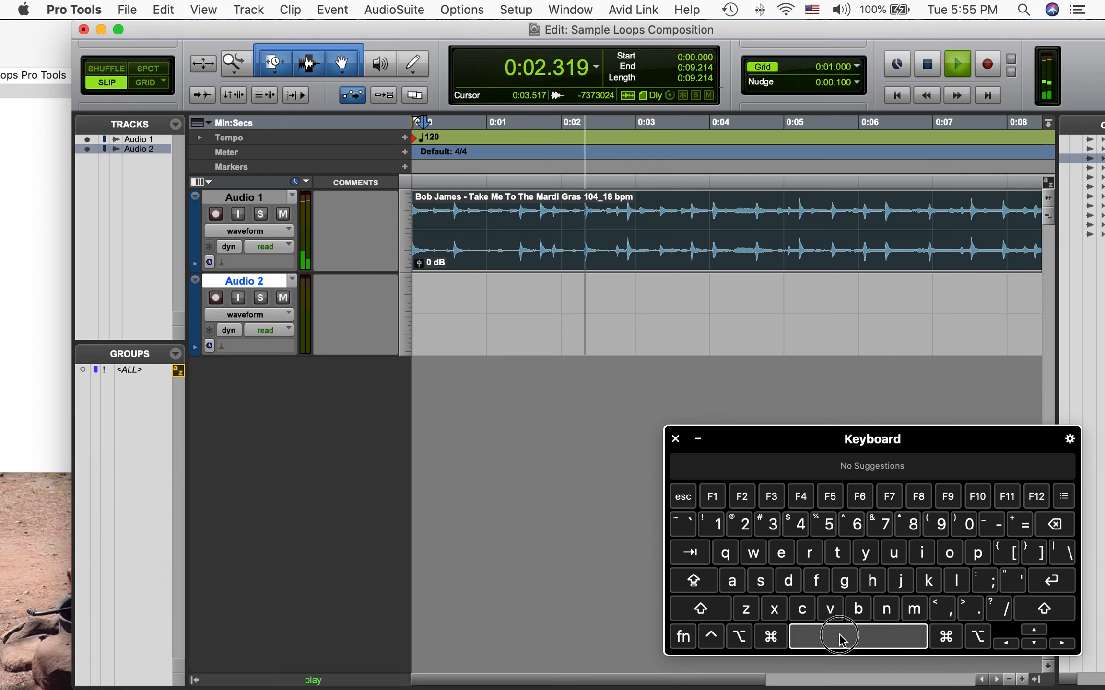
{"action": "left_click", "coordinate": [843, 640]}
{"action": "left_click", "coordinate": [854, 644]}
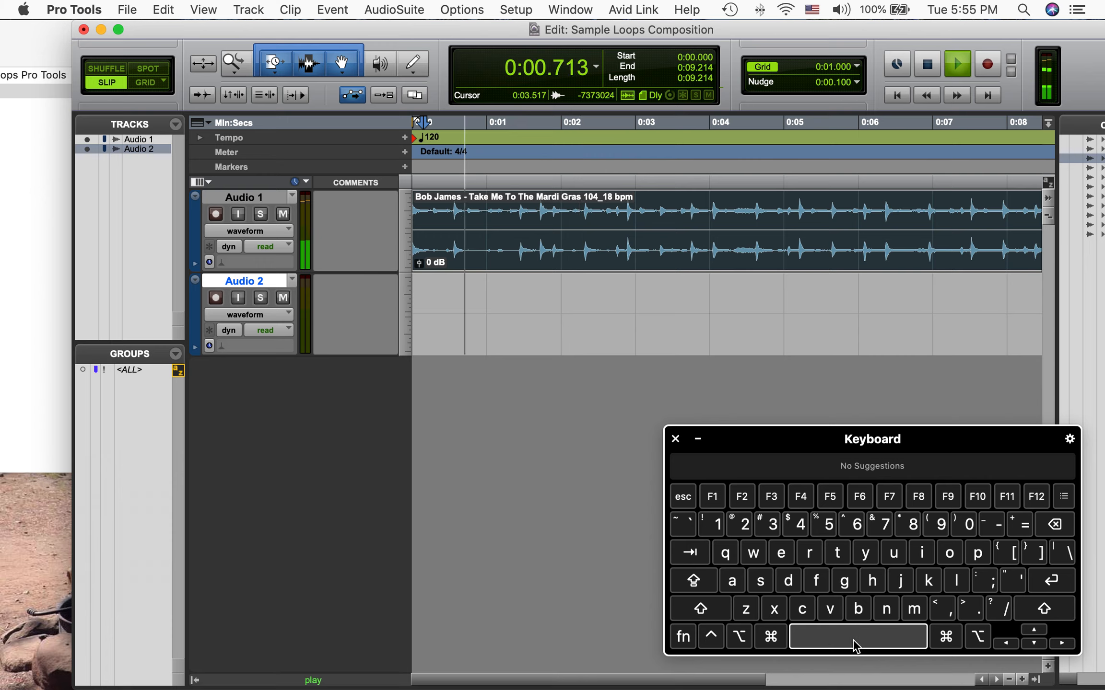
{"action": "left_click", "coordinate": [853, 641]}
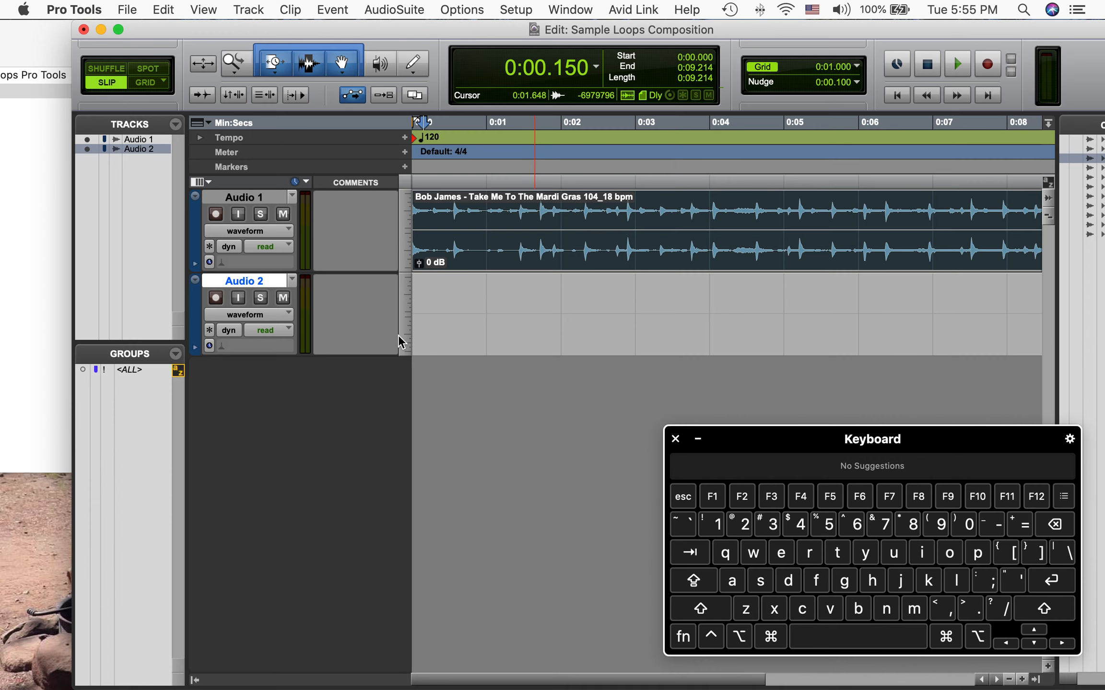
Preview the Lil Wayne loop file and drag it onto the Audio 2 track
{"action": "left_click", "coordinate": [21, 233]}
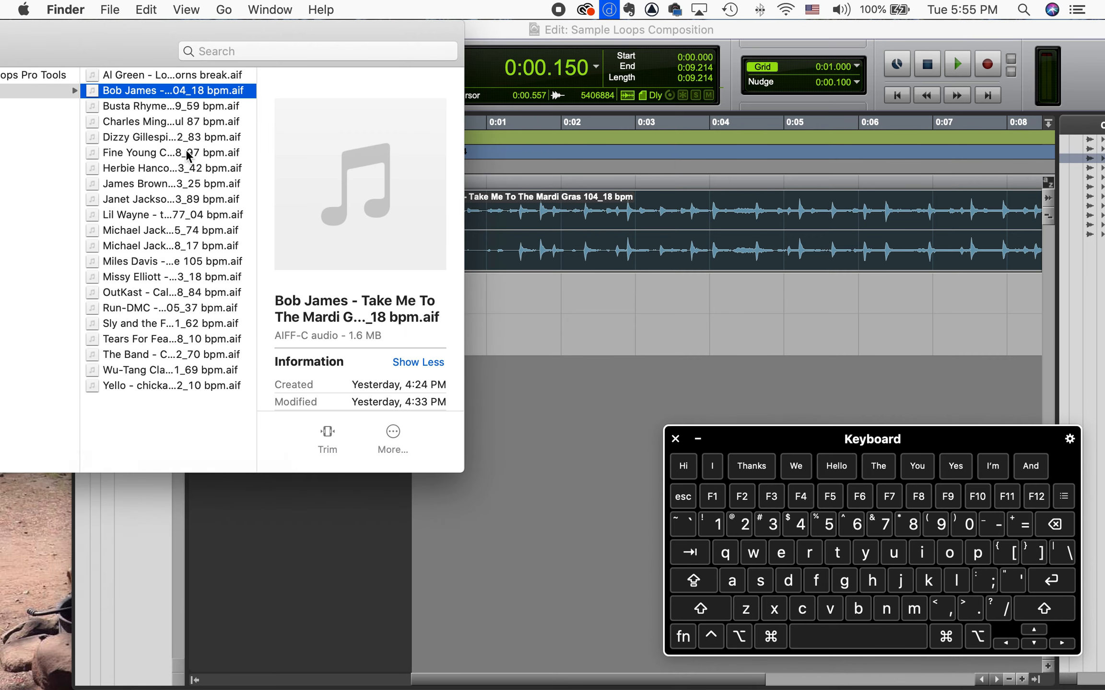
{"action": "left_click", "coordinate": [126, 215]}
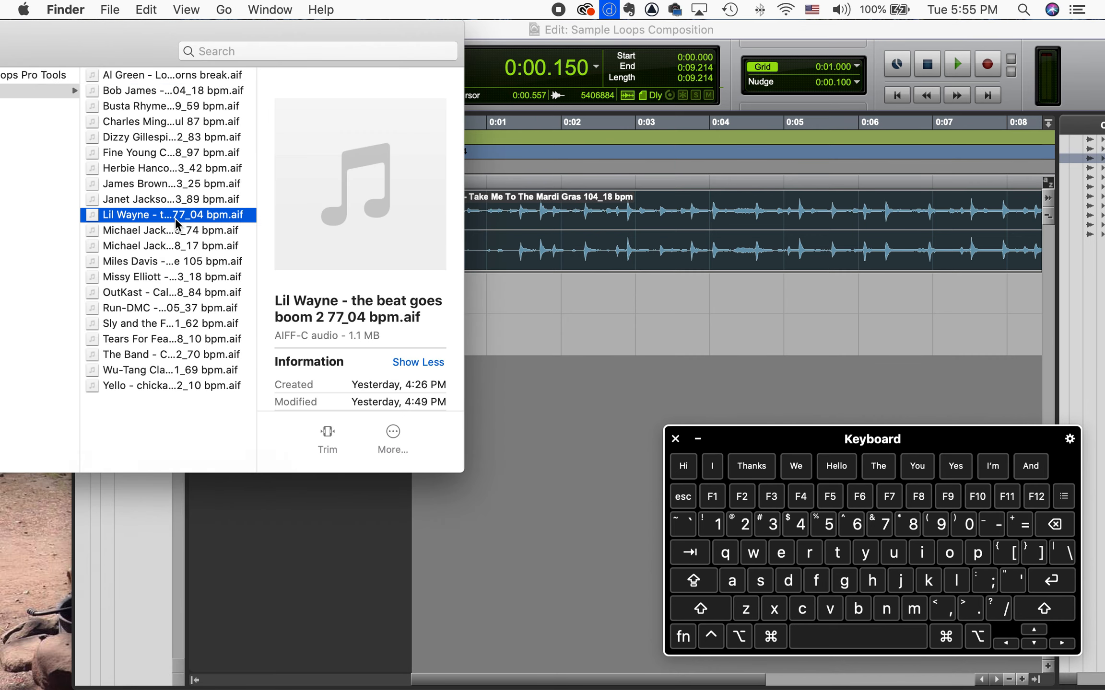
{"action": "left_click", "coordinate": [361, 185]}
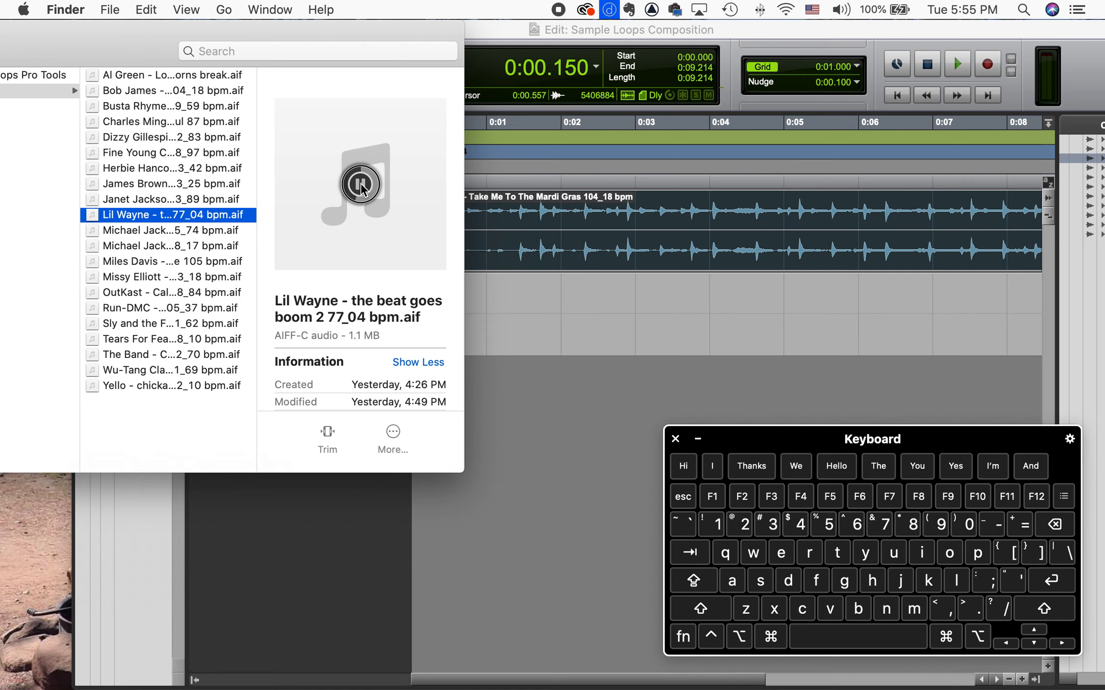
{"action": "left_click_drag", "start_coordinate": [117, 216], "coordinate": [836, 316]}
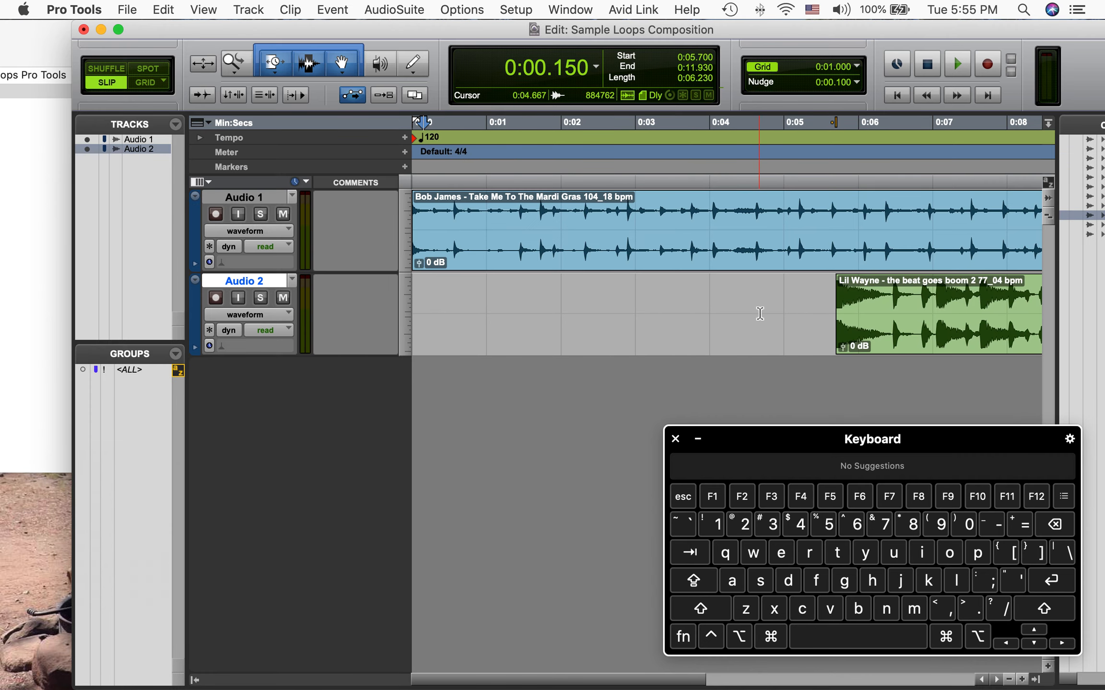
Move the Lil Wayne clip slightly earlier on the Audio 2 track
{"action": "scroll", "coordinate": [761, 313], "scroll_direction": "right", "scroll_amount": 6}
{"action": "scroll", "coordinate": [760, 313], "scroll_direction": "left", "scroll_amount": 5}
{"action": "left_click_drag", "start_coordinate": [851, 341], "coordinate": [782, 343]}
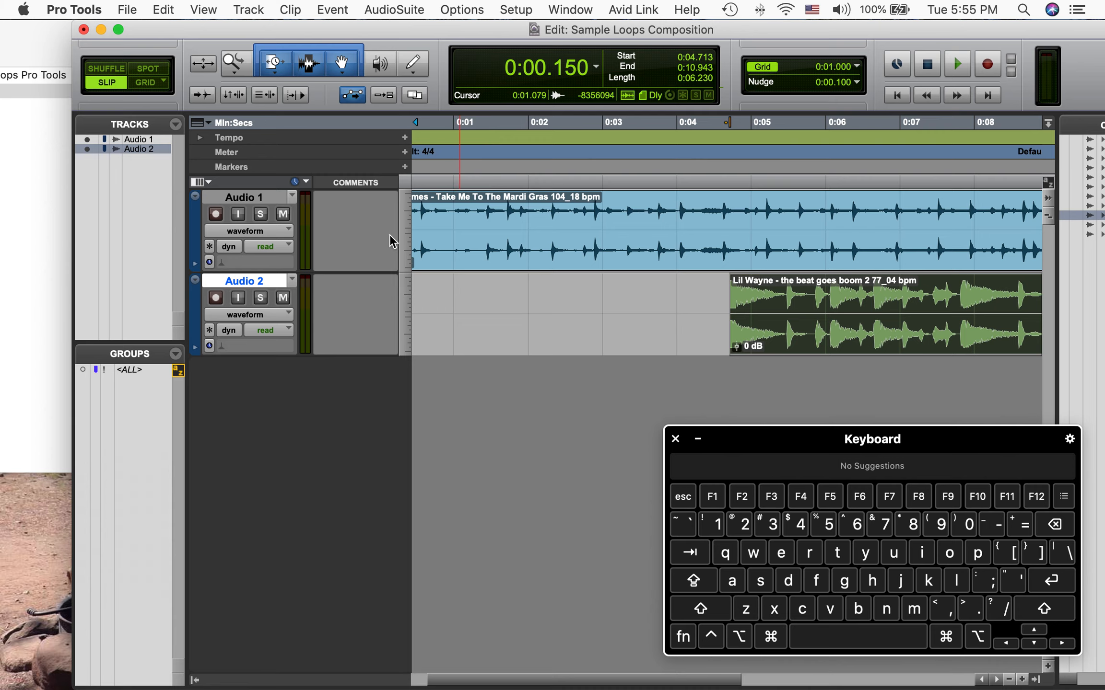
Switch to Shuffle mode and move the Lil Wayne clip onto Audio 1 directly after the Bob James clip
{"action": "left_click", "coordinate": [105, 70]}
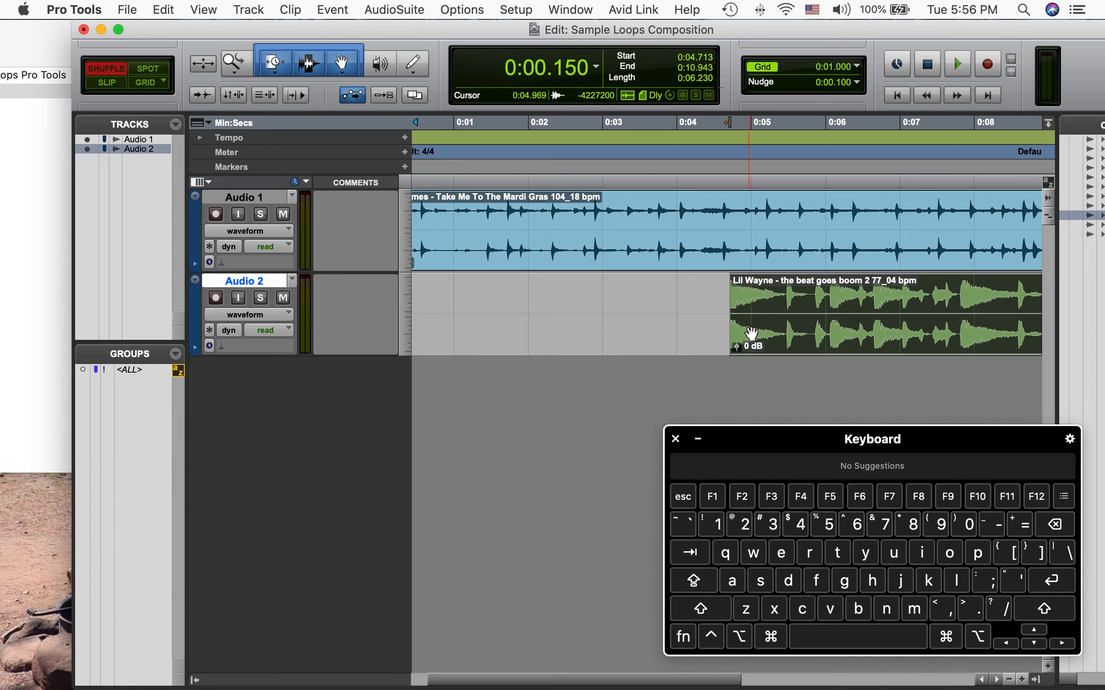
{"action": "scroll", "coordinate": [751, 333], "scroll_direction": "right", "scroll_amount": 10}
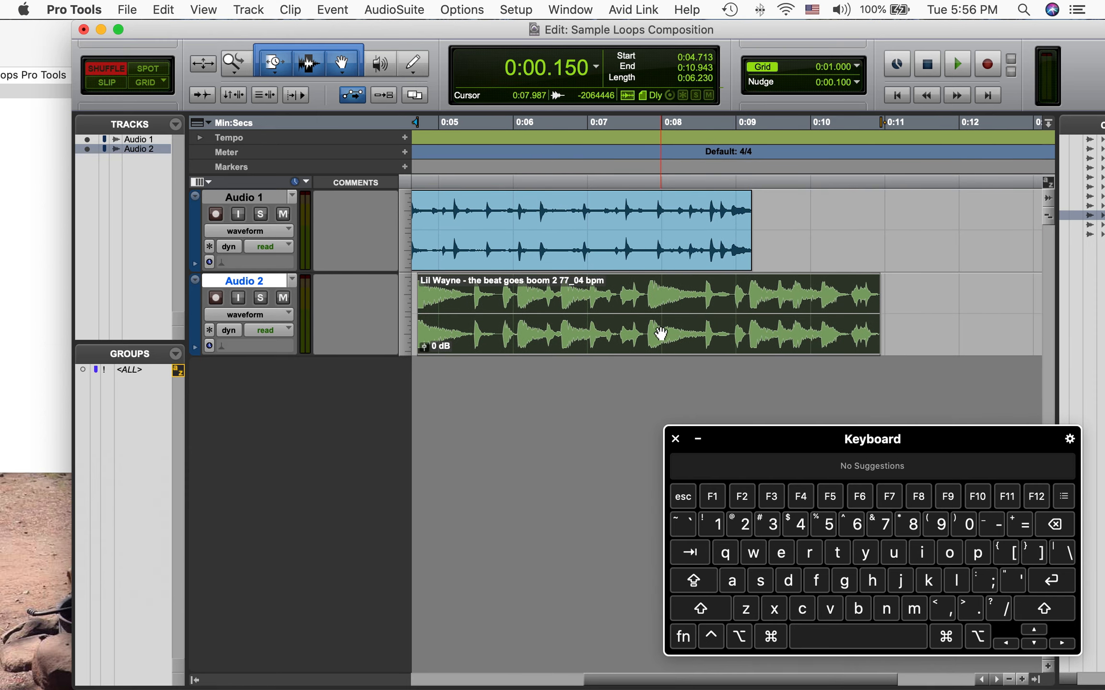
{"action": "left_click_drag", "start_coordinate": [665, 325], "coordinate": [863, 266]}
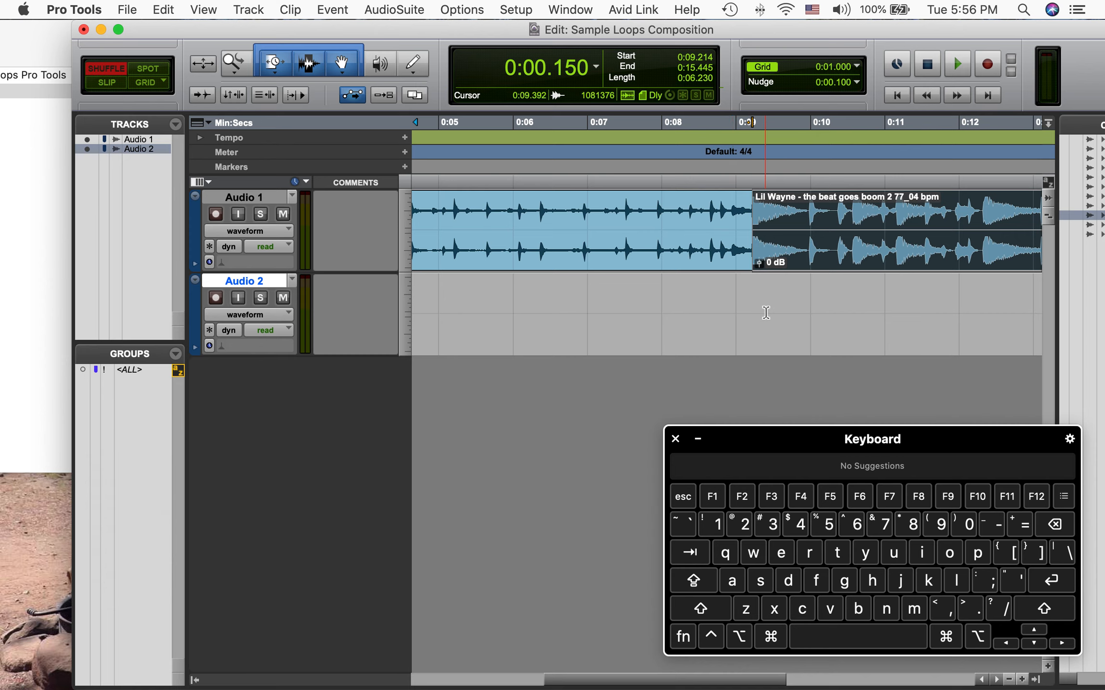
{"action": "scroll", "coordinate": [766, 312], "scroll_direction": "right", "scroll_amount": 5}
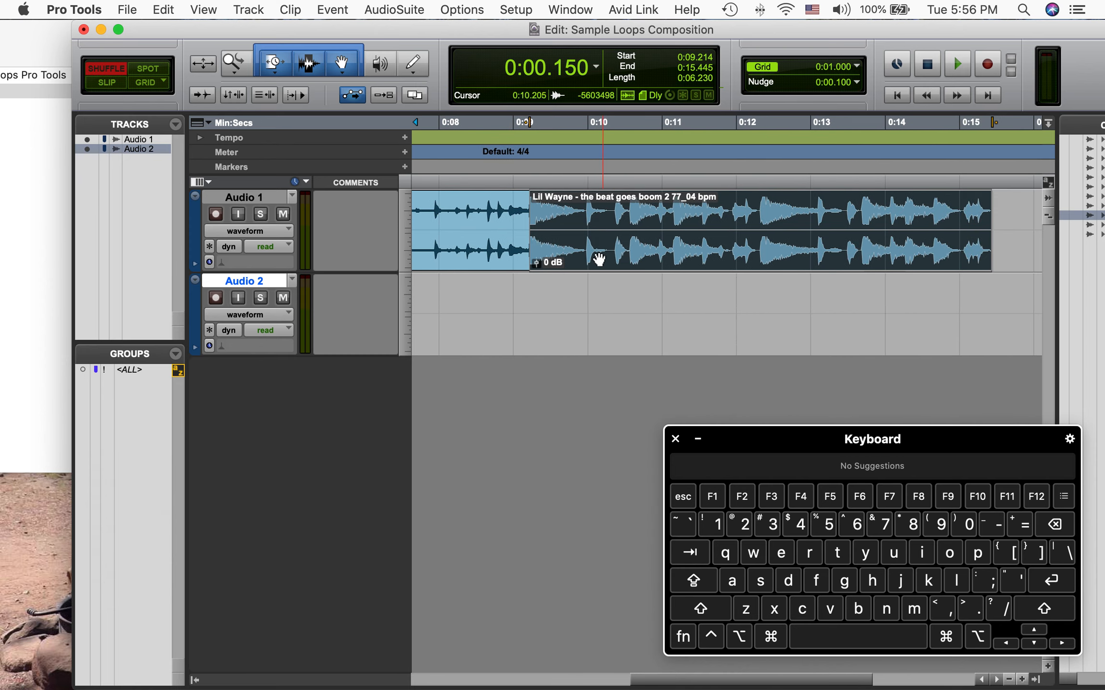
Undo the clip move and drag the Lil Wayne clip back onto Audio 1 after the Bob James clip
{"action": "key", "text": "super+z"}
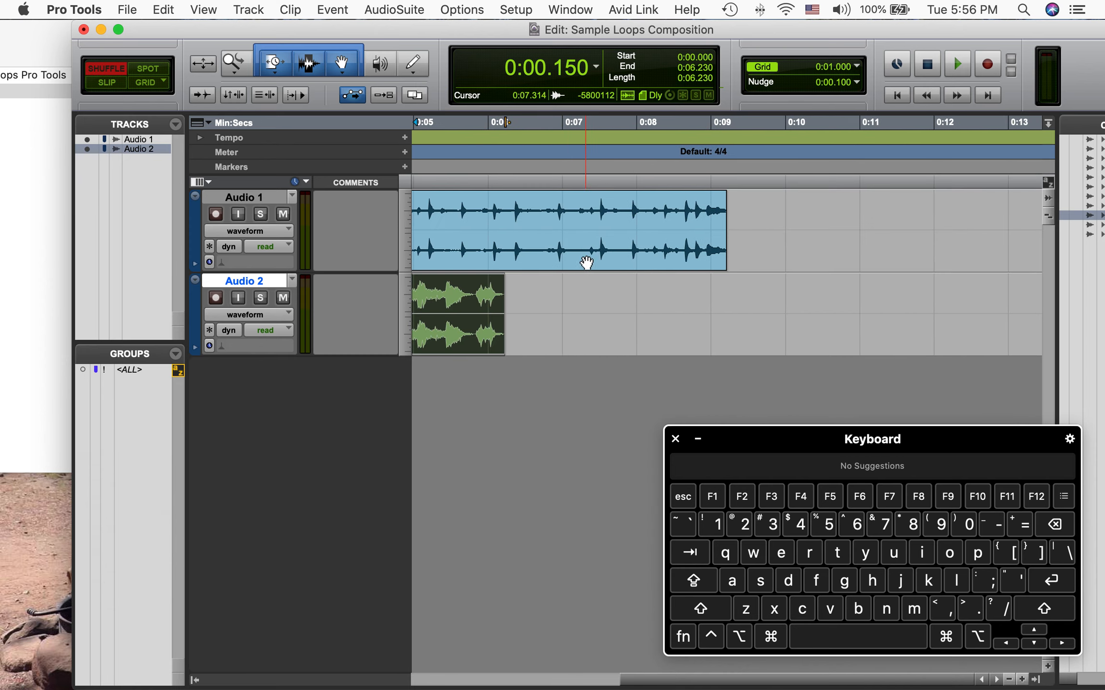
{"action": "scroll", "coordinate": [530, 313], "scroll_direction": "left", "scroll_amount": 2}
{"action": "left_click_drag", "start_coordinate": [798, 288], "coordinate": [838, 235]}
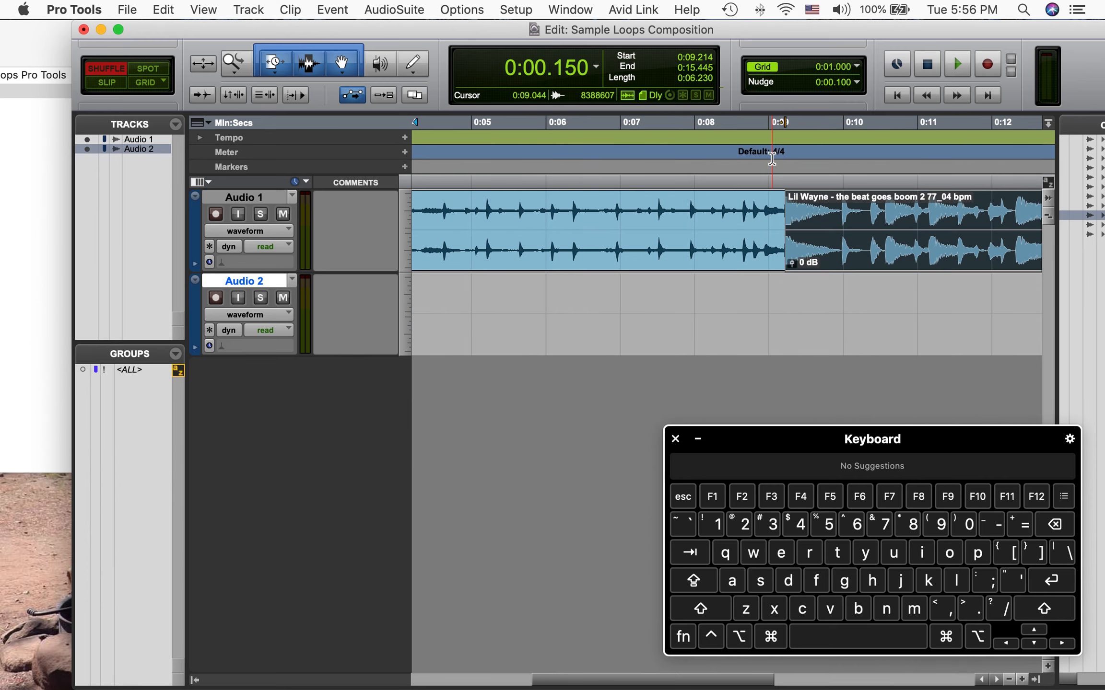
Copy the Lil Wayne clip and paste a duplicate directly after it on Audio 1
{"action": "scroll", "coordinate": [807, 293], "scroll_direction": "right", "scroll_amount": 10}
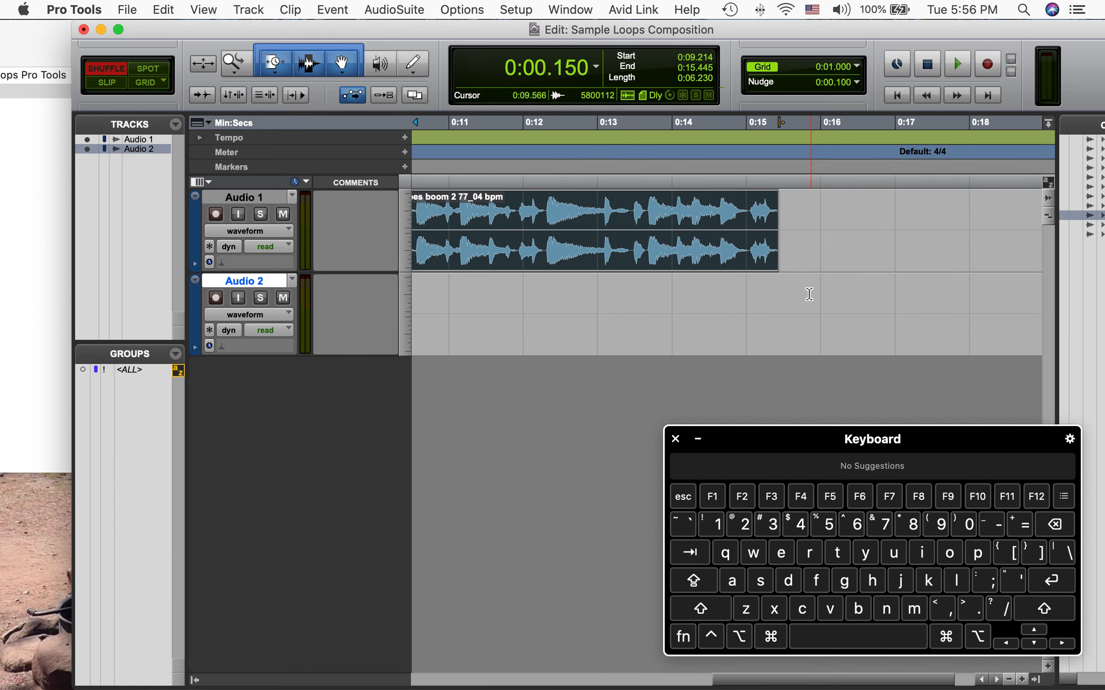
{"action": "key", "text": "super"}
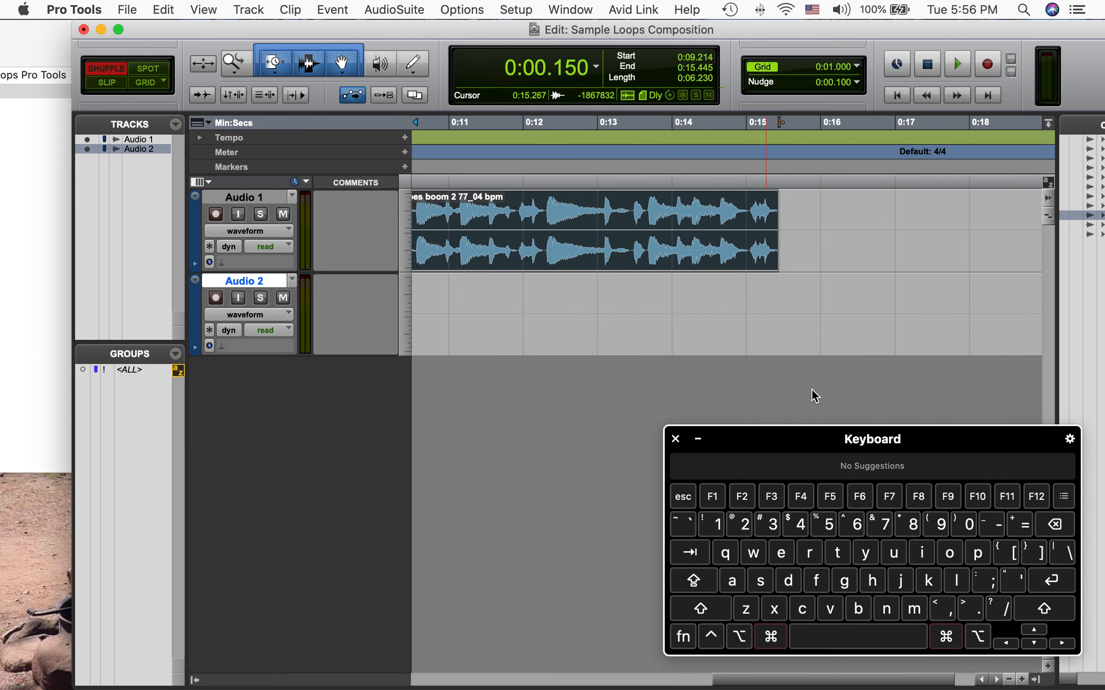
{"action": "left_click", "coordinate": [803, 609]}
{"action": "key", "text": "super+v"}
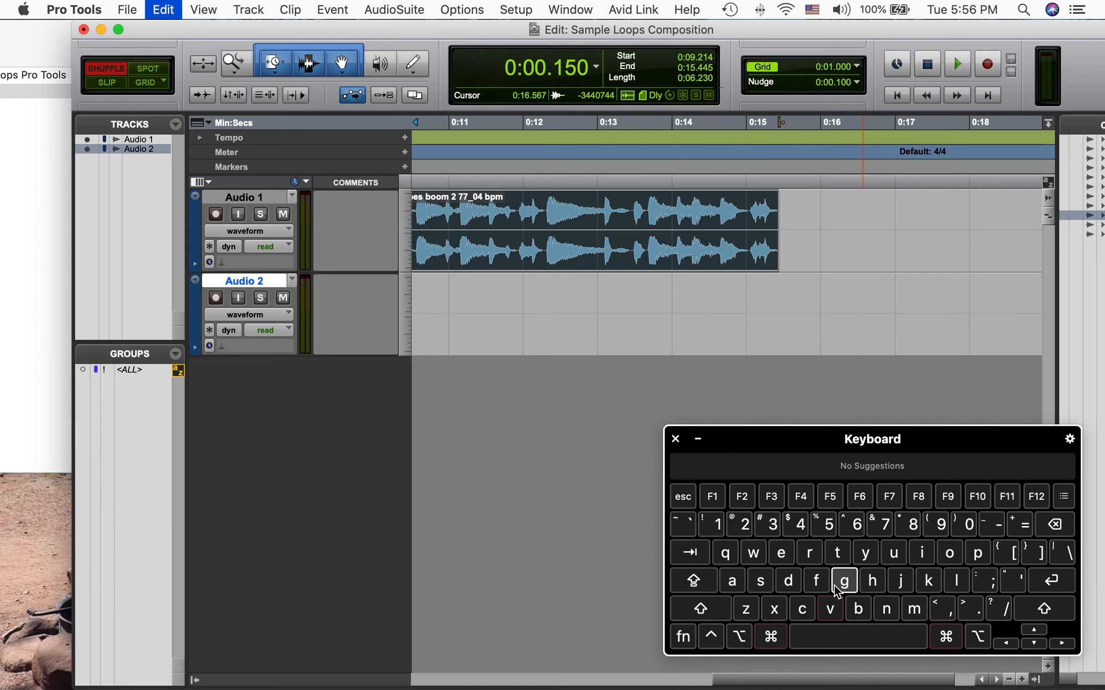
{"action": "left_click", "coordinate": [797, 223]}
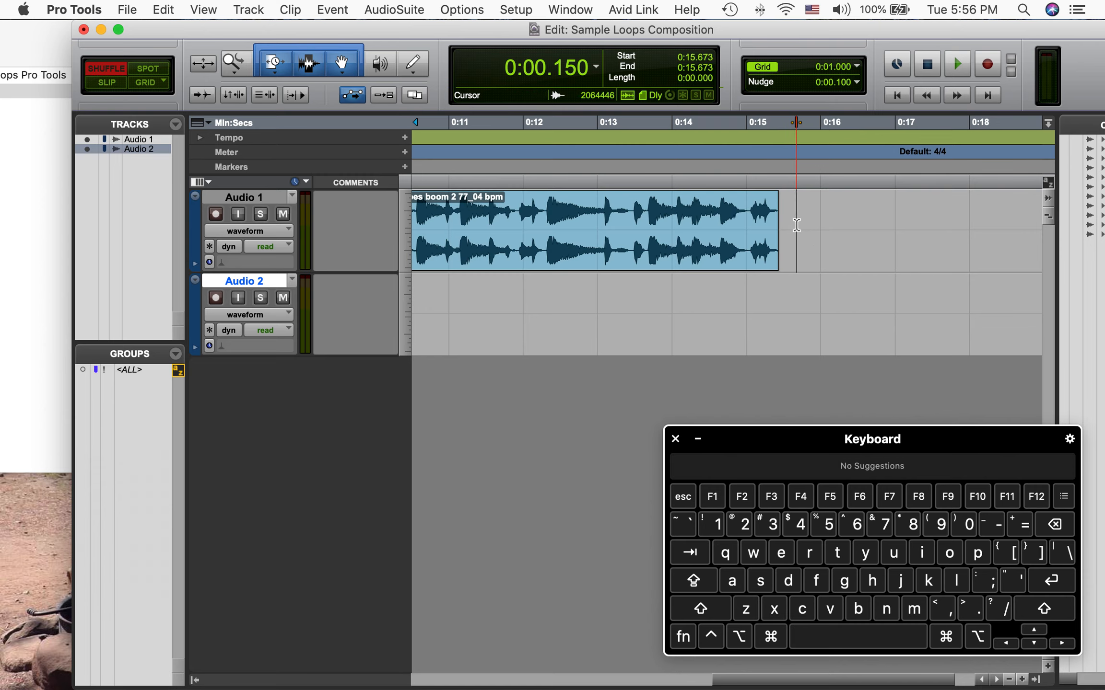
{"action": "key", "text": "super+v"}
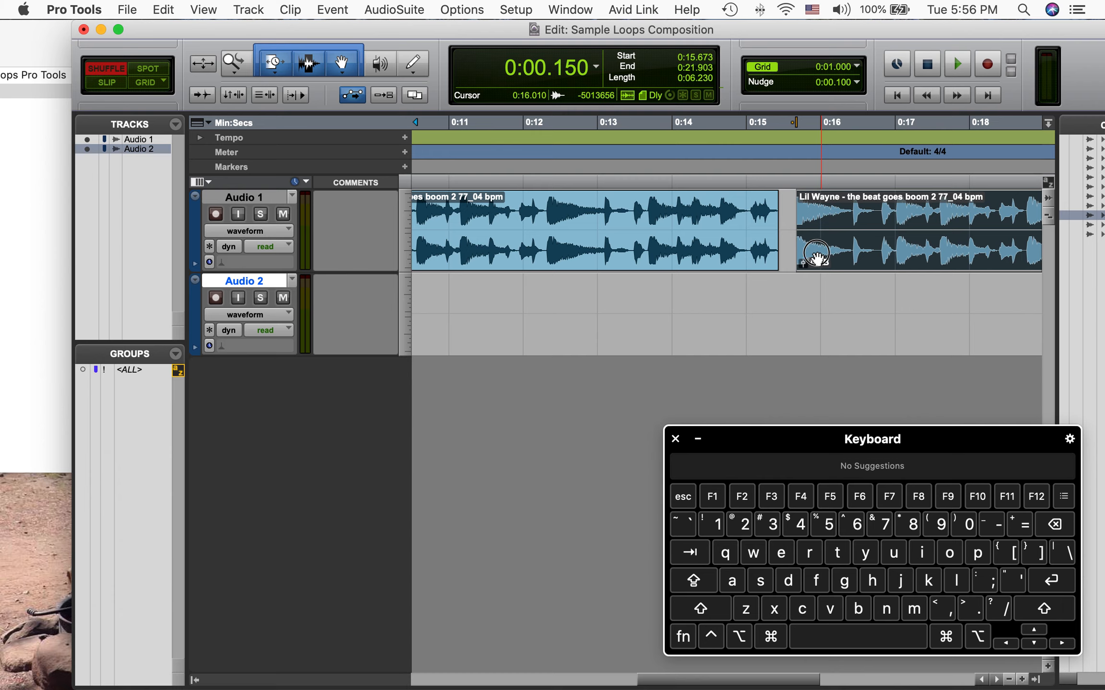
{"action": "left_click_drag", "start_coordinate": [806, 261], "coordinate": [787, 266]}
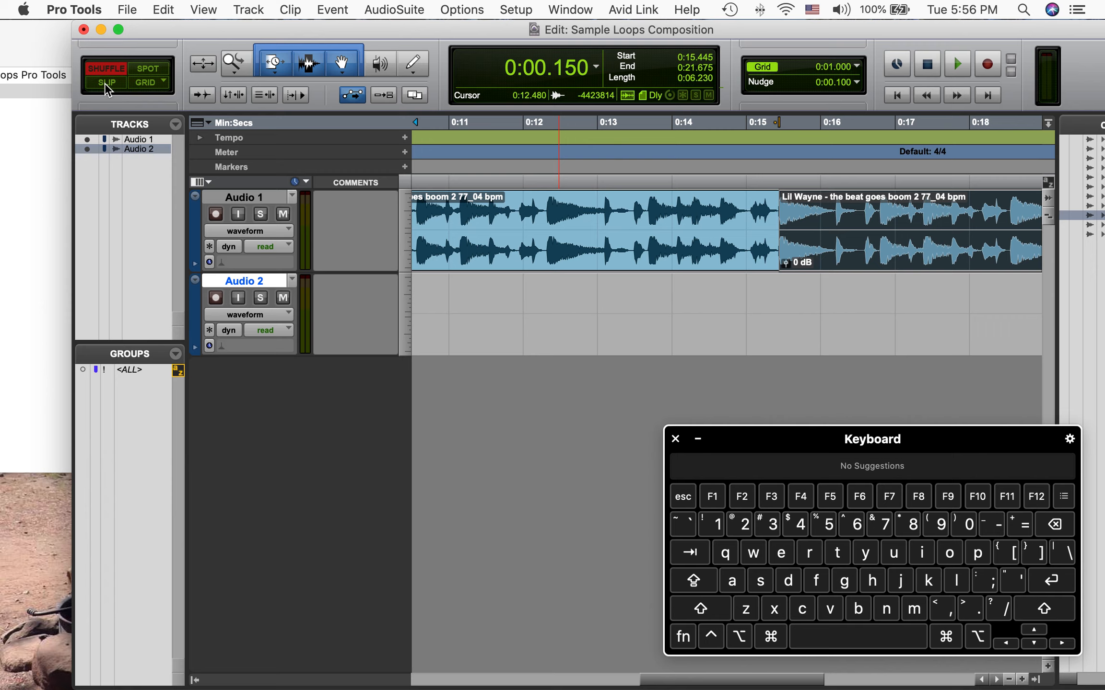
Undo the last five edits
{"action": "key", "text": "super+z"}
{"action": "key", "text": "super+z"}
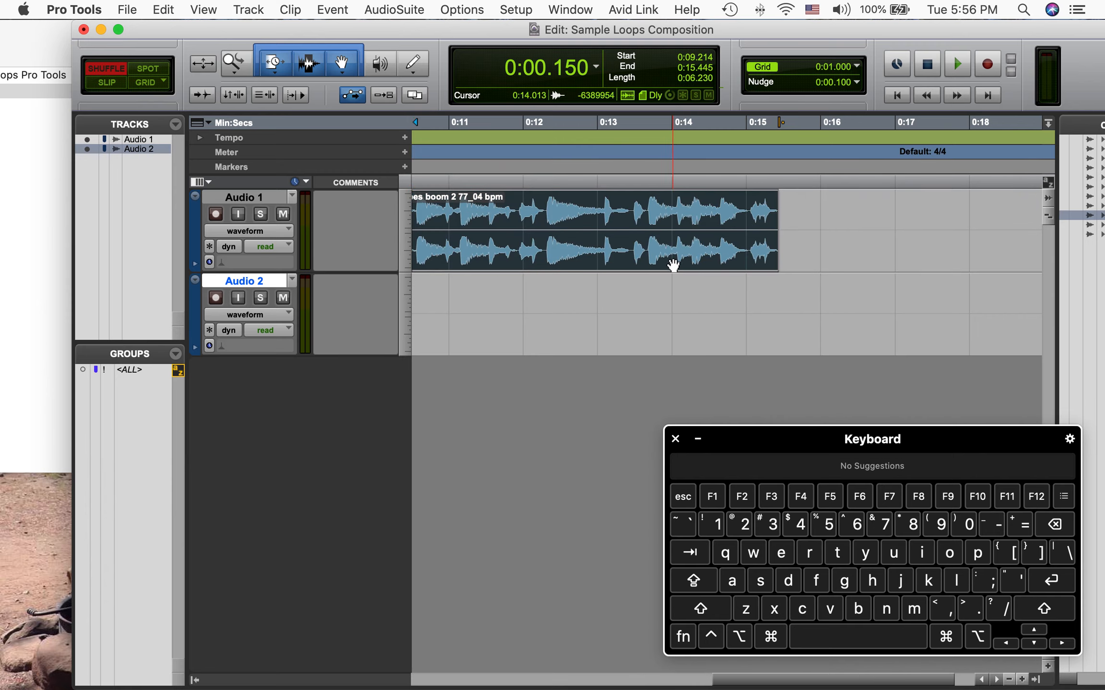
{"action": "key", "text": "super+z"}
{"action": "key", "text": "super+z"}
{"action": "key", "text": "super+z"}
{"action": "key", "text": "super+z"}
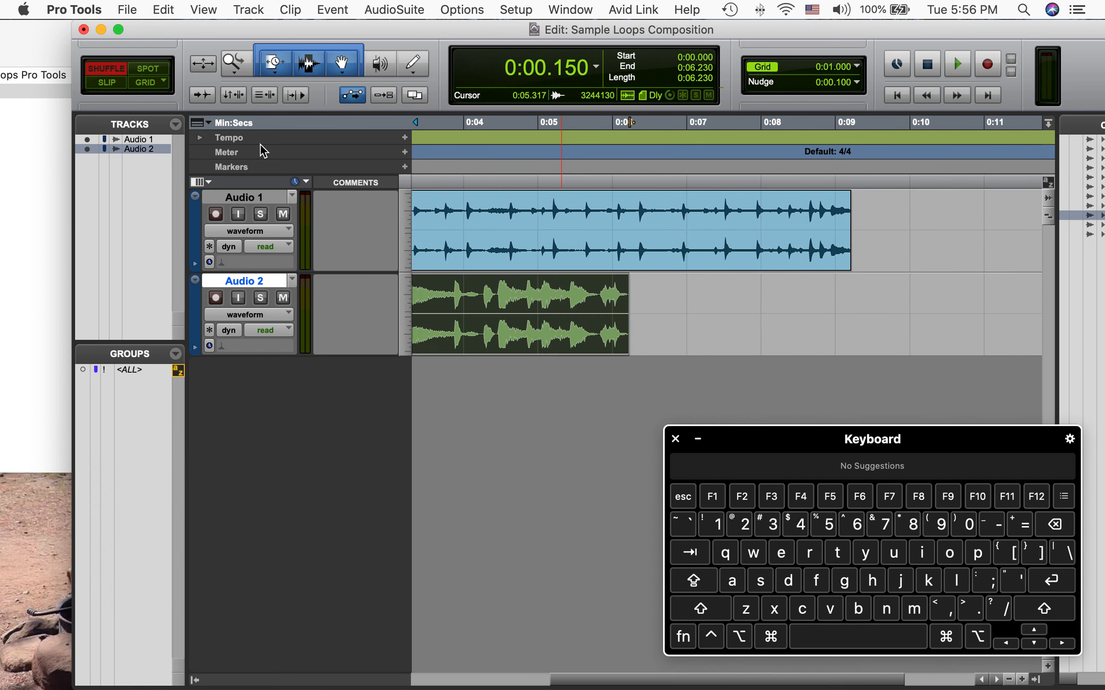
Switch to Slip mode and move the Lil Wayne clip onto Audio 1 starting at about 7.45 seconds
{"action": "left_click", "coordinate": [104, 83]}
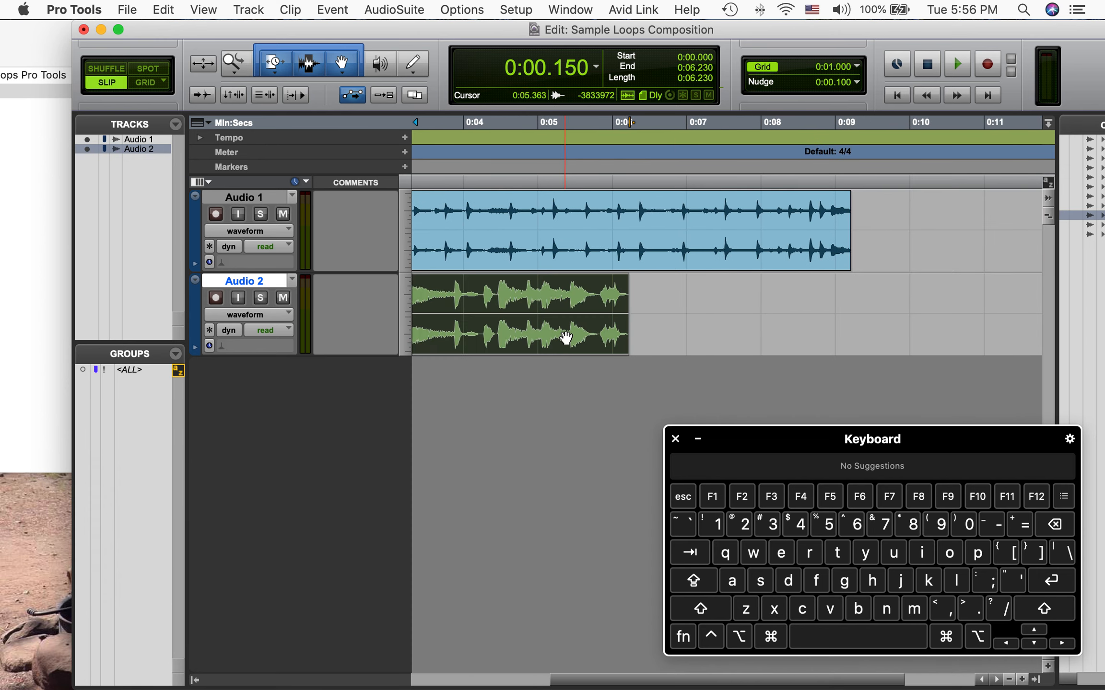
{"action": "left_click_drag", "start_coordinate": [566, 337], "coordinate": [1015, 242]}
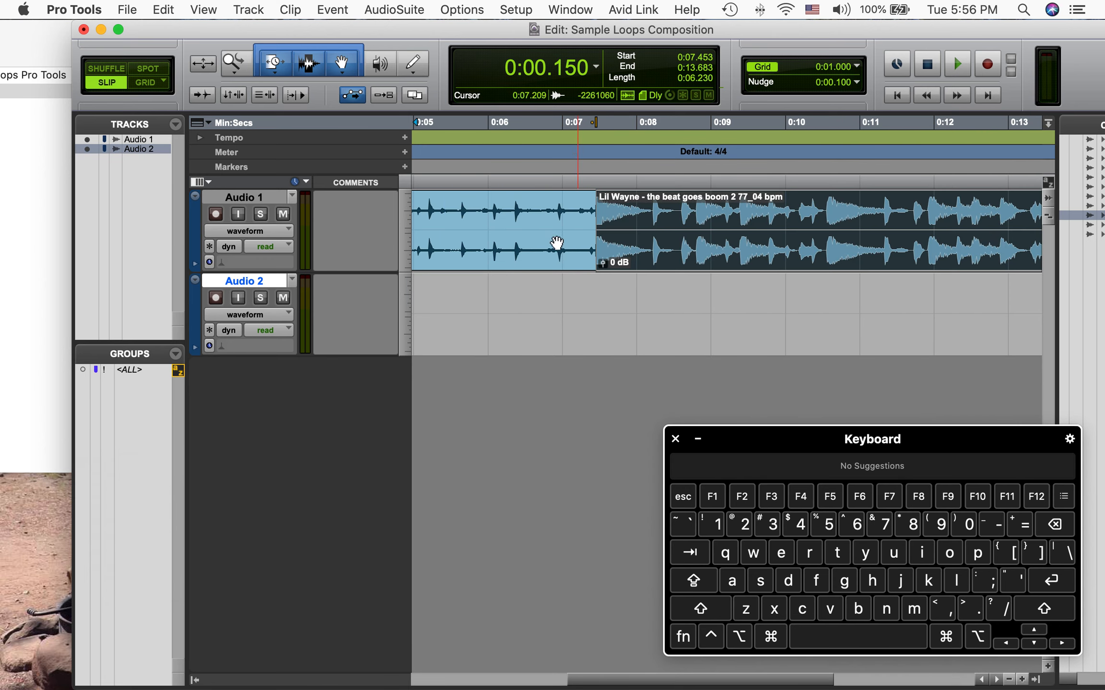
{"action": "left_click", "coordinate": [526, 263]}
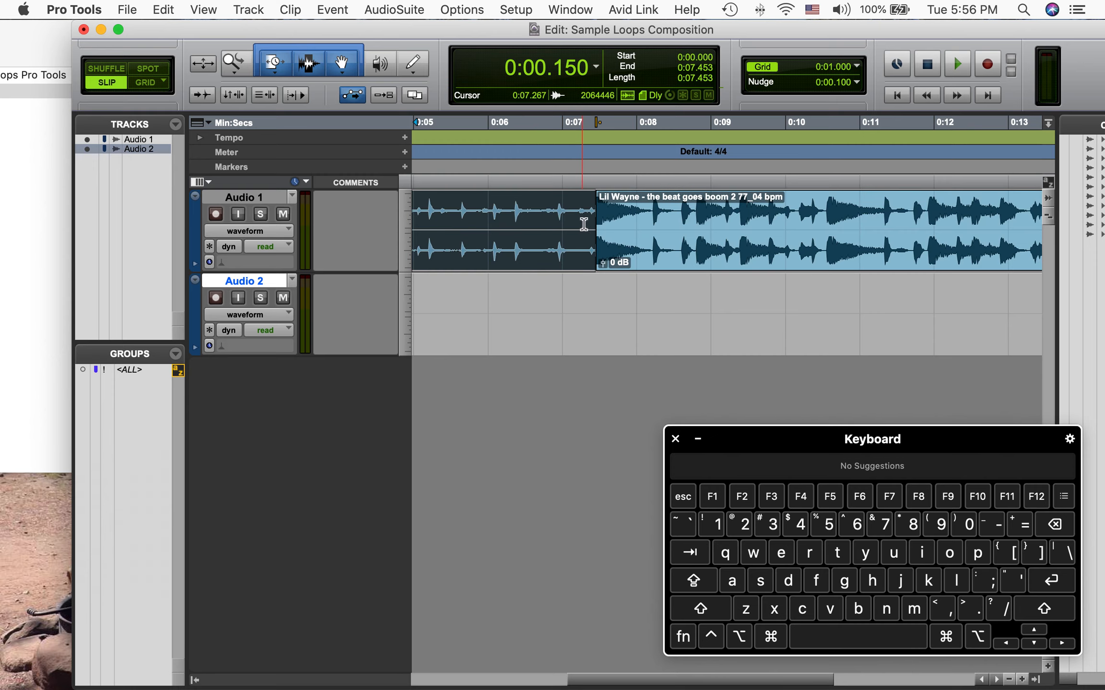
Try to time-stretch the Lil Wayne clip on Audio 1 by trimming its start edge with time compression
{"action": "left_click_drag", "start_coordinate": [595, 221], "coordinate": [791, 253]}
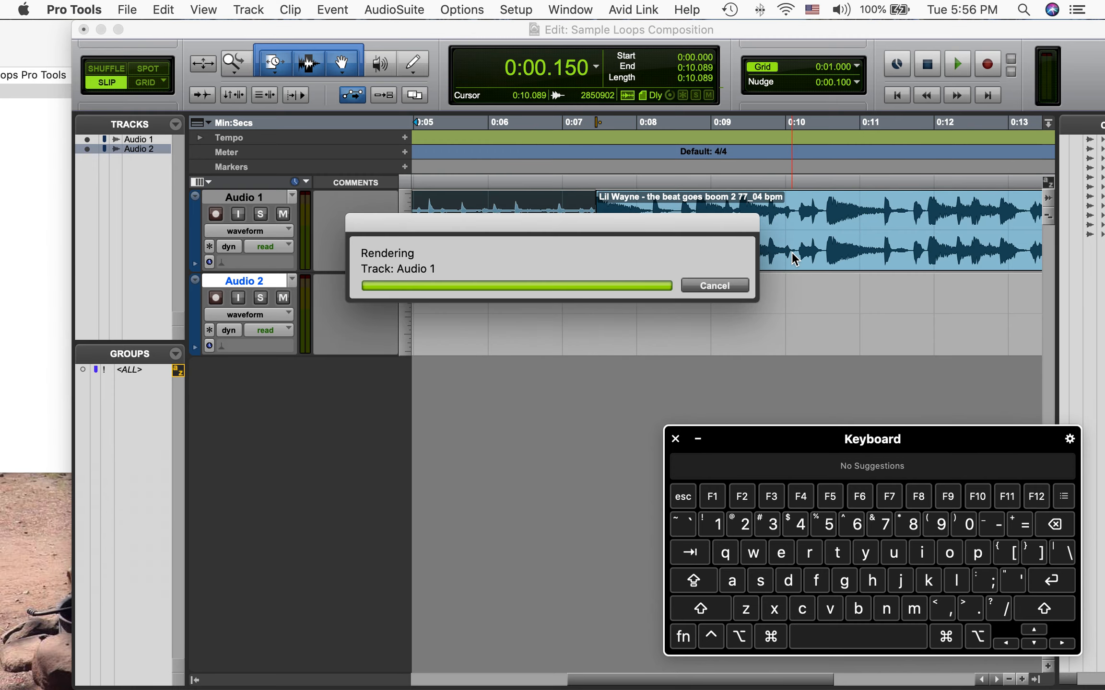
{"action": "left_click", "coordinate": [870, 259]}
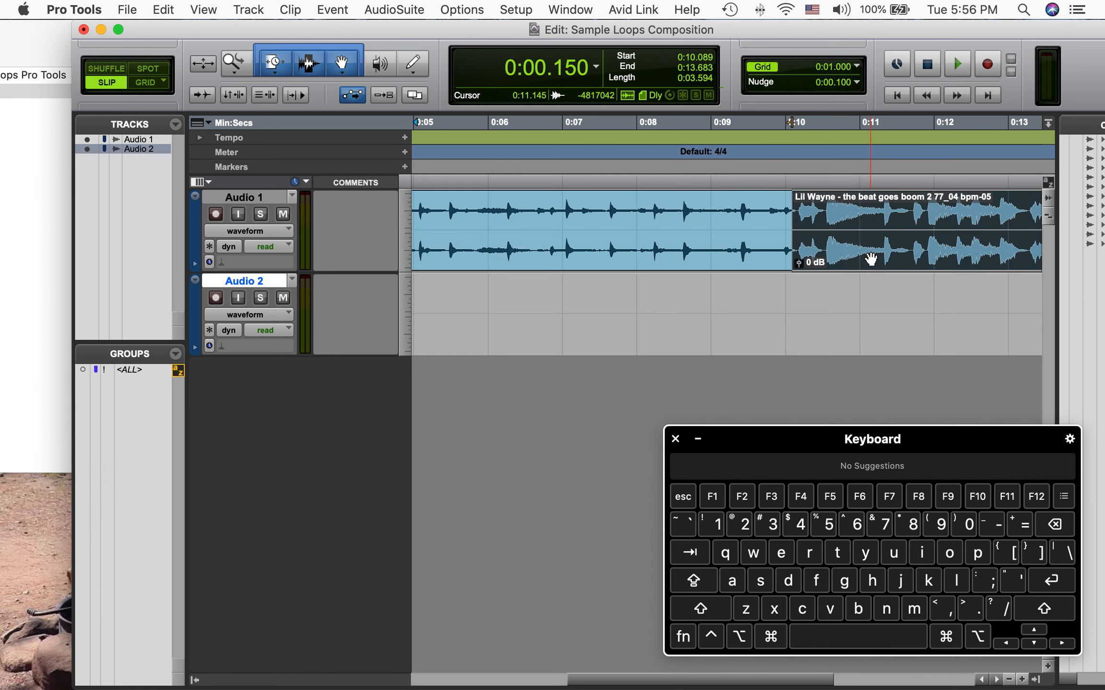
{"action": "left_click_drag", "start_coordinate": [794, 222], "coordinate": [640, 225]}
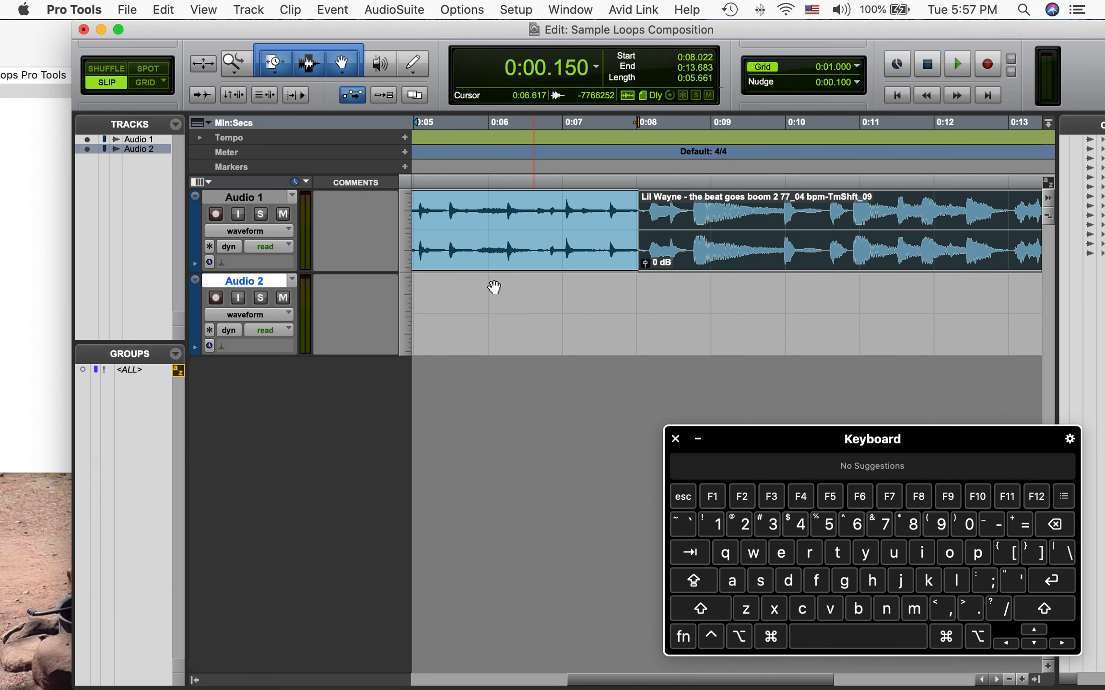
Undo the last six edits
{"action": "key", "text": "super+z"}
{"action": "key", "text": "super+z"}
{"action": "key", "text": "super+z"}
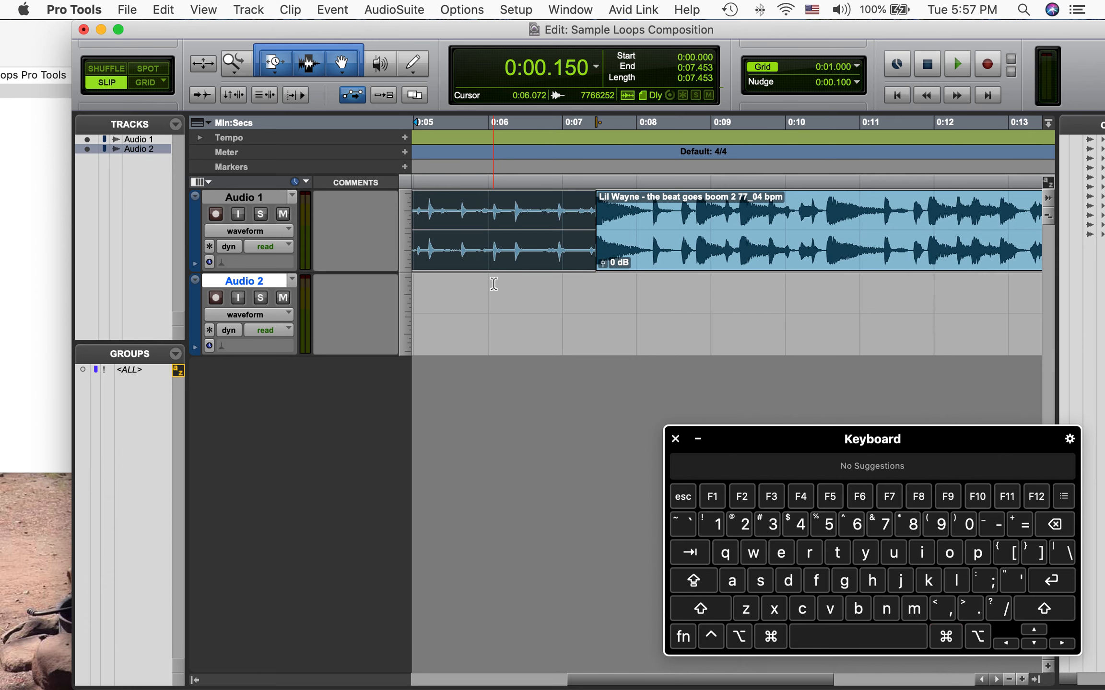
{"action": "key", "text": "super+z"}
{"action": "key", "text": "super+z"}
{"action": "key", "text": "super+z"}
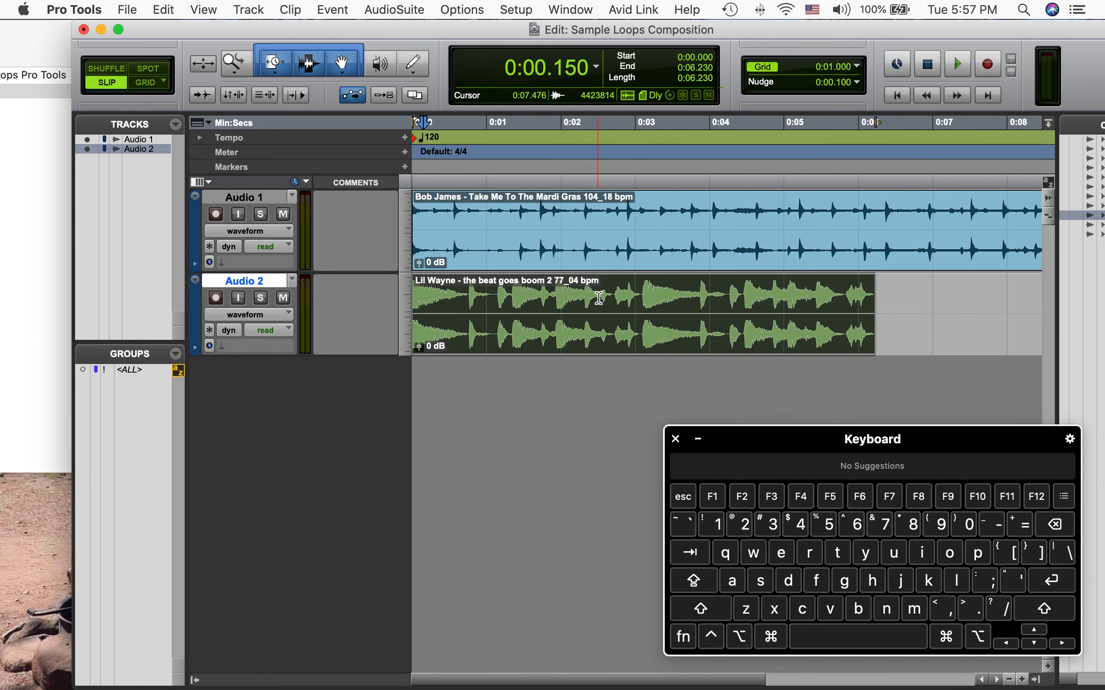
Switch to Grid mode and snap the Lil Wayne clip on Audio 2 to start at 1 second
{"action": "left_click", "coordinate": [146, 69]}
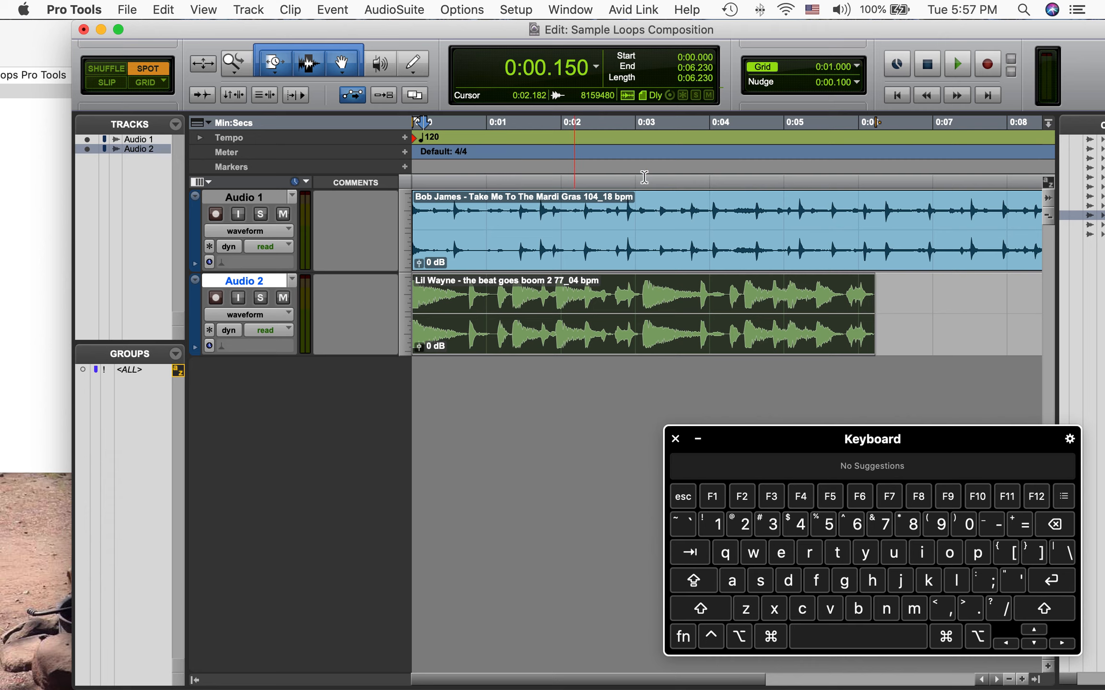
{"action": "left_click", "coordinate": [924, 322]}
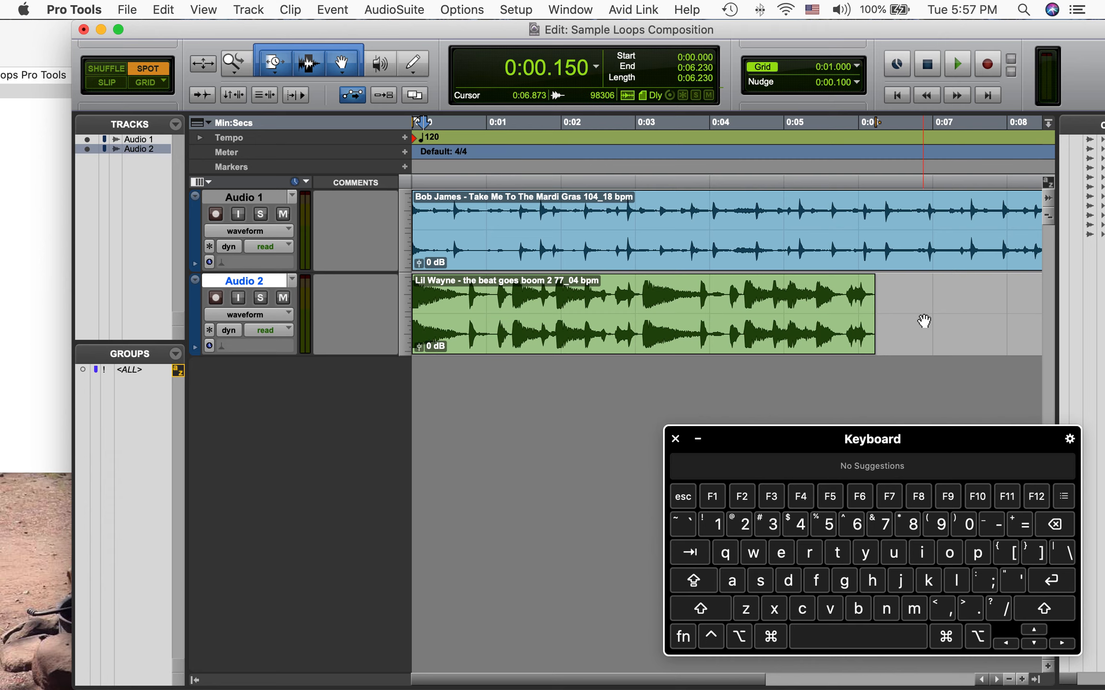
{"action": "left_click", "coordinate": [802, 122]}
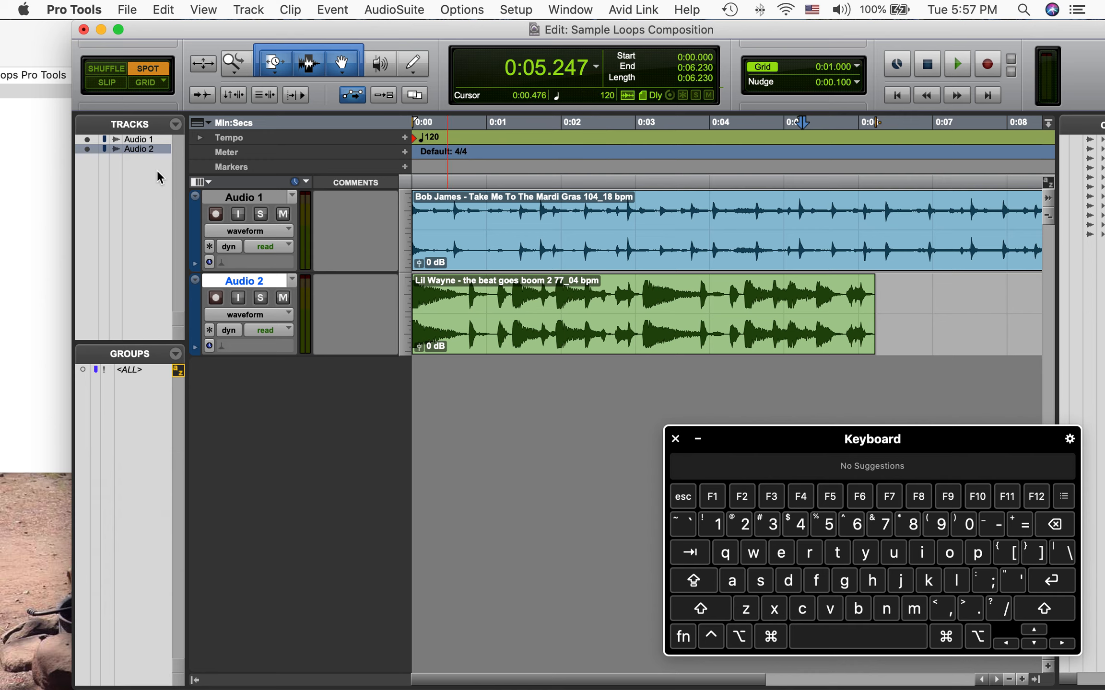
{"action": "left_click", "coordinate": [149, 83]}
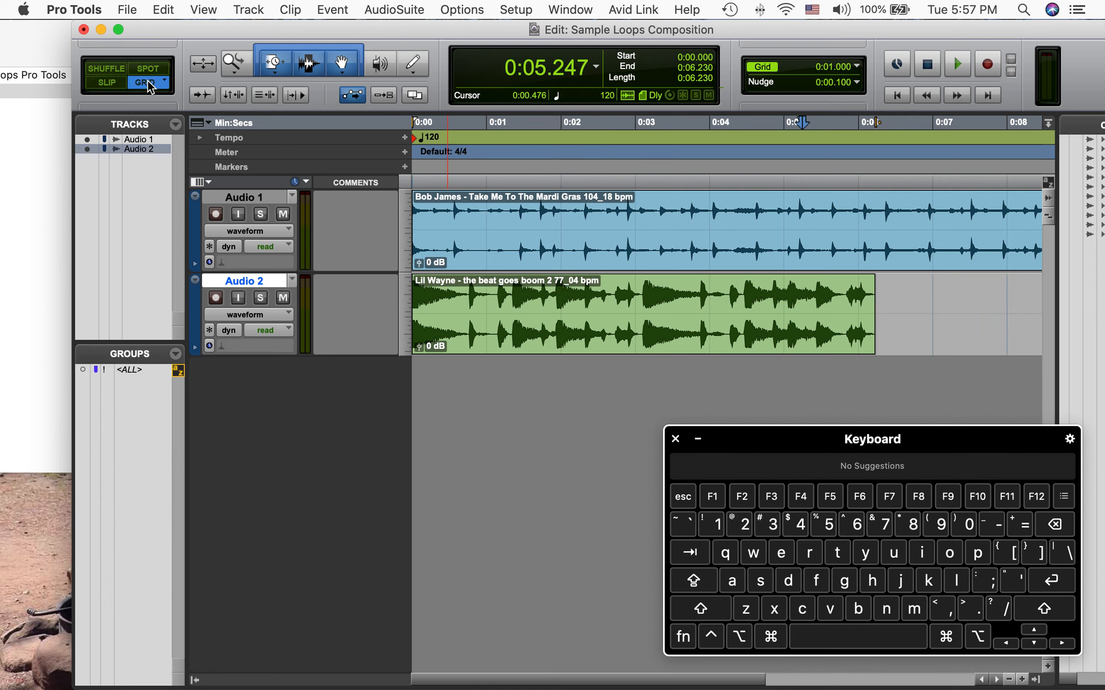
{"action": "left_click_drag", "start_coordinate": [567, 328], "coordinate": [719, 331]}
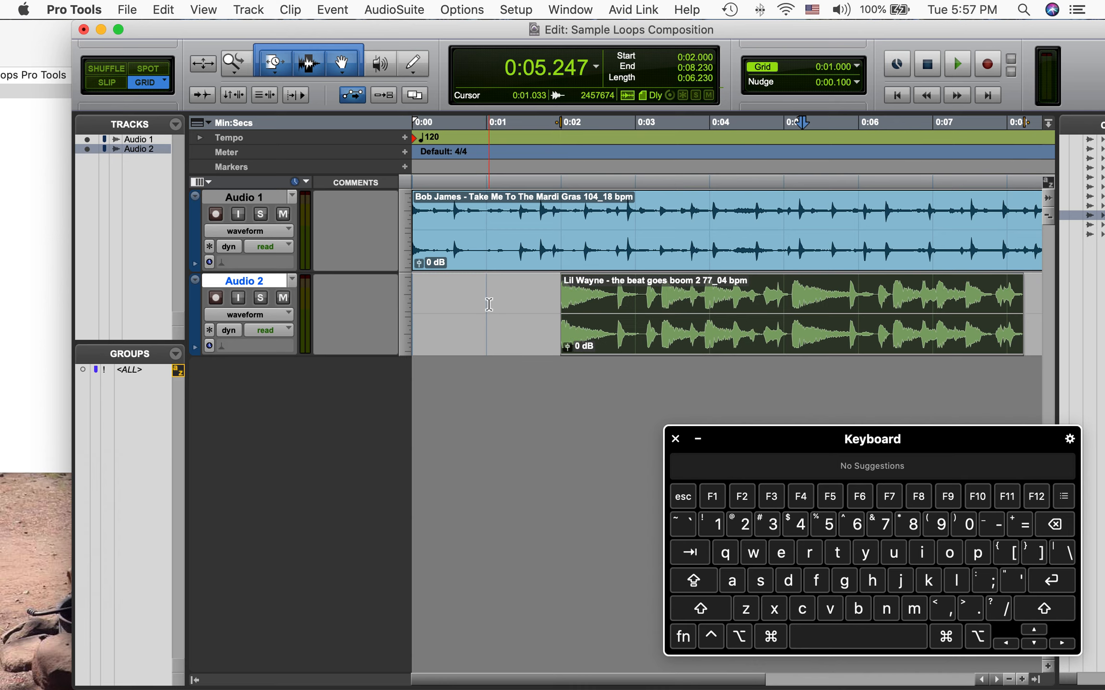
{"action": "left_click_drag", "start_coordinate": [607, 326], "coordinate": [657, 346]}
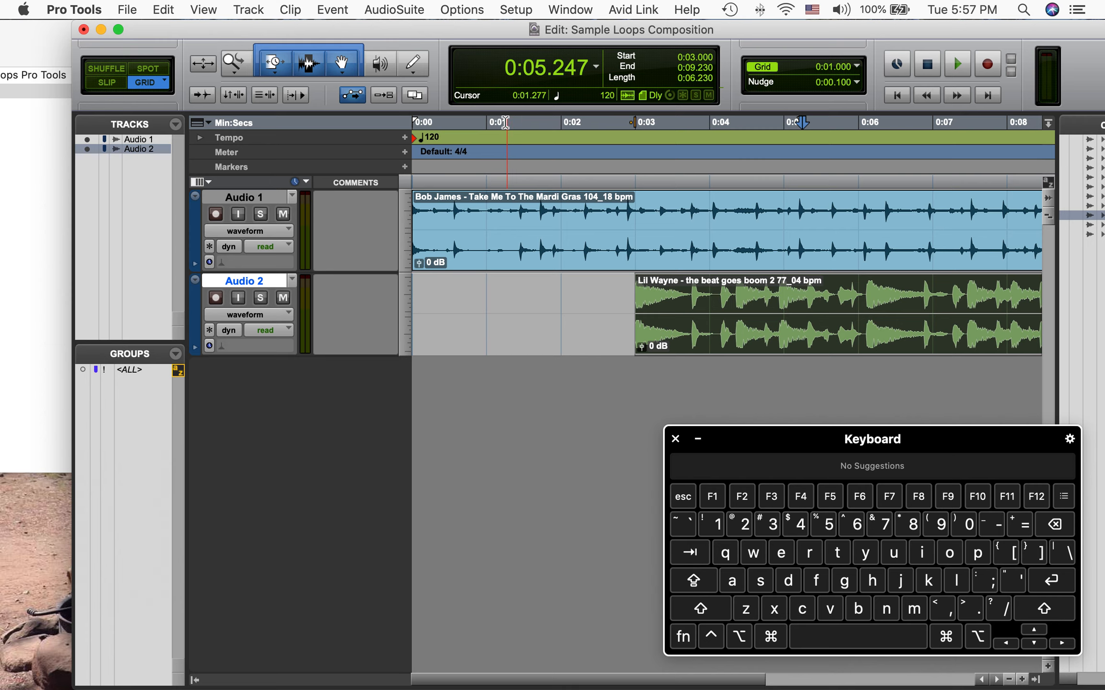
{"action": "left_click_drag", "start_coordinate": [715, 340], "coordinate": [576, 343]}
{"action": "scroll", "coordinate": [696, 307], "scroll_direction": "right", "scroll_amount": 3}
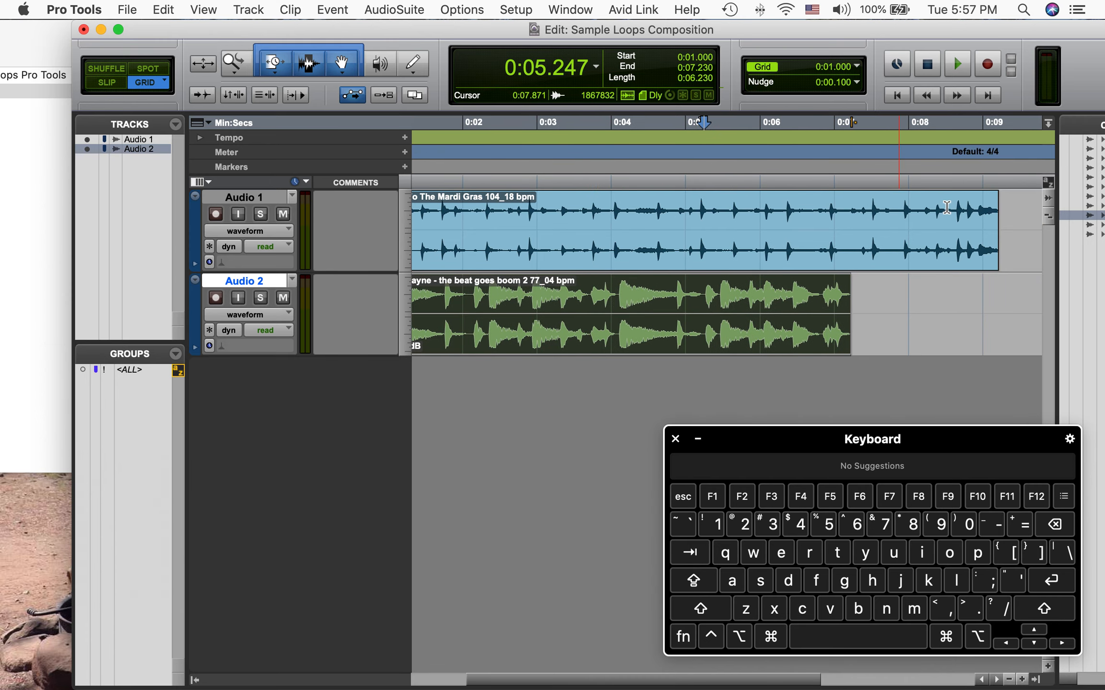
Switch the edit mode to Shuffle
{"action": "left_click", "coordinate": [100, 74]}
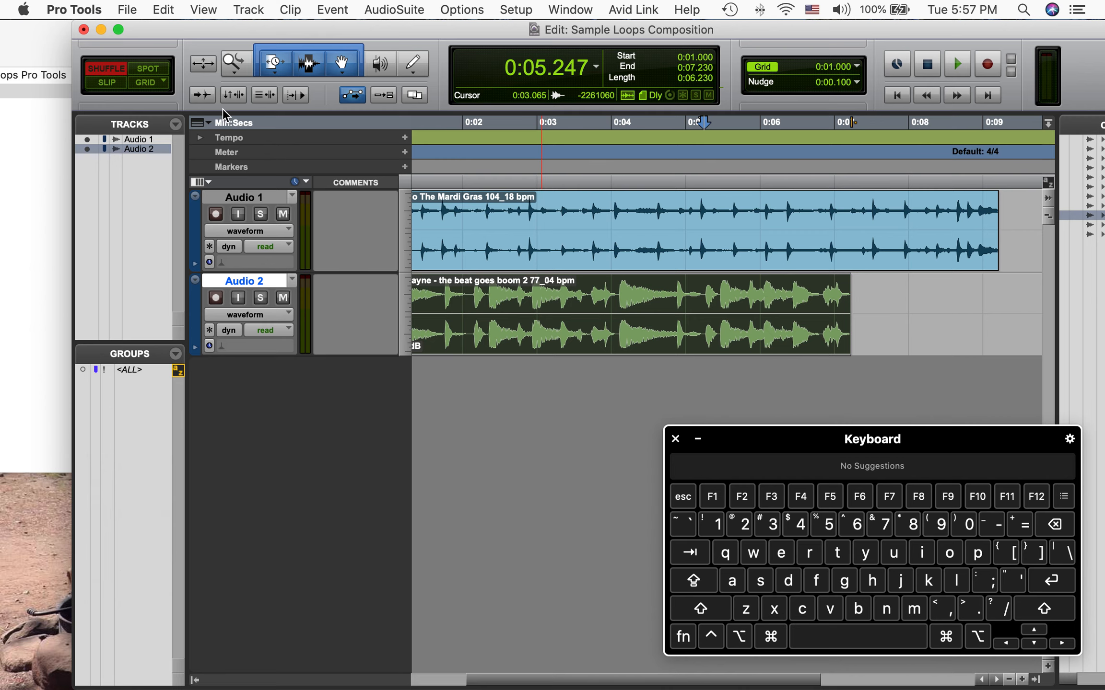
{"action": "scroll", "coordinate": [500, 298], "scroll_direction": "left", "scroll_amount": 3}
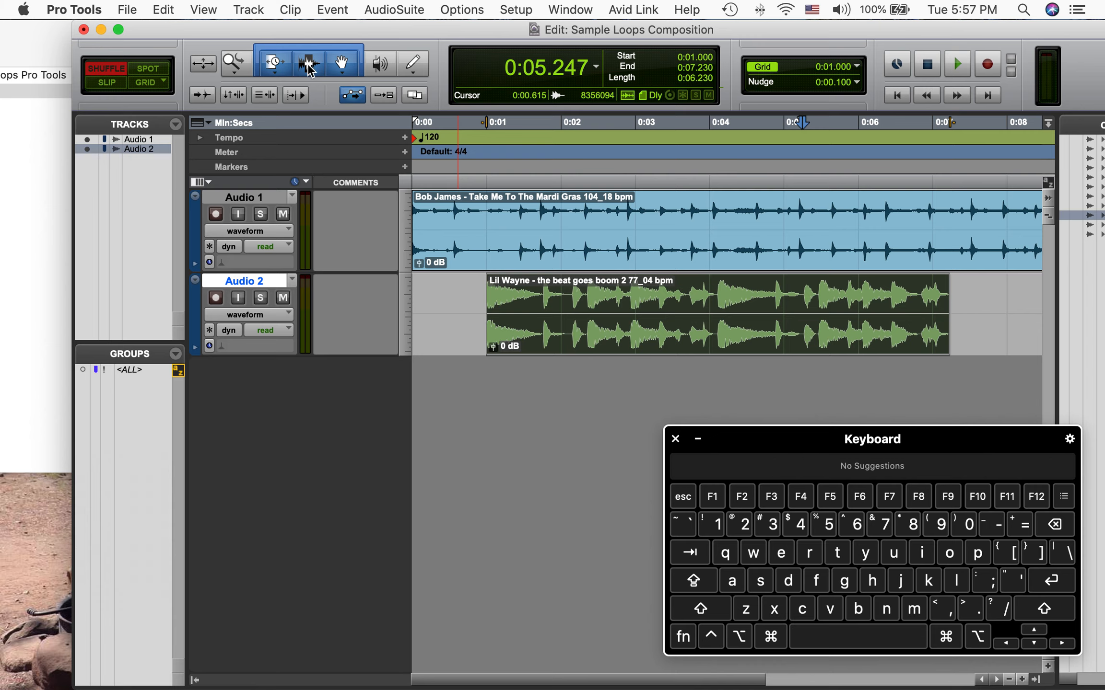
Try time-stretching the end of the Lil Wayne clip with the TCE Trim tool, then undo it
{"action": "left_click", "coordinate": [311, 70]}
{"action": "left_click", "coordinate": [331, 47]}
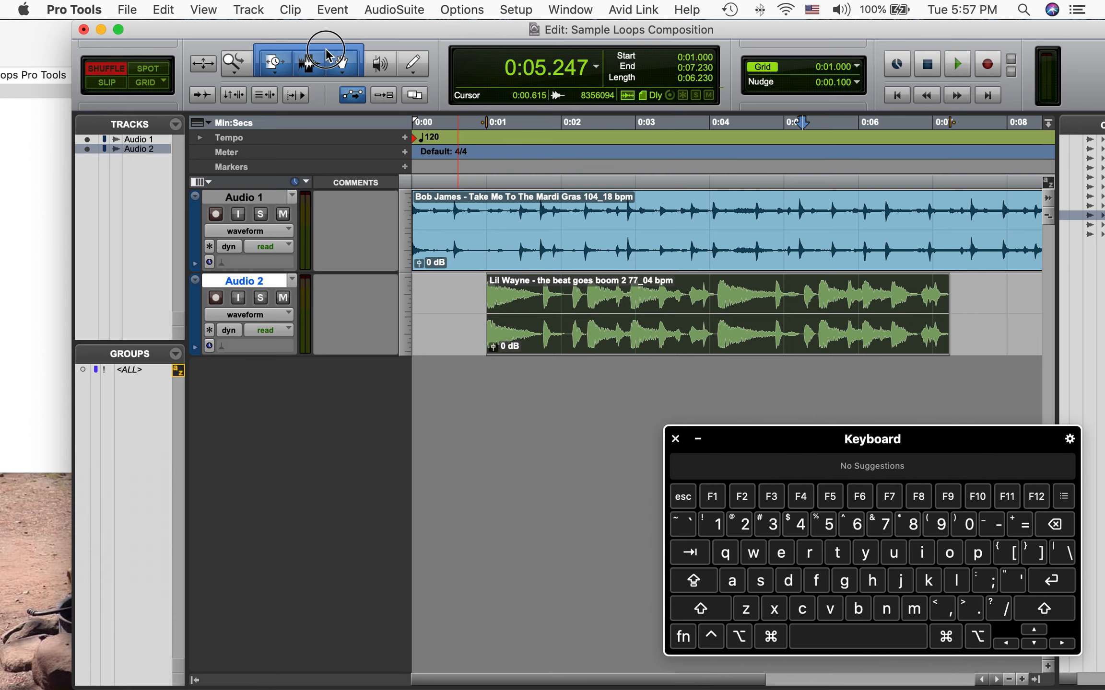
{"action": "left_click", "coordinate": [274, 70]}
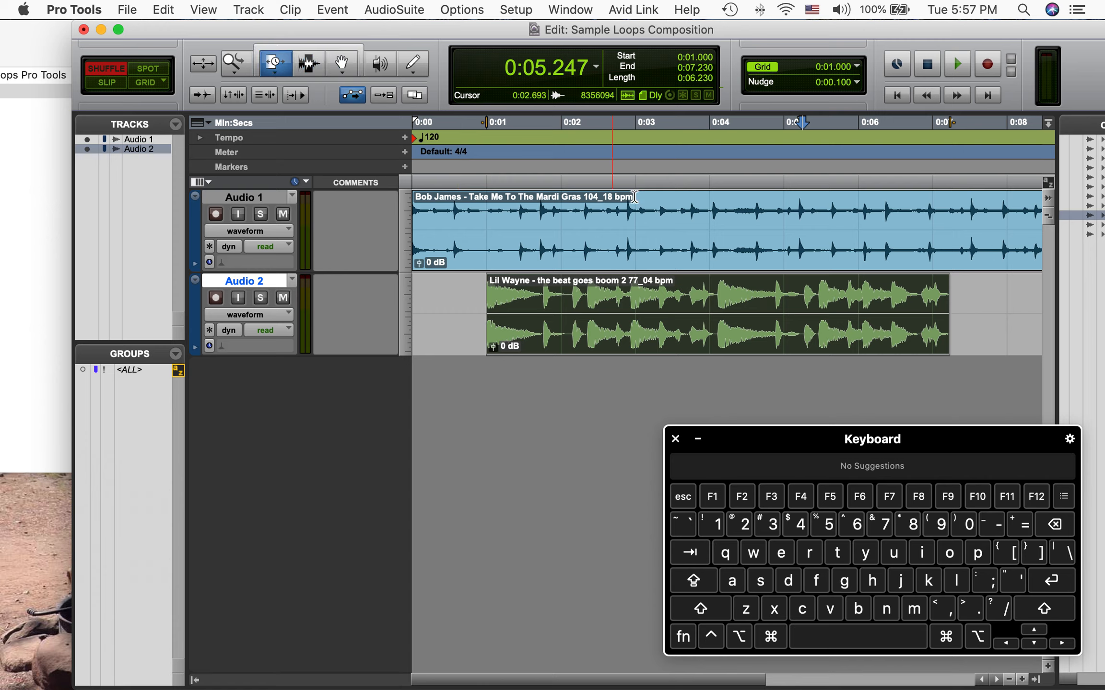
{"action": "left_click_drag", "start_coordinate": [947, 291], "coordinate": [960, 319]}
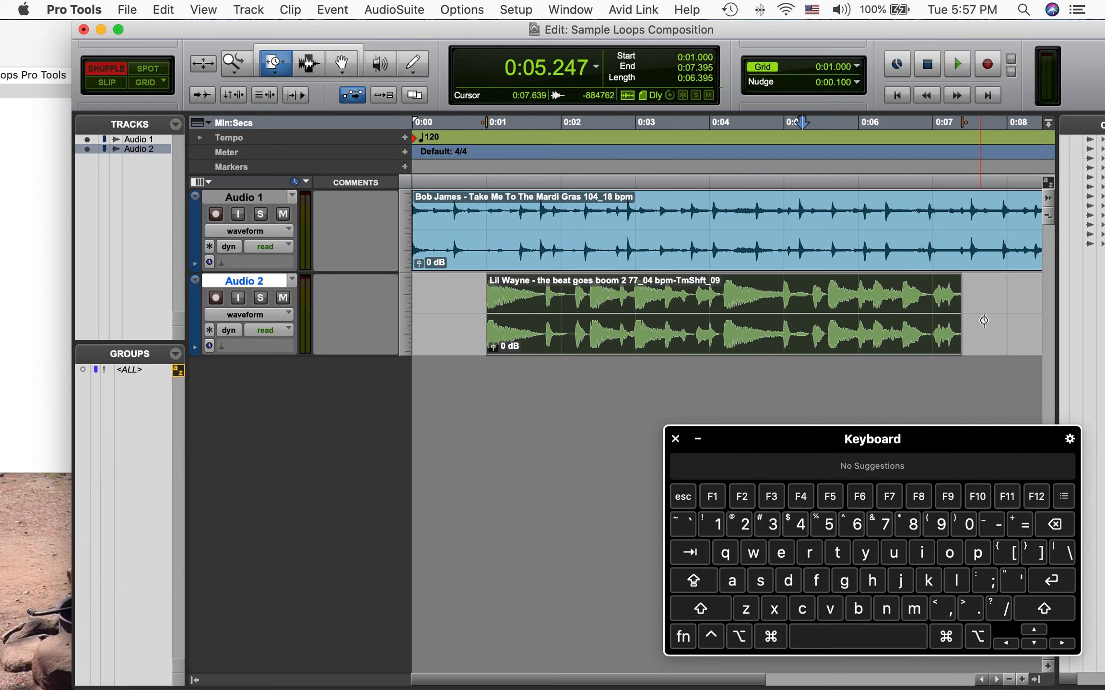
{"action": "key", "text": "super+z"}
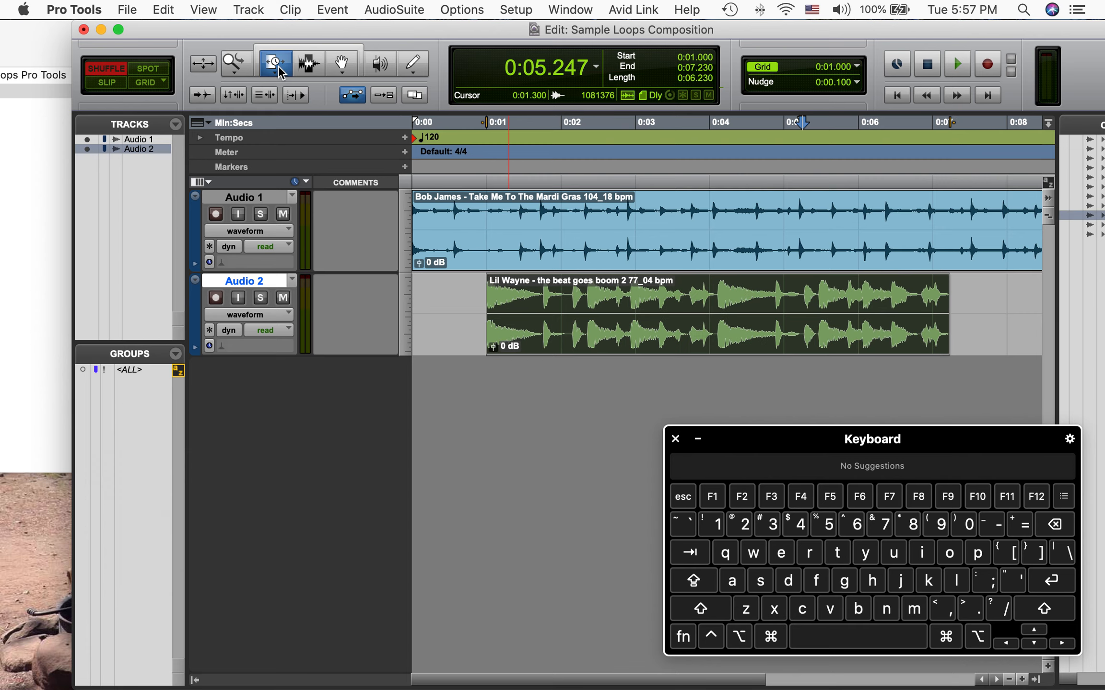
Try deleting the range from about 2.66 to 4.64 seconds of the Bob James clip with the Selector tool, then undo
{"action": "left_click", "coordinate": [279, 73]}
{"action": "left_click", "coordinate": [323, 66]}
{"action": "left_click", "coordinate": [307, 73]}
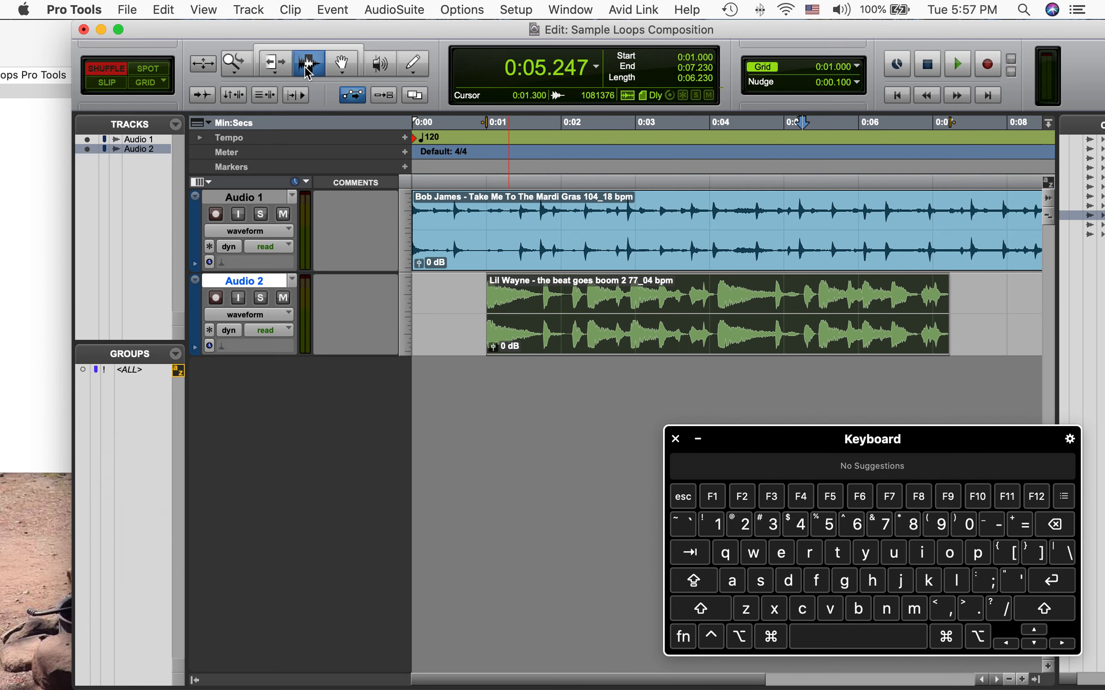
{"action": "left_click", "coordinate": [595, 211]}
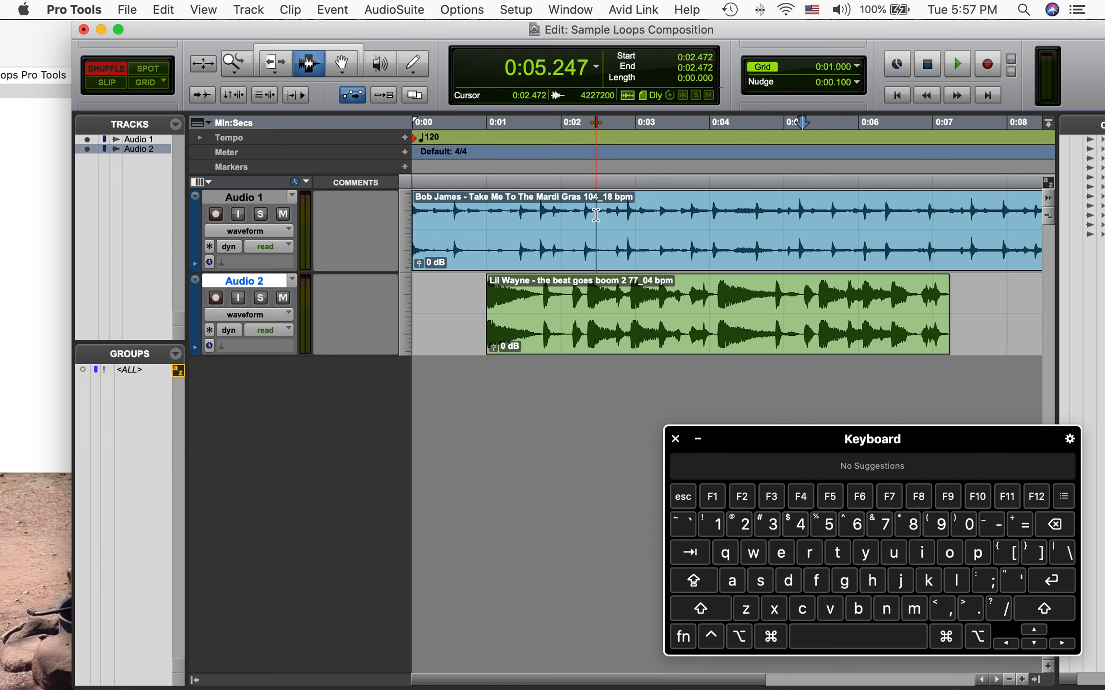
{"action": "left_click_drag", "start_coordinate": [610, 216], "coordinate": [758, 239]}
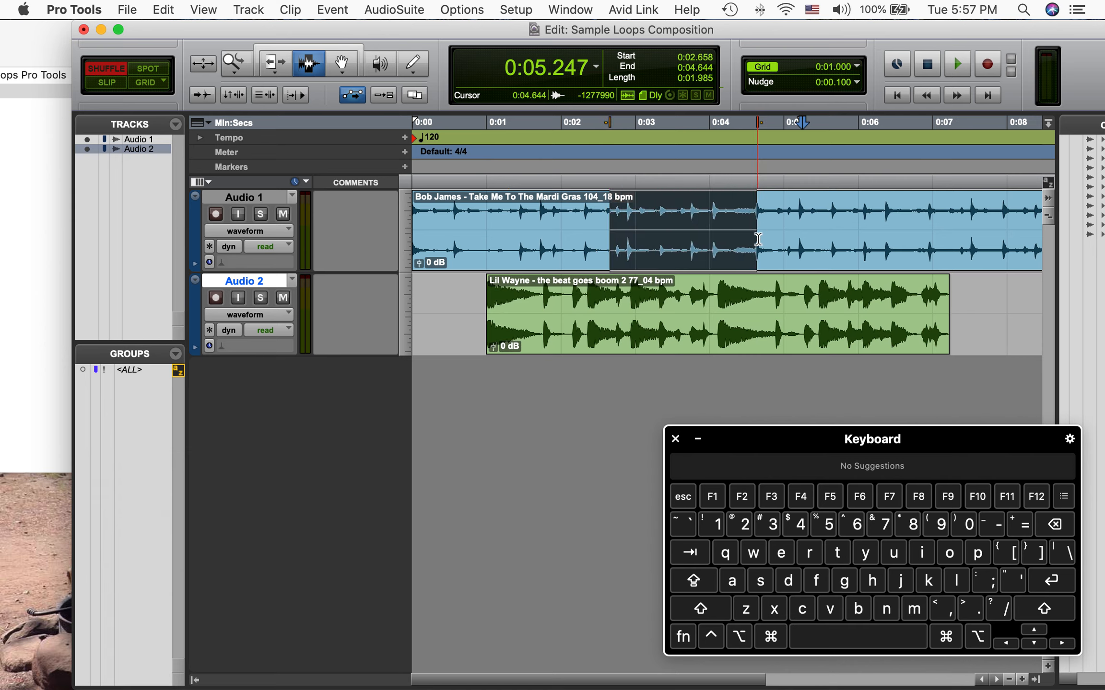
{"action": "key", "text": "BackSpace"}
{"action": "key", "text": "super+z"}
Switch to the Grabber tool and select the whole Bob James clip on Audio 1
{"action": "left_click", "coordinate": [344, 63]}
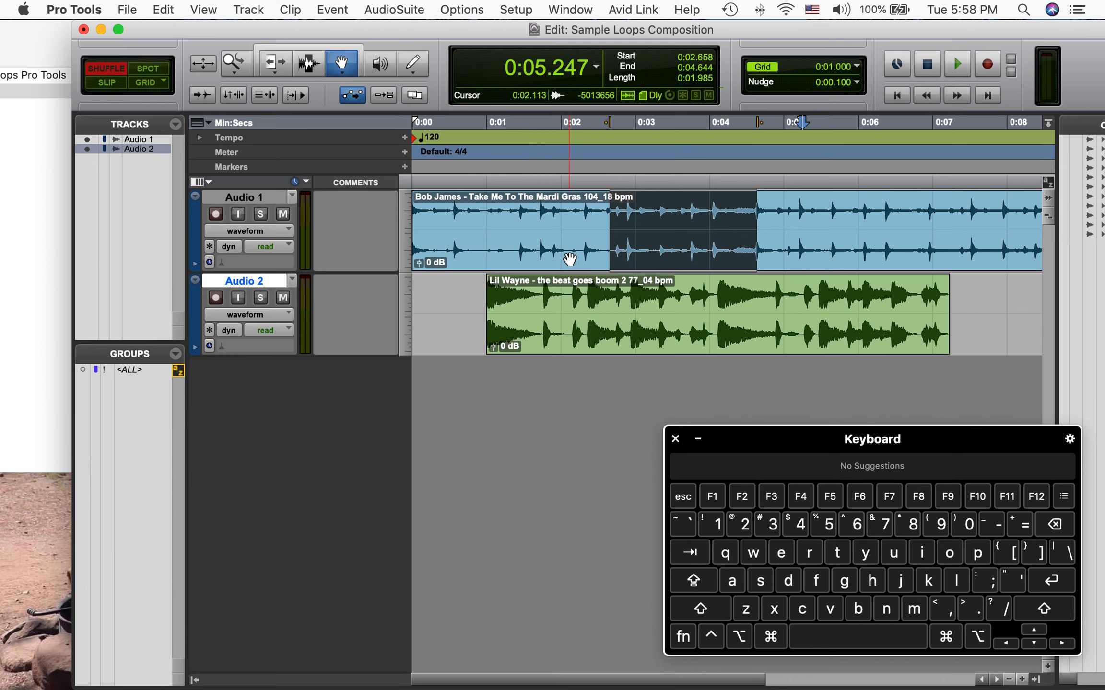
{"action": "left_click", "coordinate": [588, 248]}
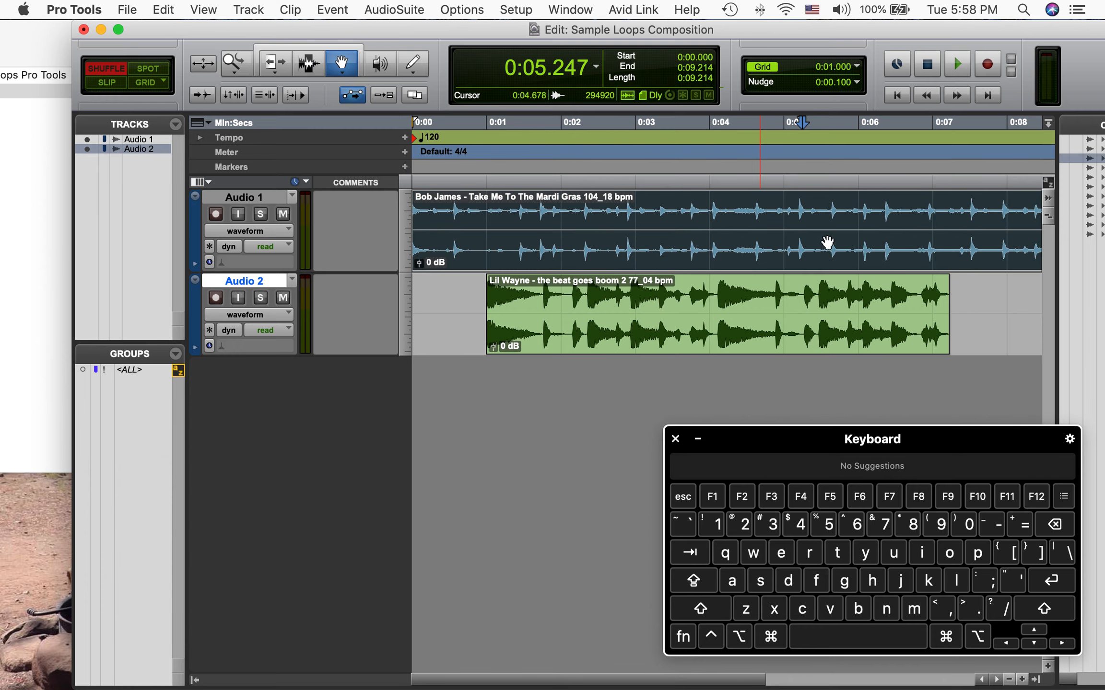
{"action": "scroll", "coordinate": [875, 246], "scroll_direction": "right", "scroll_amount": 5}
{"action": "scroll", "coordinate": [875, 246], "scroll_direction": "left", "scroll_amount": 4}
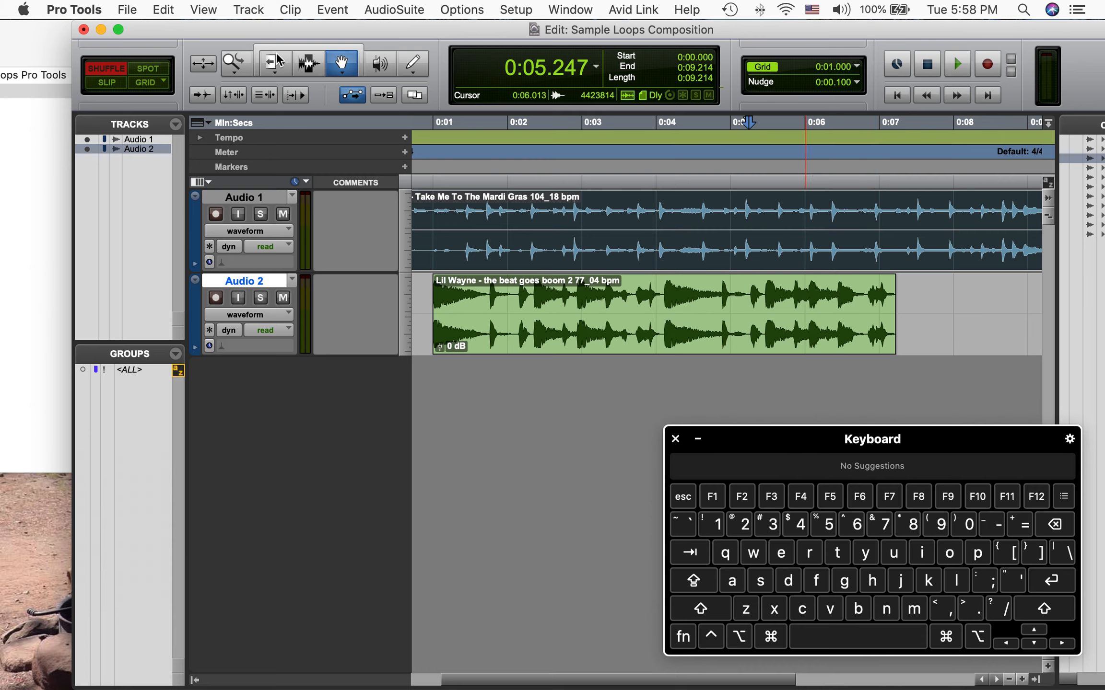
Switch to the Smart Tool and select a range of the Lil Wayne clip from about 4.82 to 6.37 seconds
{"action": "left_click", "coordinate": [308, 46]}
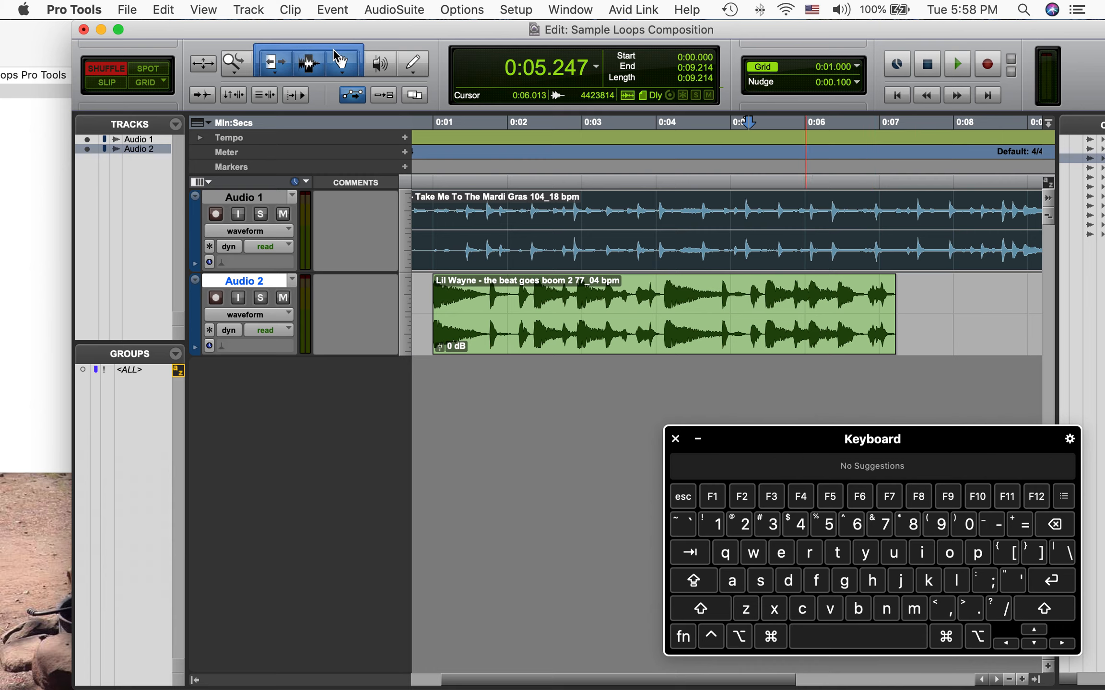
{"action": "left_click", "coordinate": [712, 214]}
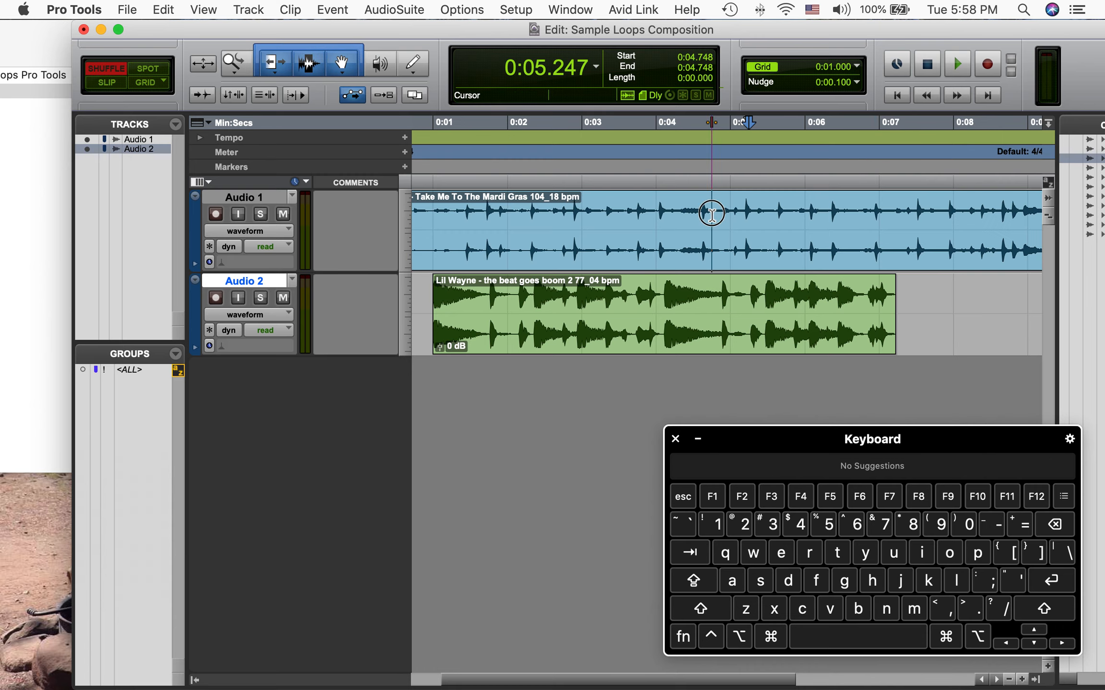
{"action": "left_click", "coordinate": [704, 334]}
{"action": "left_click", "coordinate": [701, 311]}
{"action": "left_click", "coordinate": [703, 225]}
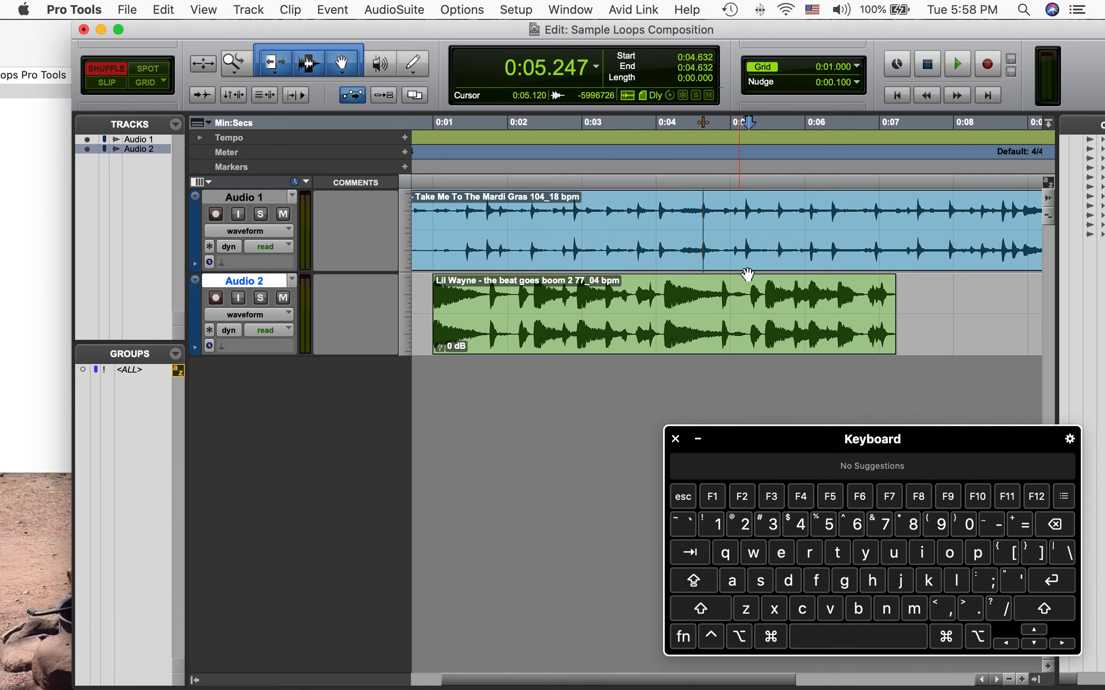
{"action": "left_click", "coordinate": [704, 309]}
{"action": "left_click_drag", "start_coordinate": [717, 293], "coordinate": [832, 313]}
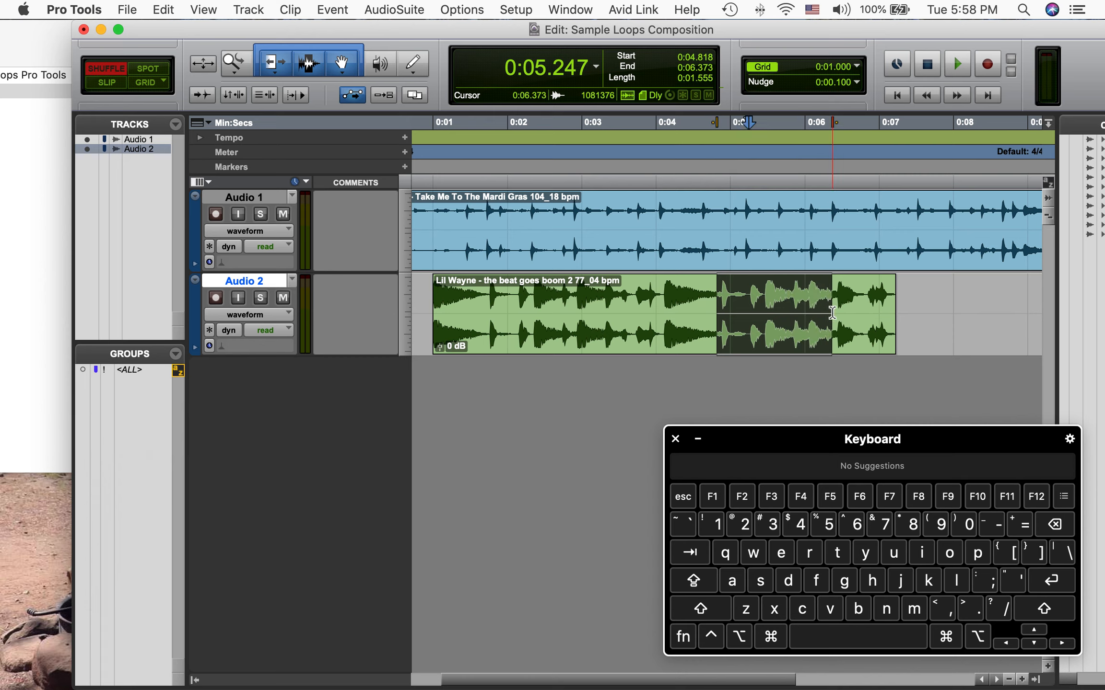
Place the playhead at about 4.5 seconds on the ruler and start and stop playback
{"action": "left_click", "coordinate": [693, 122]}
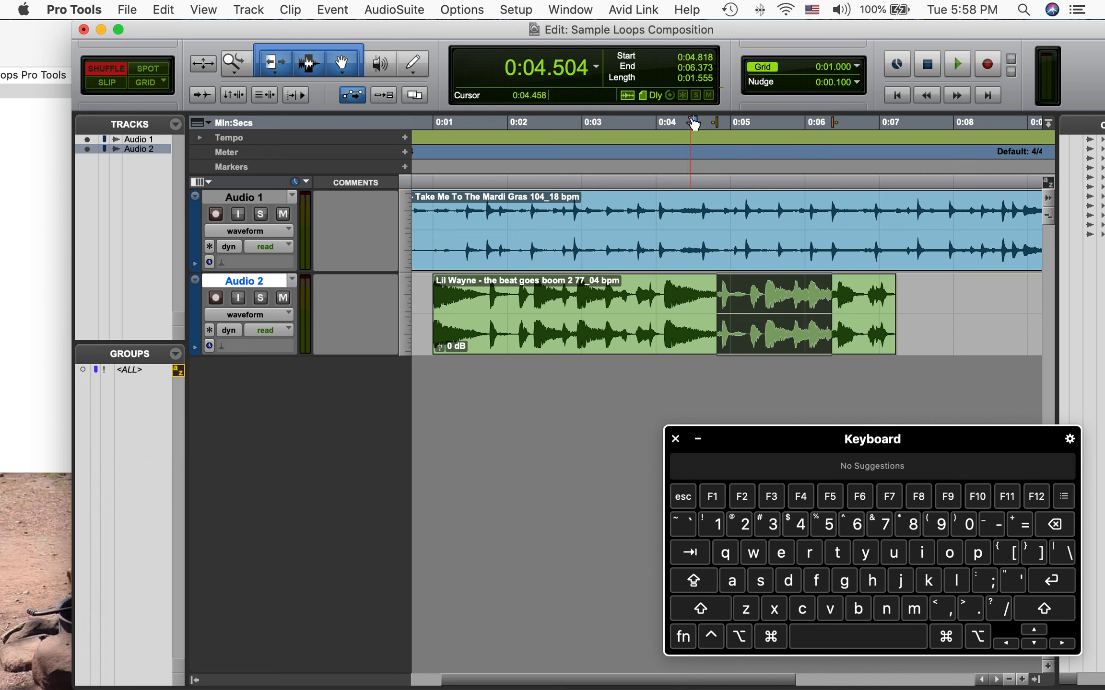
{"action": "key", "text": "space"}
{"action": "key", "text": "space"}
Select the whole Lil Wayne clip on Audio 2
{"action": "left_click", "coordinate": [941, 320]}
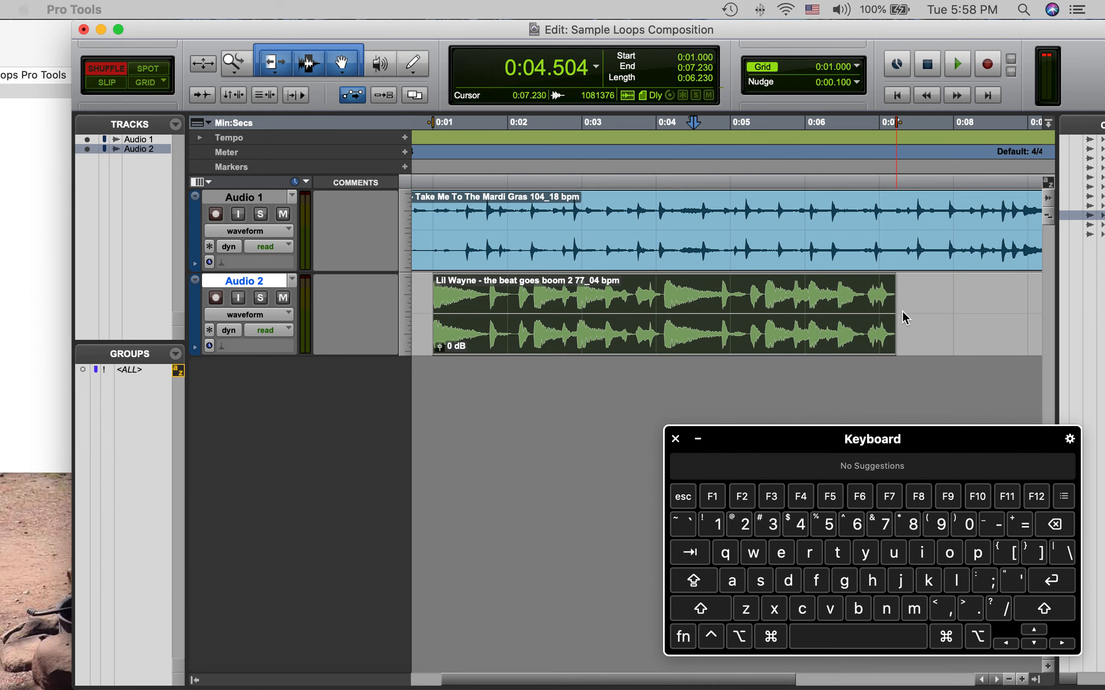
{"action": "left_click", "coordinate": [887, 314]}
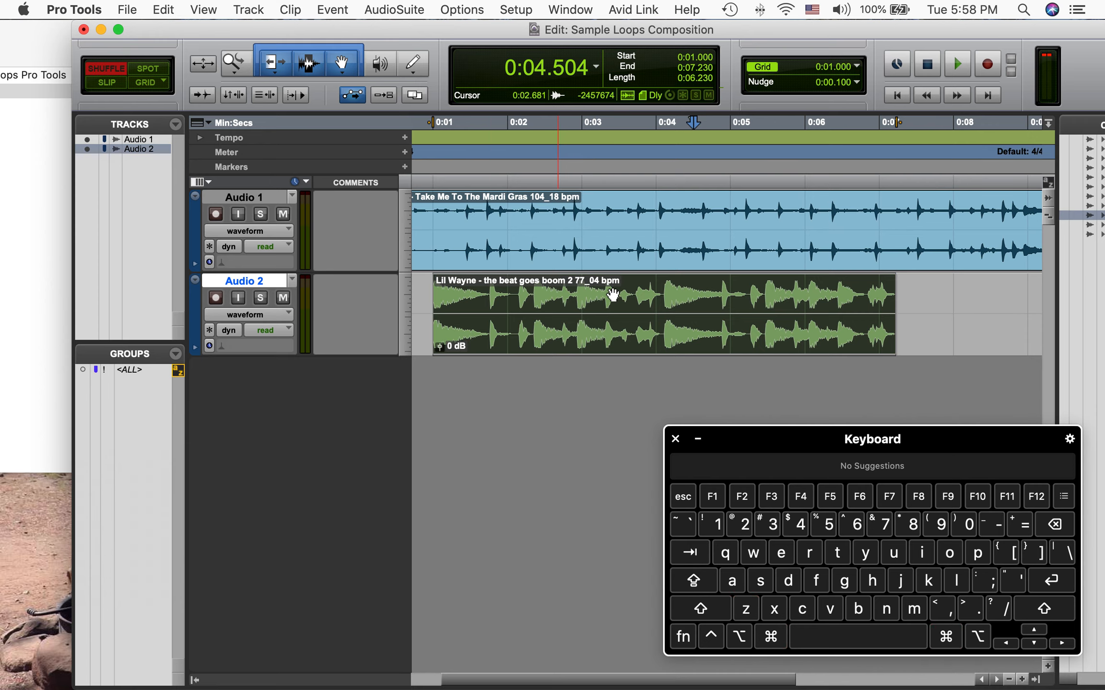
{"action": "scroll", "coordinate": [613, 295], "scroll_direction": "left", "scroll_amount": 3}
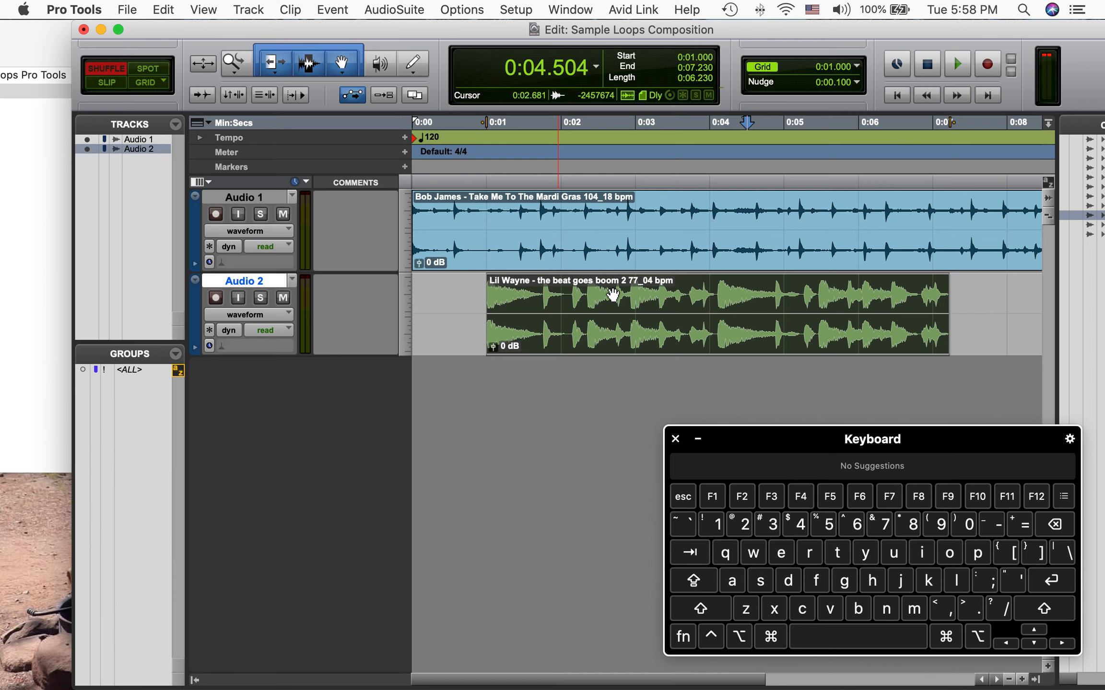
{"action": "scroll", "coordinate": [834, 225], "scroll_direction": "right", "scroll_amount": 10}
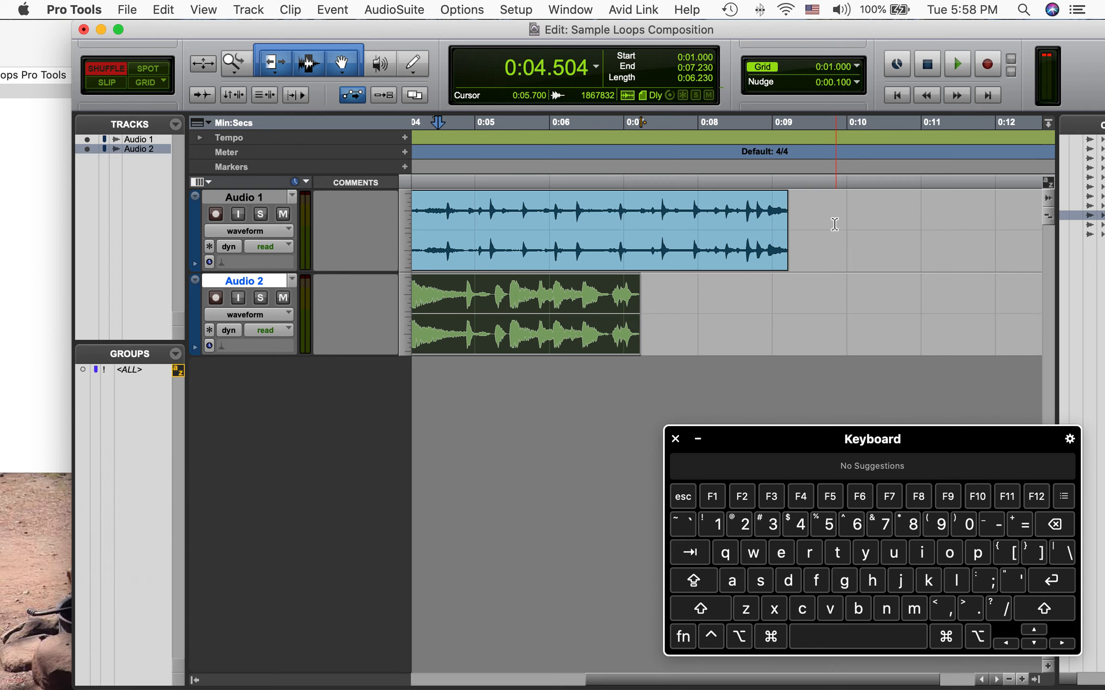
Try looping the Bob James clip with Clip Looping using the default number of loops
{"action": "right_click", "coordinate": [678, 263]}
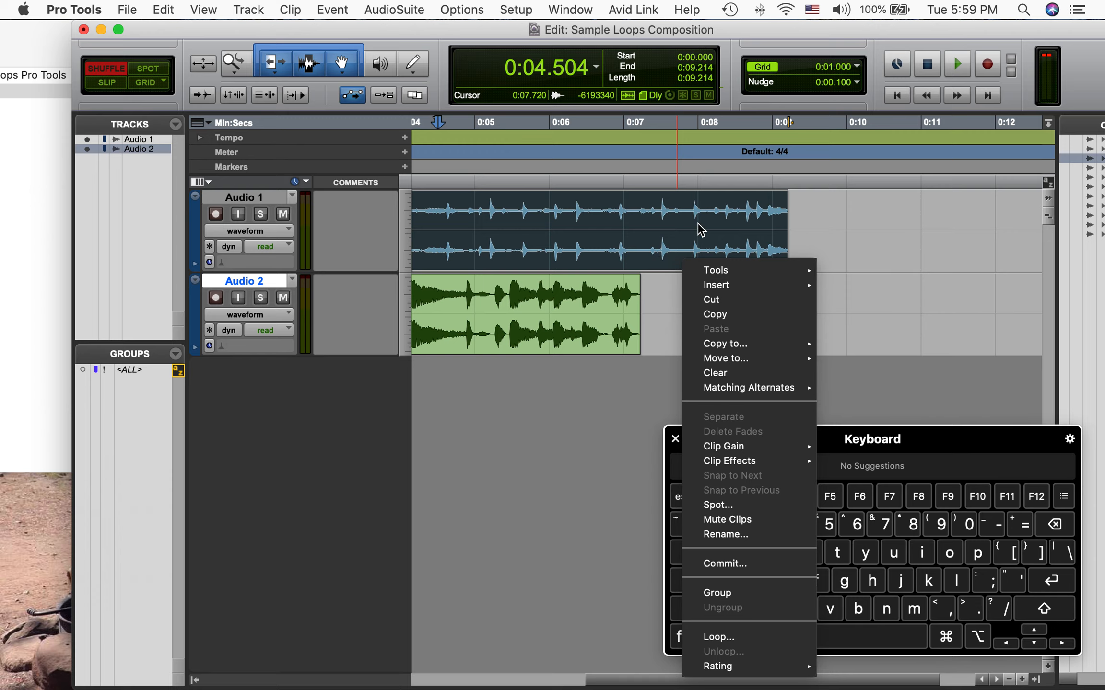
{"action": "left_click", "coordinate": [719, 637]}
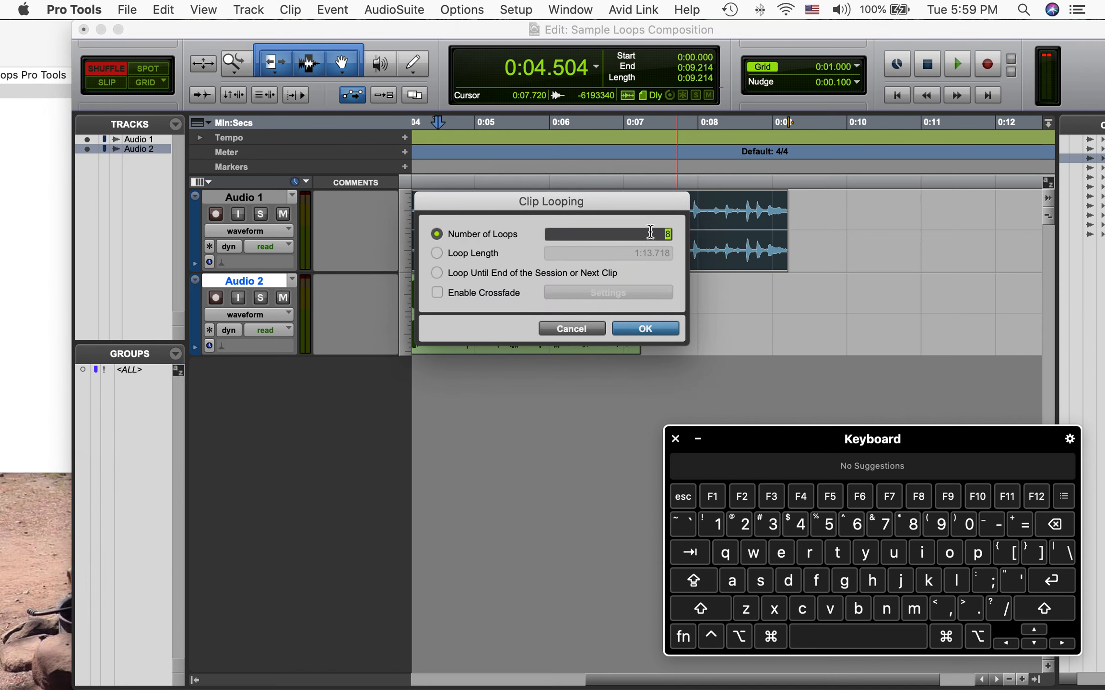
{"action": "left_click", "coordinate": [645, 329]}
{"action": "scroll", "coordinate": [809, 257], "scroll_direction": "right", "scroll_amount": 20}
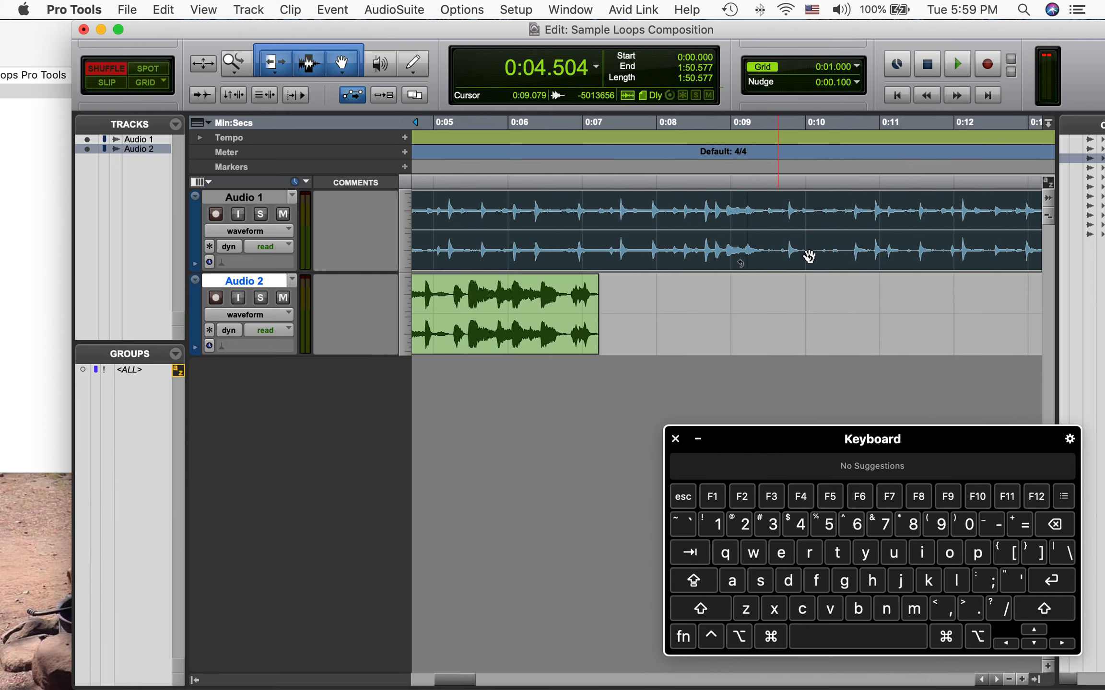
{"action": "scroll", "coordinate": [809, 257], "scroll_direction": "right", "scroll_amount": 20}
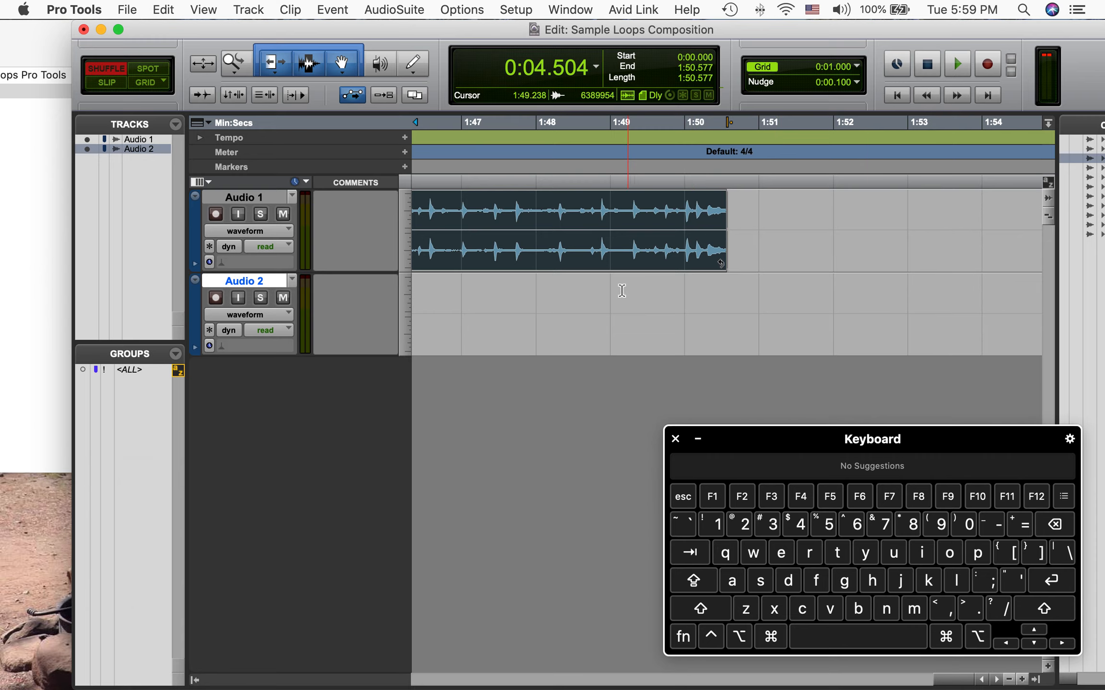
{"action": "scroll", "coordinate": [638, 300], "scroll_direction": "left", "scroll_amount": 18}
{"action": "scroll", "coordinate": [639, 301], "scroll_direction": "left", "scroll_amount": 20}
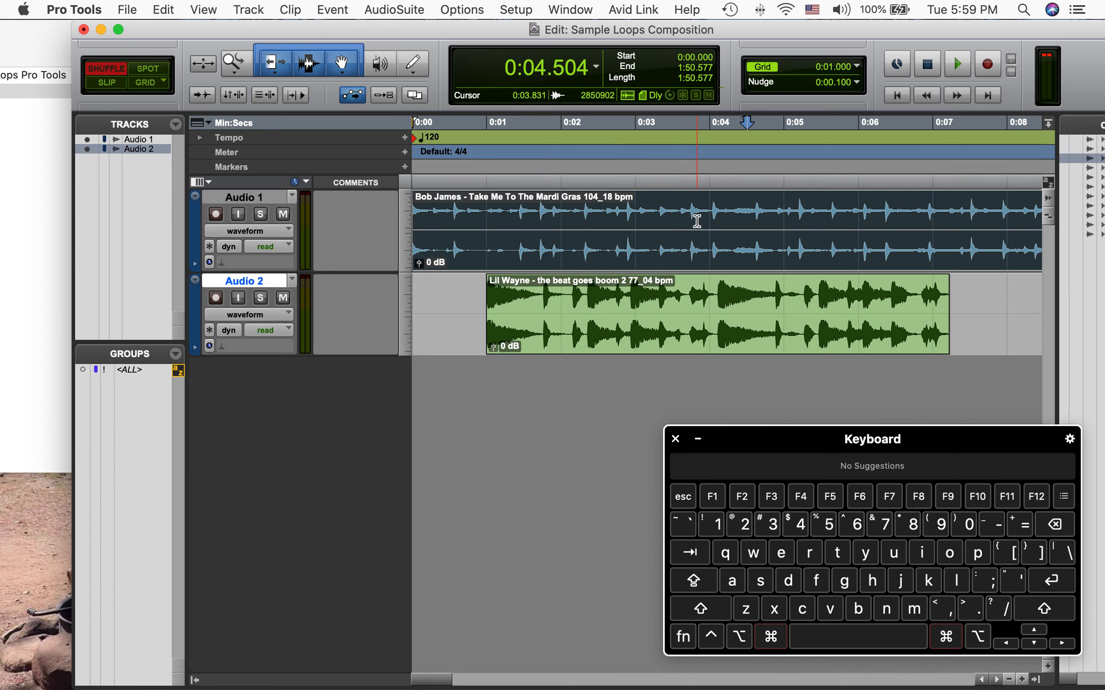
Undo the clip loop and the previous move of the Lil Wayne clip
{"action": "key", "text": "super+z"}
{"action": "key", "text": "super+z"}
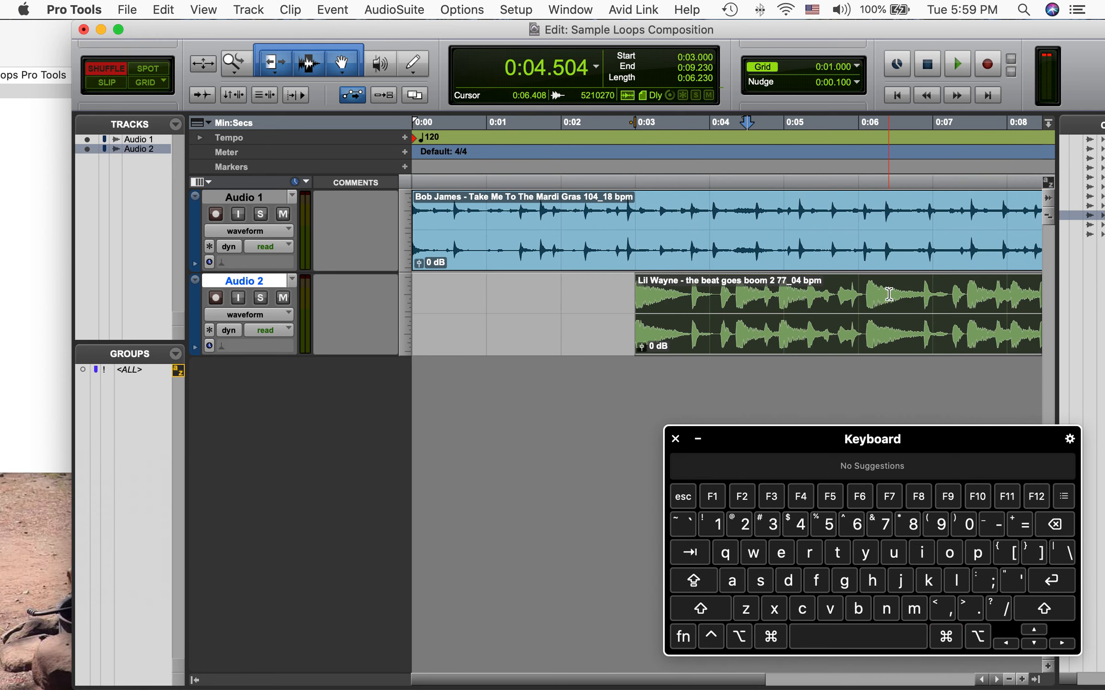
{"action": "scroll", "coordinate": [820, 254], "scroll_direction": "right", "scroll_amount": 10}
{"action": "scroll", "coordinate": [820, 254], "scroll_direction": "left", "scroll_amount": 10}
{"action": "scroll", "coordinate": [820, 254], "scroll_direction": "right", "scroll_amount": 7}
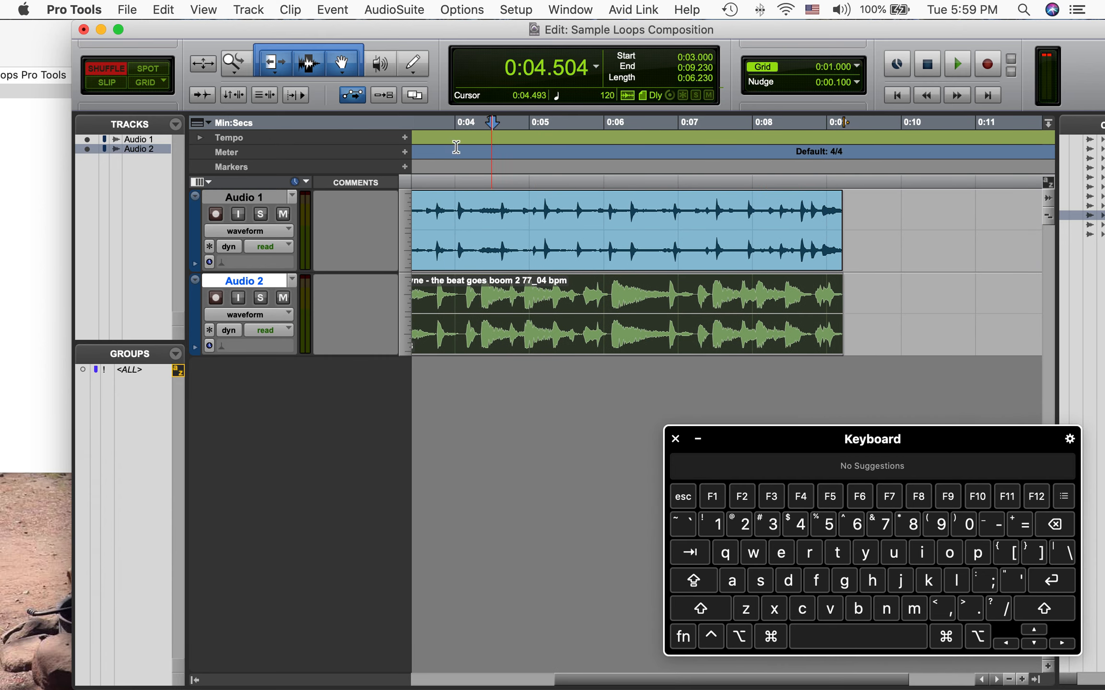
Switch the Trim tool to its Loop mode
{"action": "left_click", "coordinate": [272, 66]}
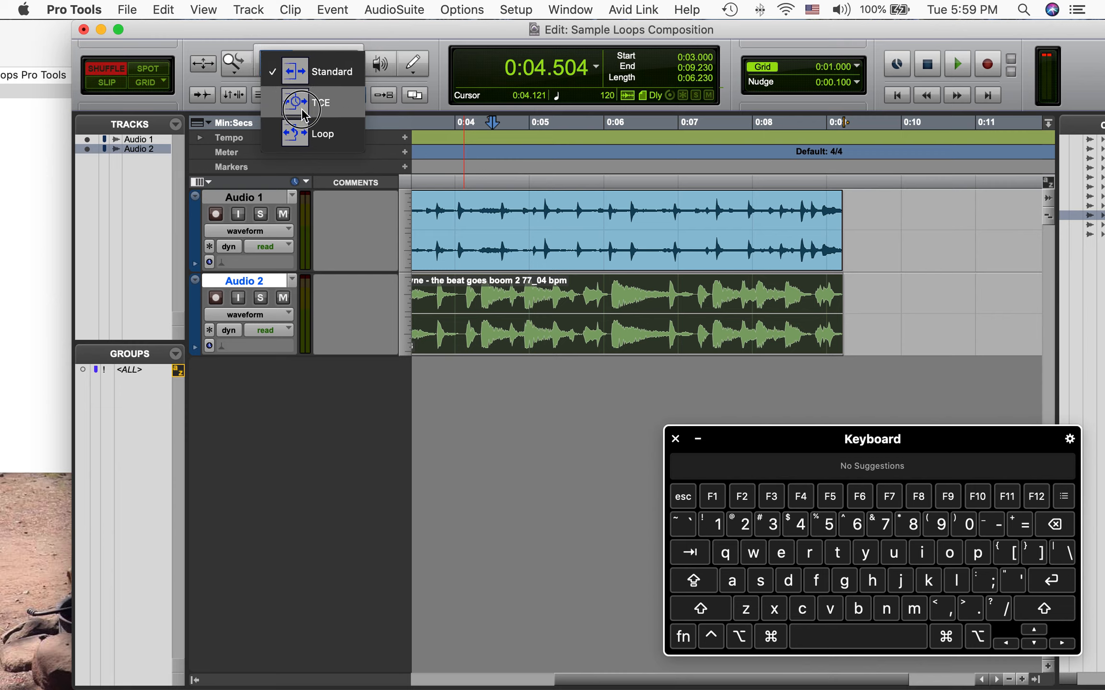
{"action": "left_click", "coordinate": [319, 139]}
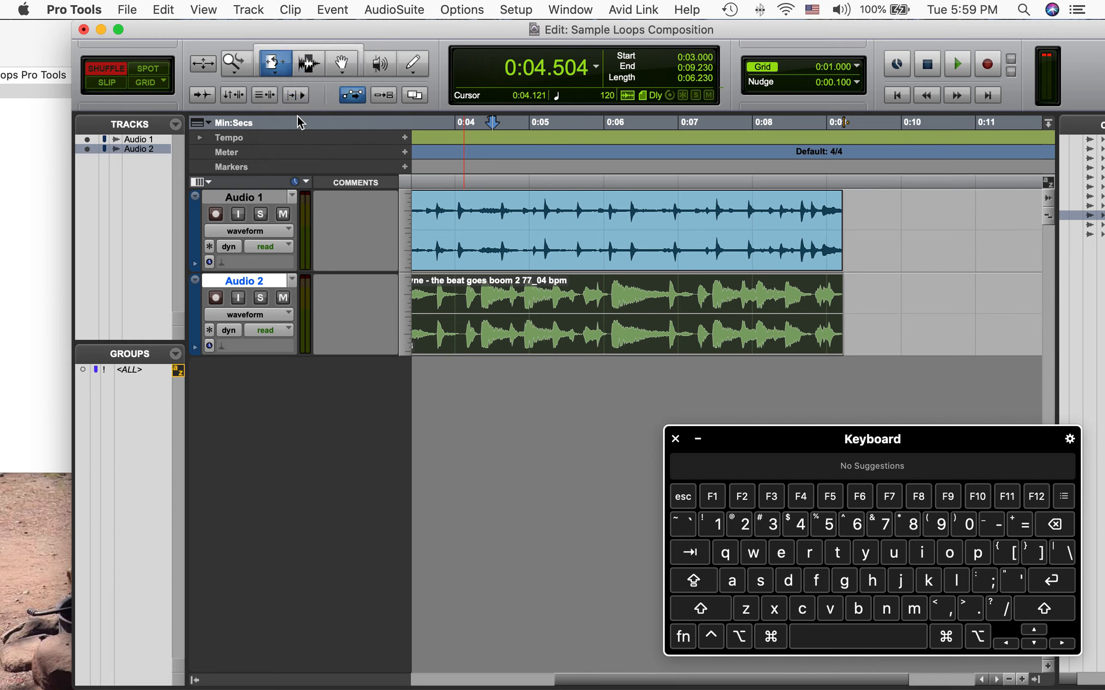
{"action": "left_click", "coordinate": [280, 64]}
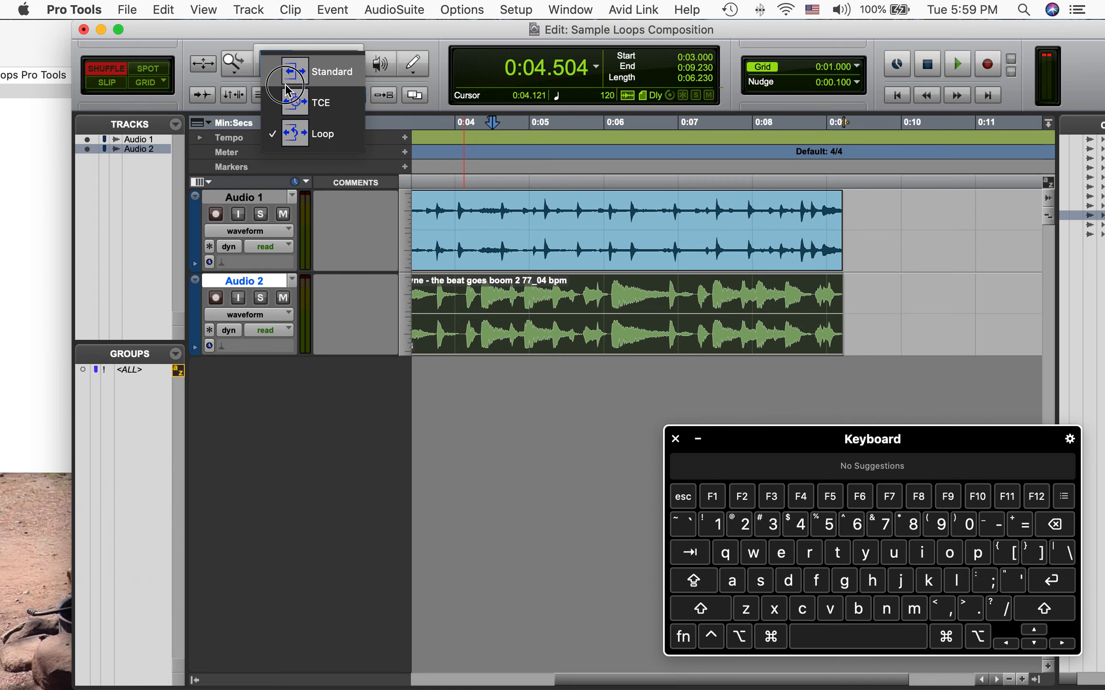
{"action": "left_click", "coordinate": [287, 139]}
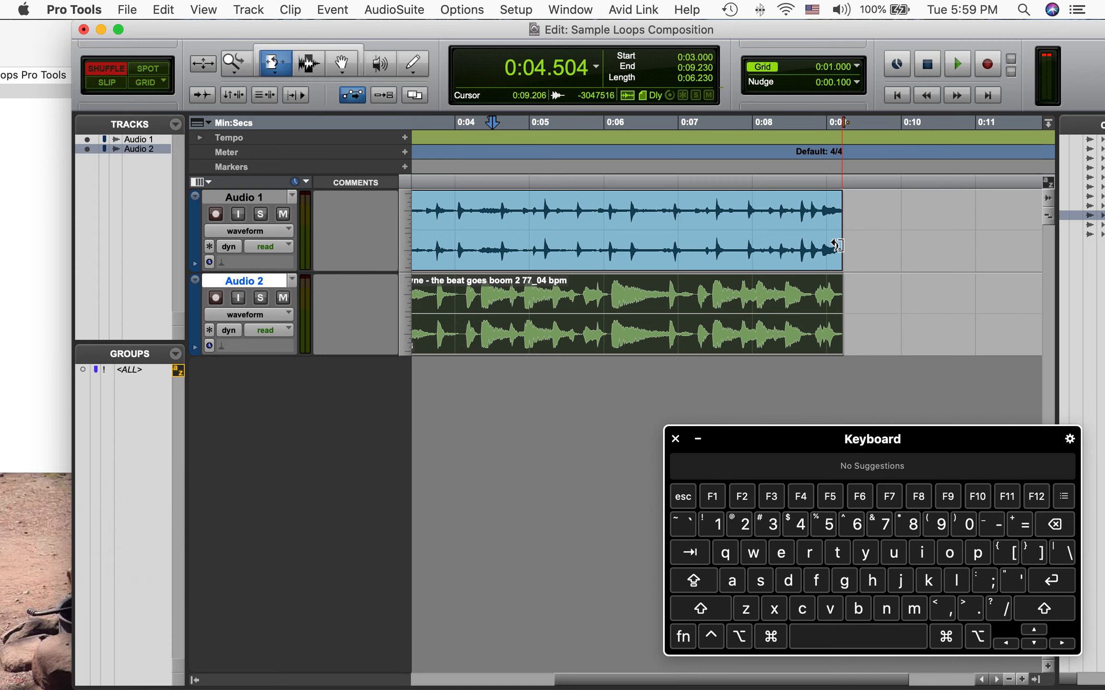
Try loop-trimming the Bob James clip's end out to about 11.2 and then 15 seconds
{"action": "left_click_drag", "start_coordinate": [840, 248], "coordinate": [990, 249]}
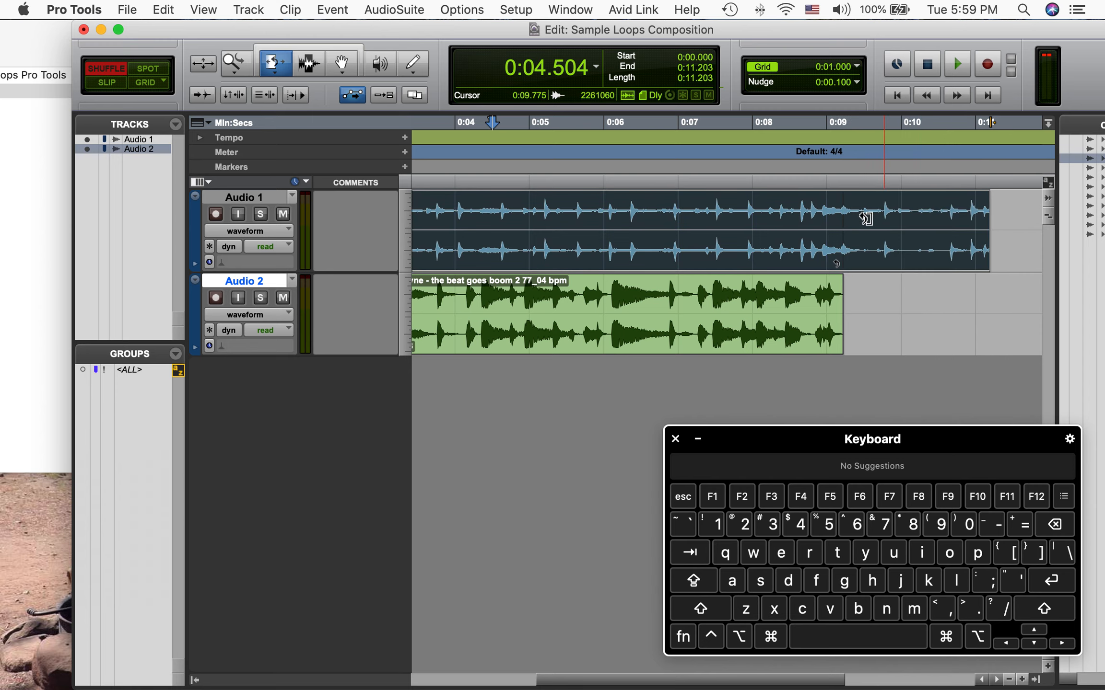
{"action": "scroll", "coordinate": [950, 227], "scroll_direction": "right", "scroll_amount": 5}
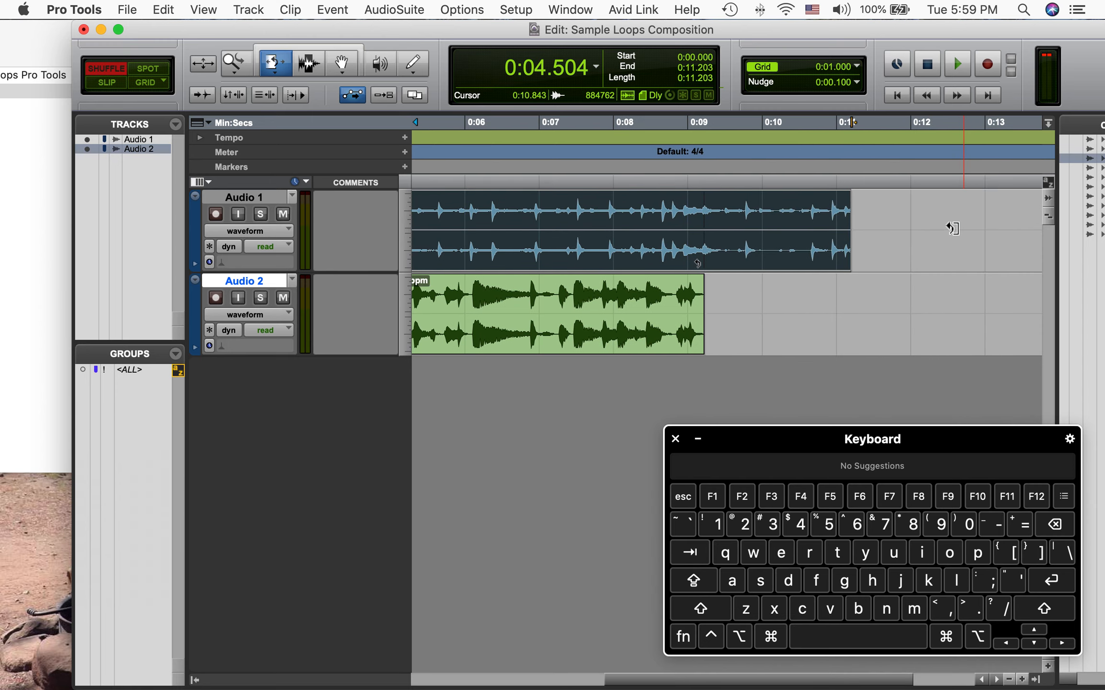
{"action": "left_click", "coordinate": [852, 223]}
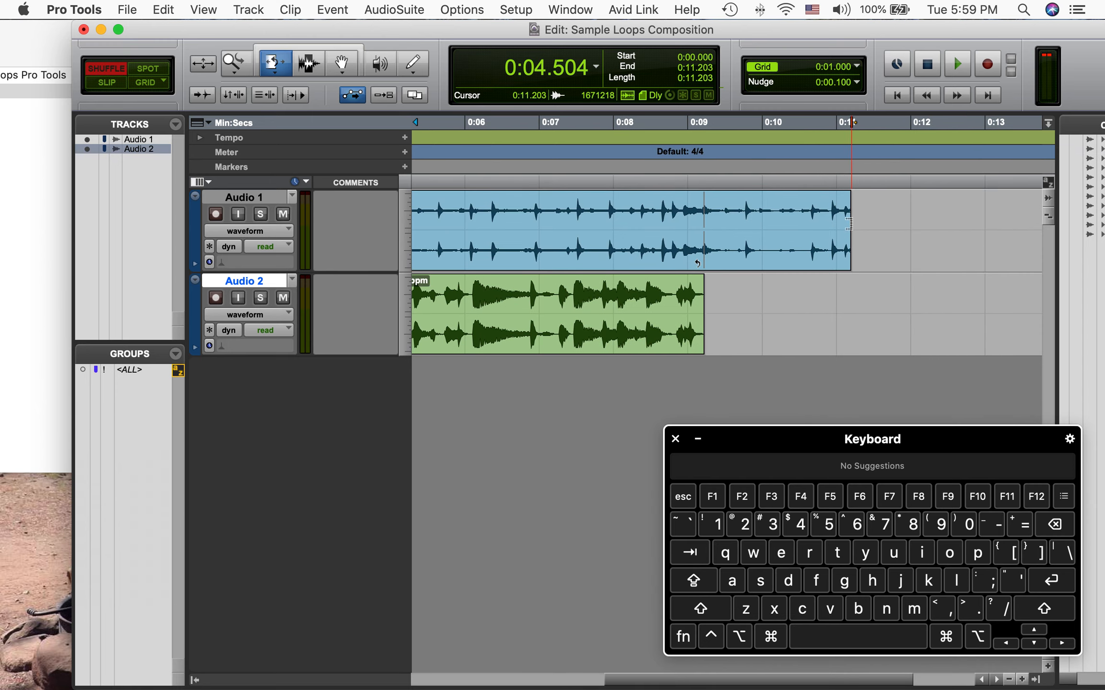
{"action": "left_click_drag", "start_coordinate": [848, 224], "coordinate": [1011, 246]}
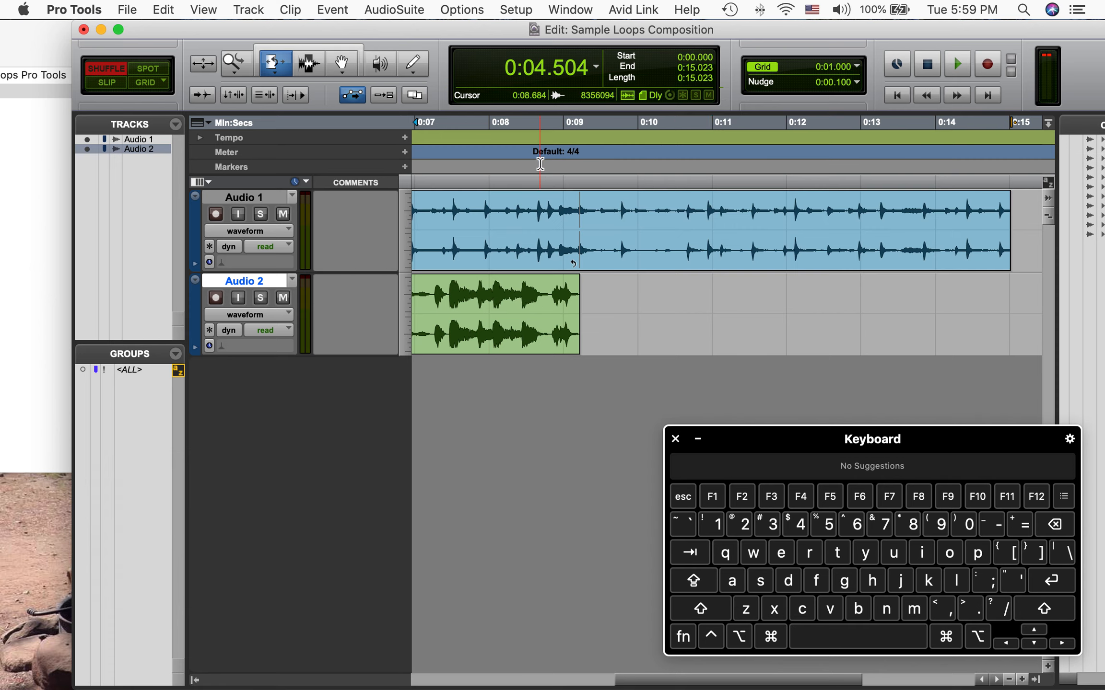
Undo the loop trims on the Bob James clip
{"action": "left_click", "coordinate": [310, 47]}
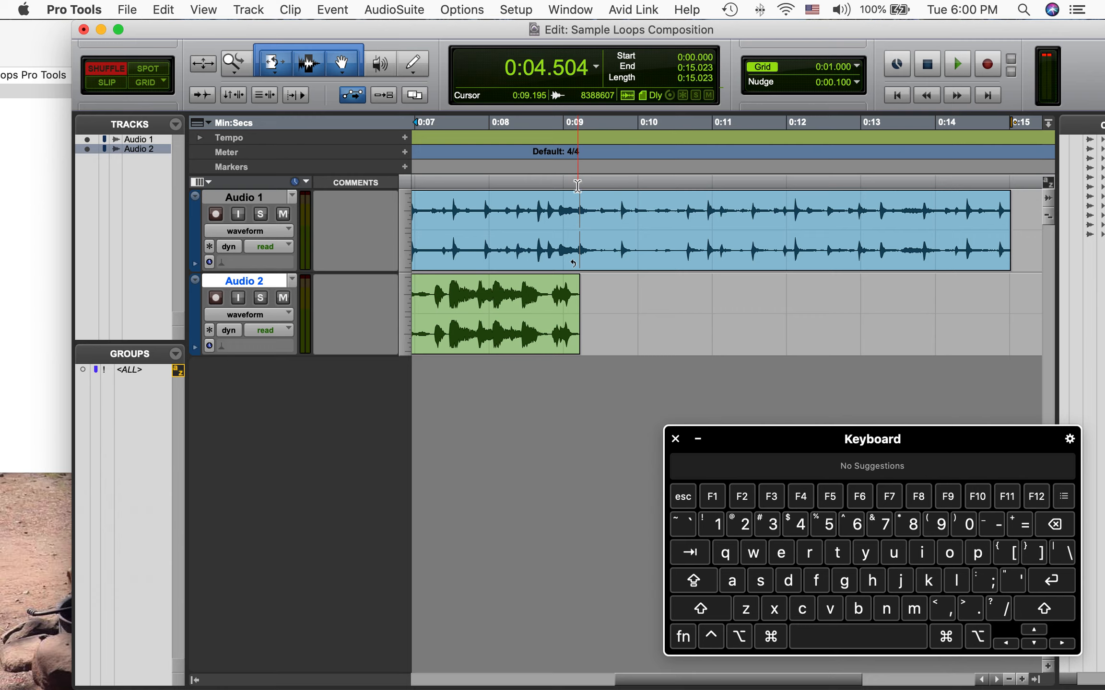
{"action": "scroll", "coordinate": [576, 249], "scroll_direction": "left", "scroll_amount": 5}
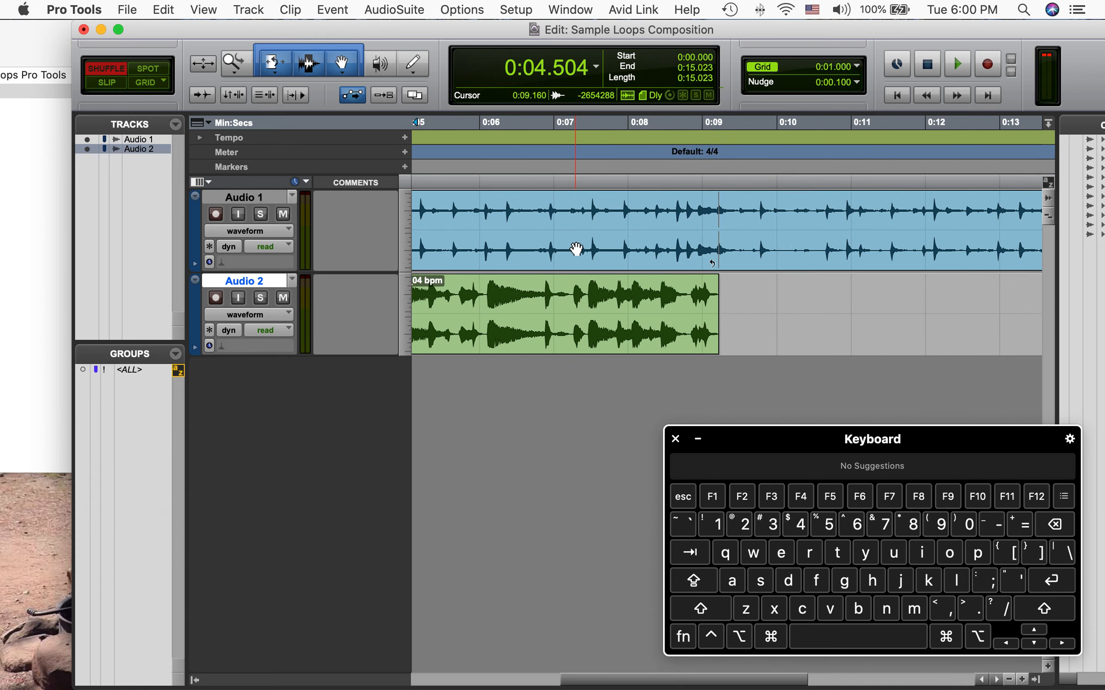
{"action": "scroll", "coordinate": [576, 249], "scroll_direction": "right", "scroll_amount": 4}
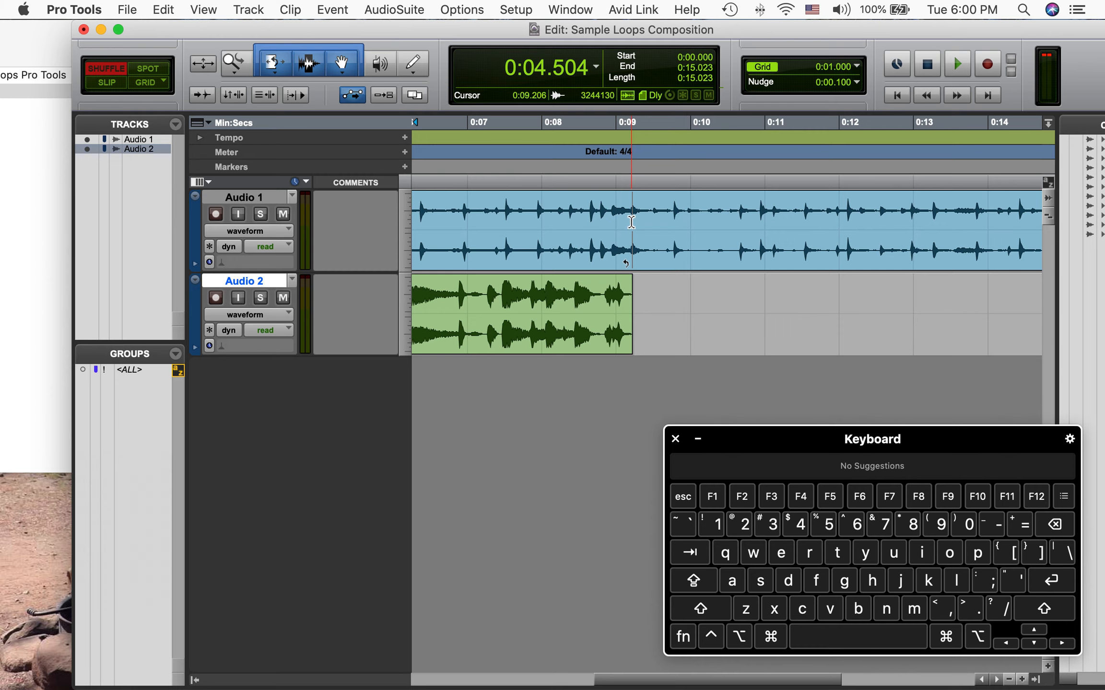
{"action": "left_click", "coordinate": [706, 259]}
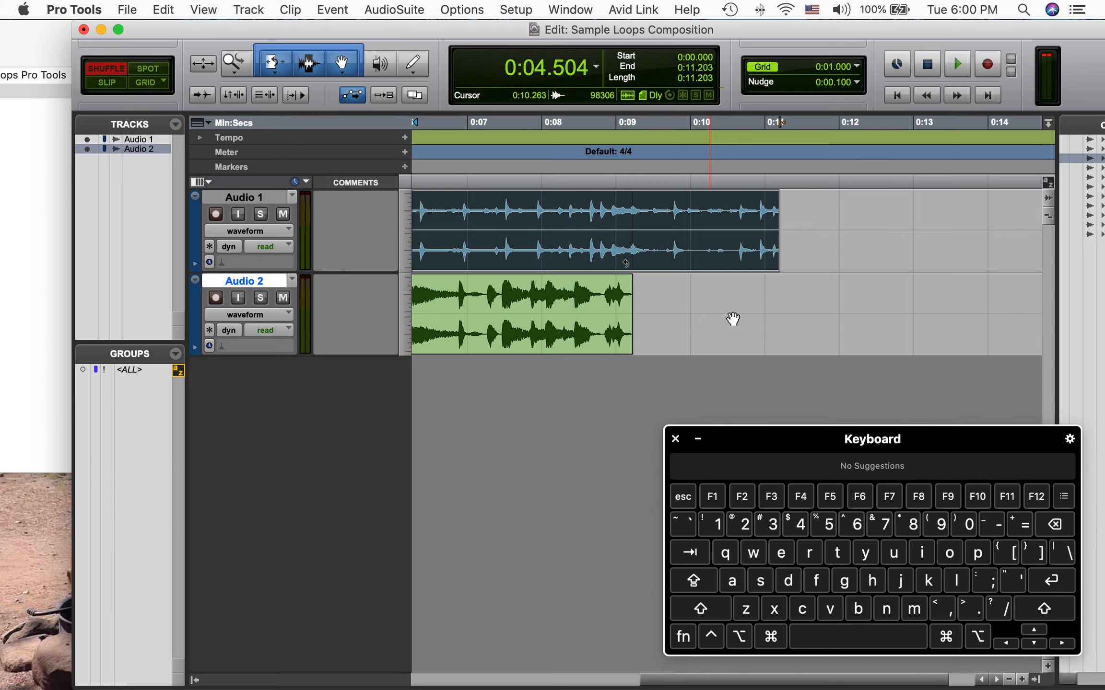
{"action": "scroll", "coordinate": [691, 283], "scroll_direction": "left", "scroll_amount": 10}
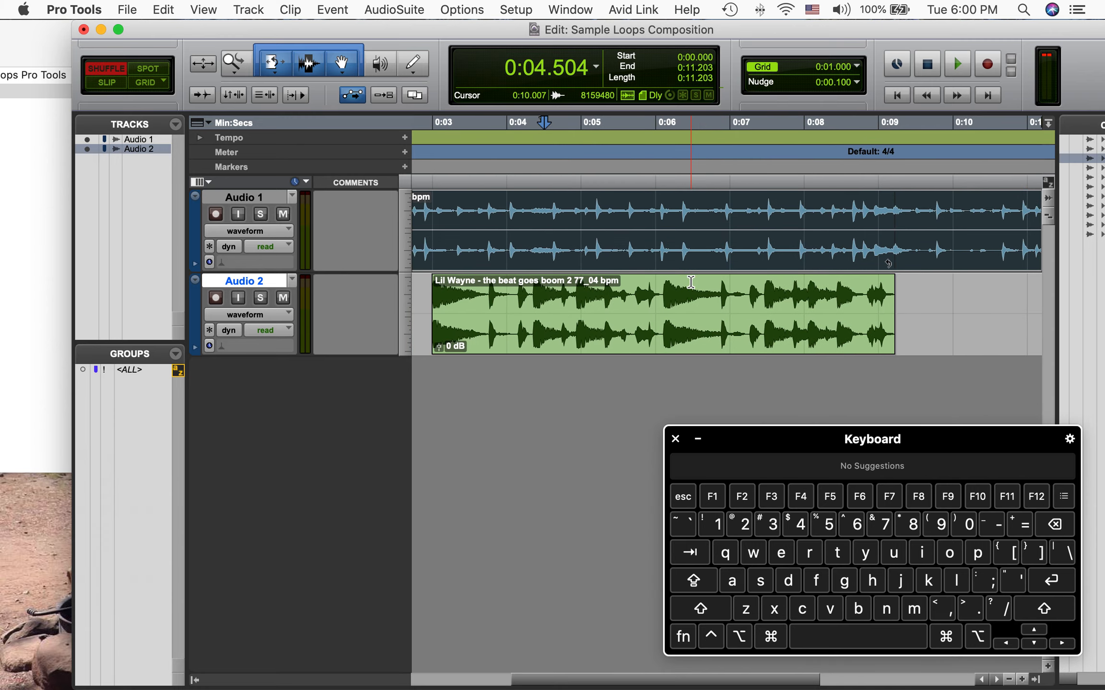
{"action": "scroll", "coordinate": [691, 282], "scroll_direction": "right", "scroll_amount": 10}
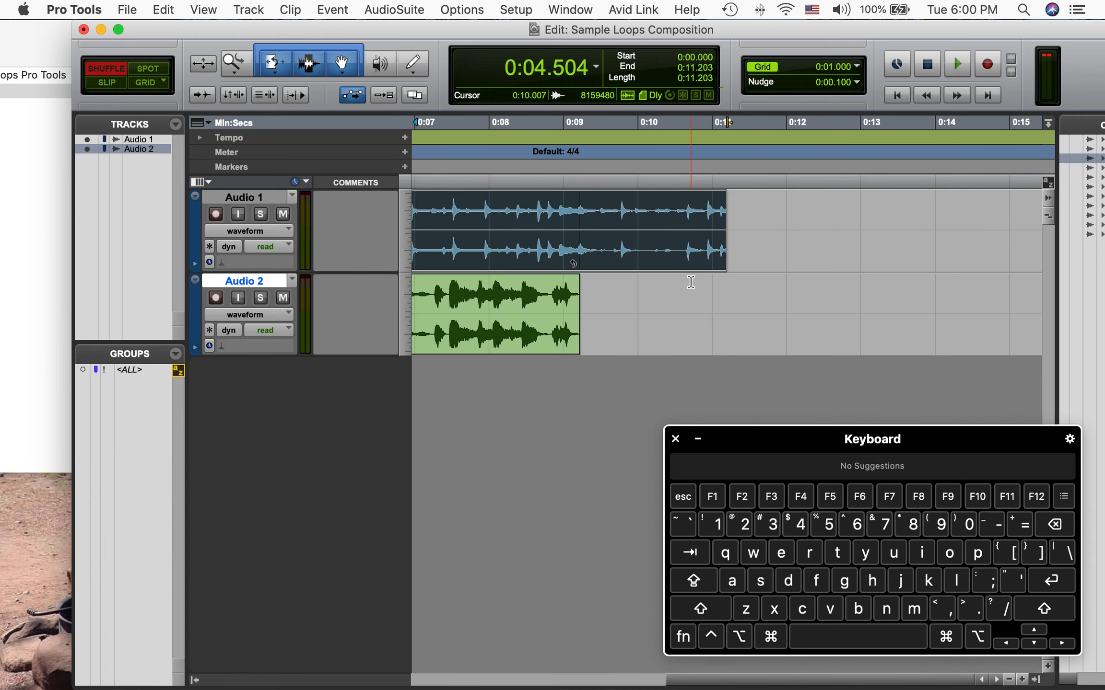
{"action": "key", "text": "super+z"}
Select the Bob James clip on Audio 1
{"action": "scroll", "coordinate": [567, 284], "scroll_direction": "left", "scroll_amount": 10}
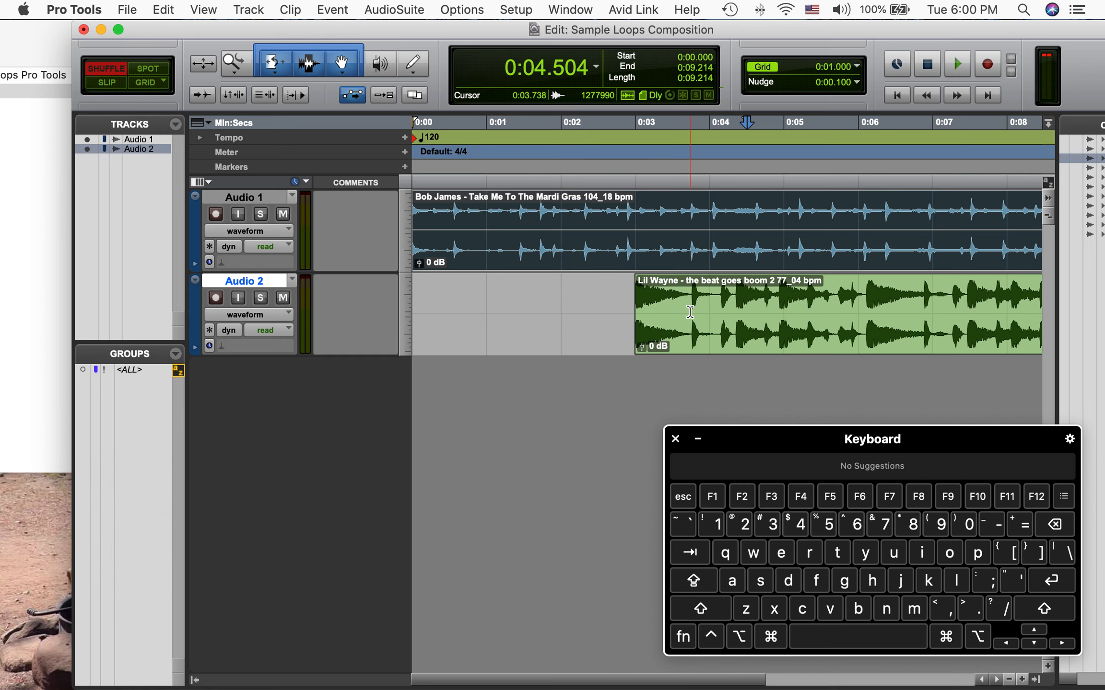
{"action": "scroll", "coordinate": [694, 309], "scroll_direction": "right", "scroll_amount": 6}
{"action": "scroll", "coordinate": [694, 309], "scroll_direction": "left", "scroll_amount": 6}
{"action": "left_click", "coordinate": [520, 329]}
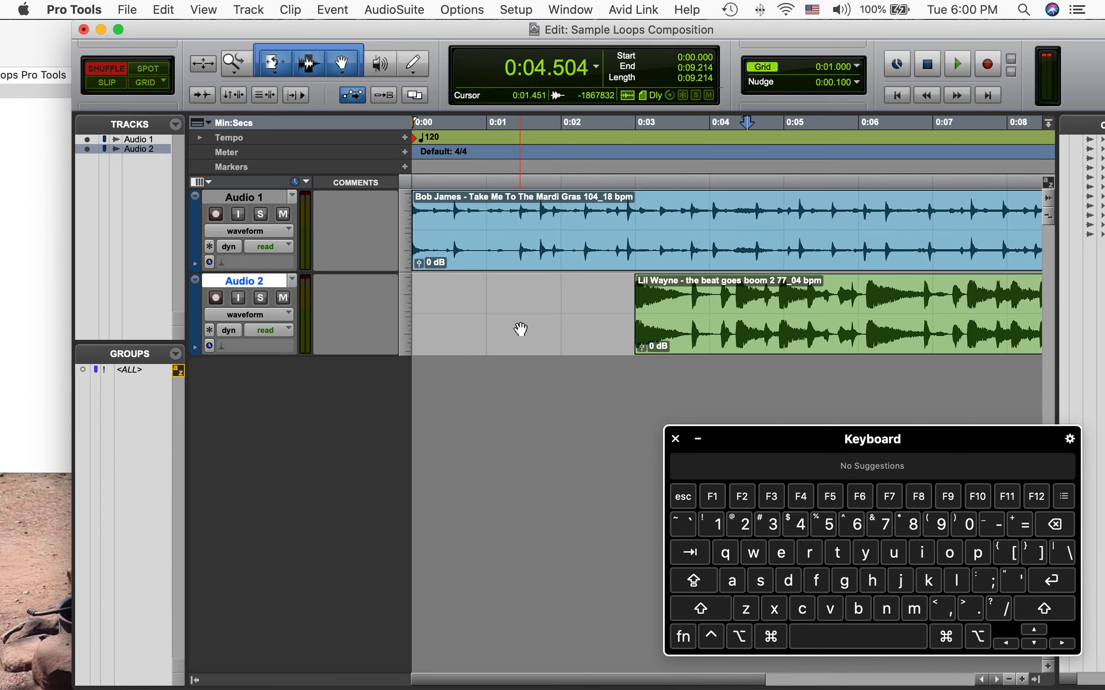
Solo the Audio 1 track and play back the Bob James loop on its own
{"action": "left_click", "coordinate": [583, 261]}
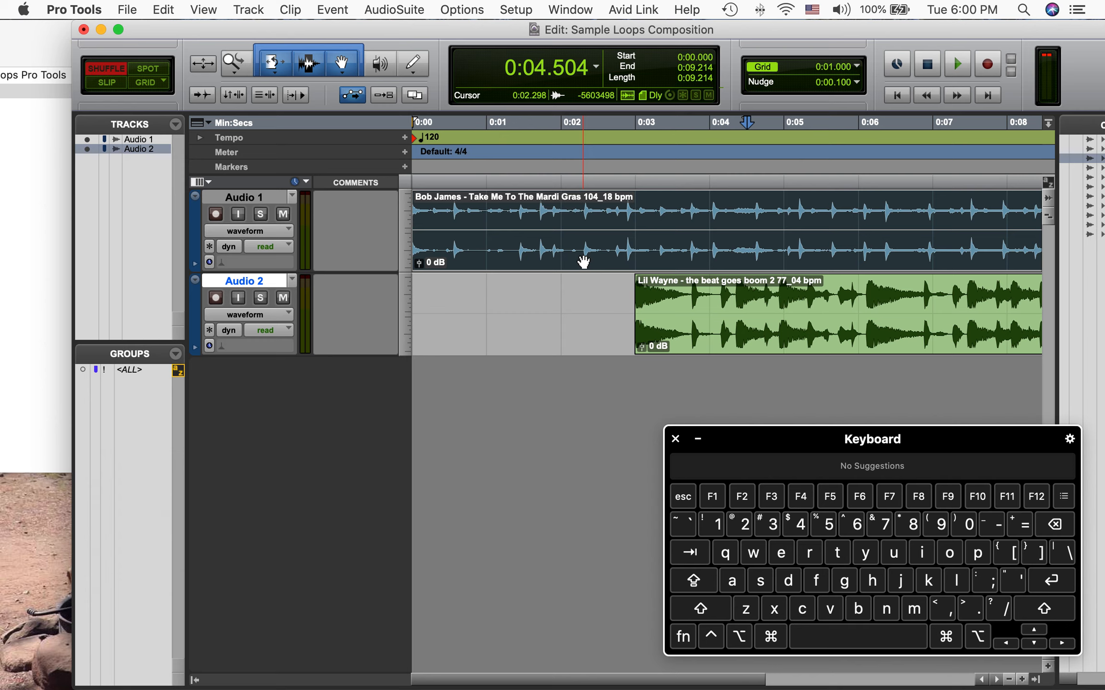
{"action": "left_click", "coordinate": [534, 308]}
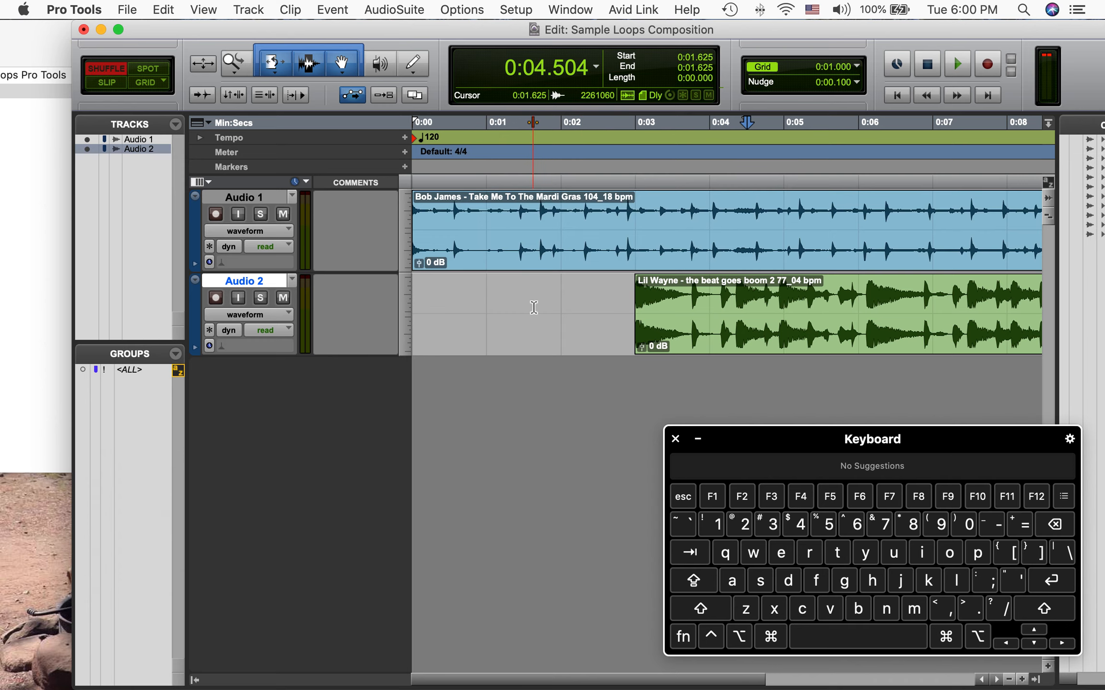
{"action": "left_click", "coordinate": [260, 215]}
{"action": "key", "text": "space"}
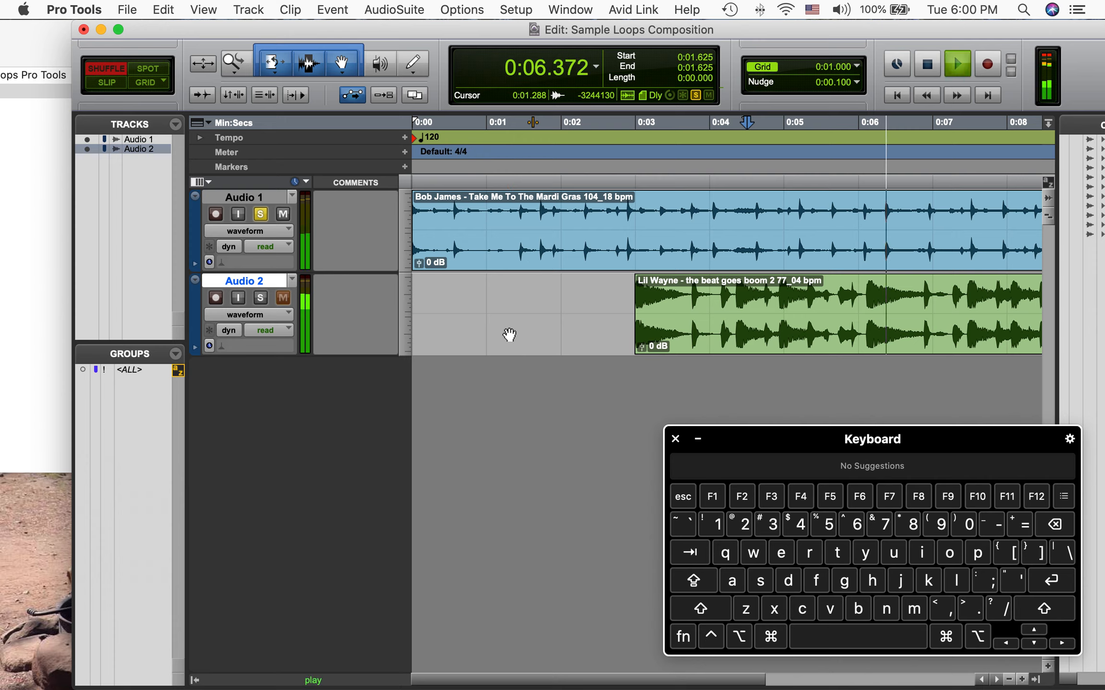
{"action": "key", "text": "space"}
Unsolo Audio 1, solo Audio 2 and play back the Lil Wayne loop alone
{"action": "left_click", "coordinate": [261, 216]}
{"action": "left_click", "coordinate": [263, 299]}
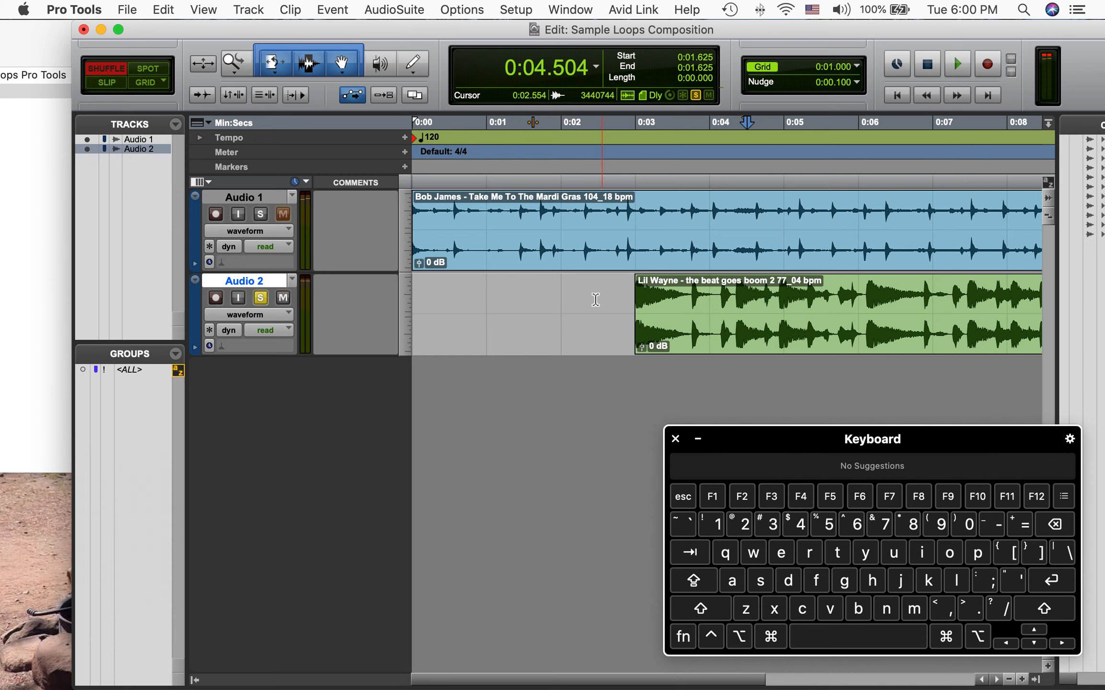
{"action": "key", "text": "space"}
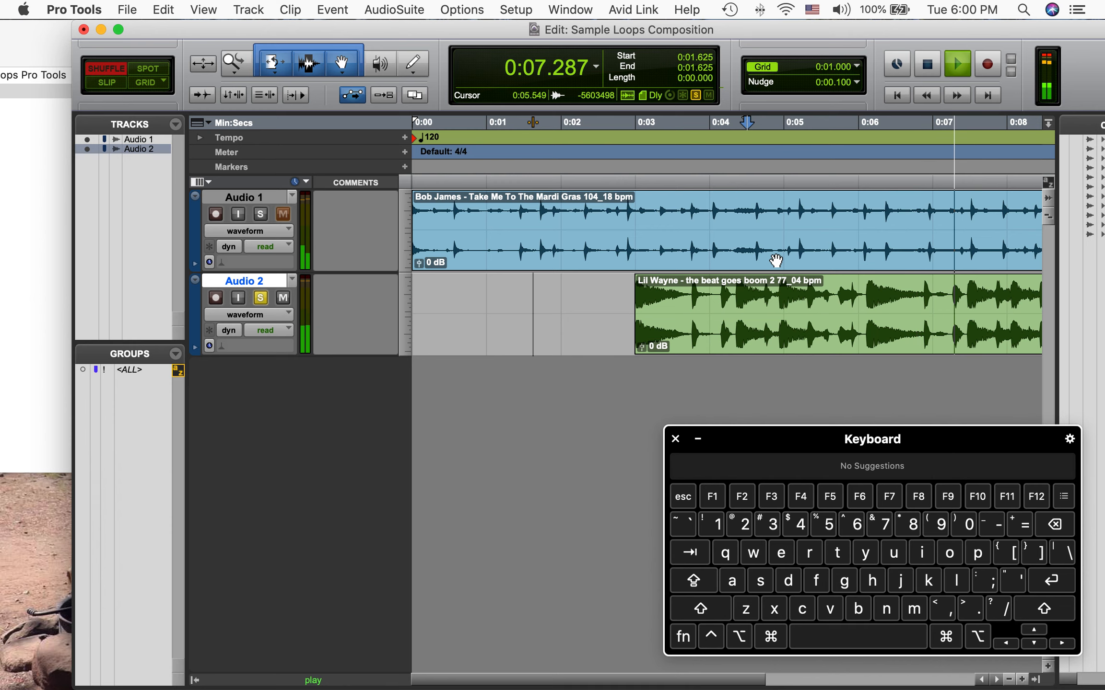
{"action": "key", "text": "space"}
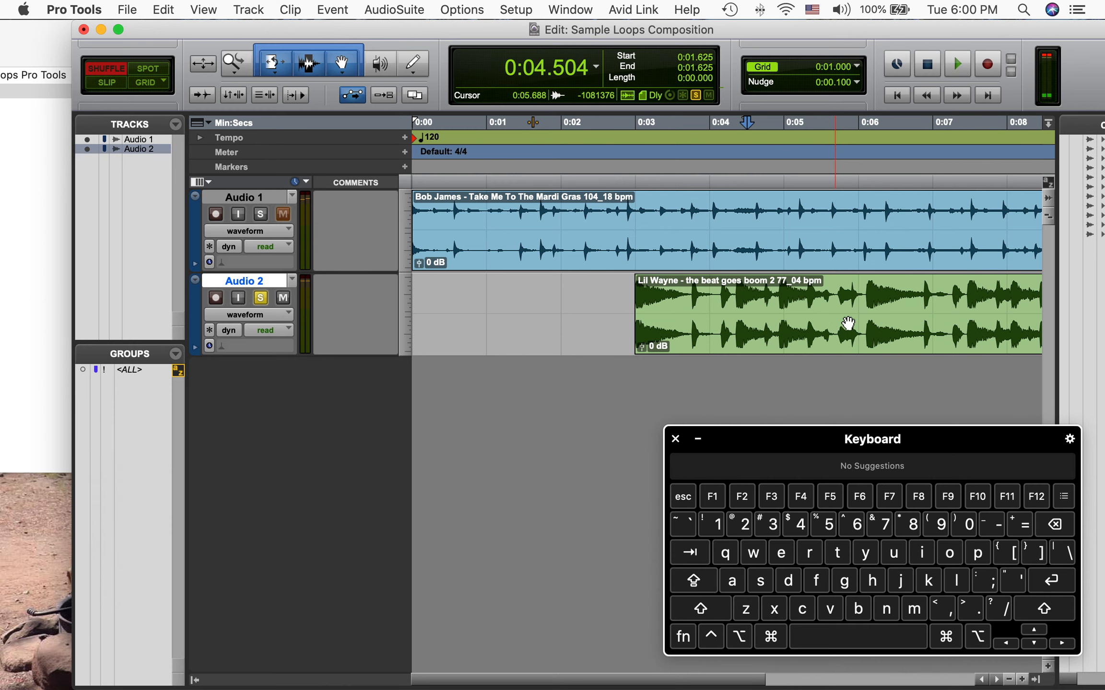
Switch to Slip mode and move the Lil Wayne clip earlier to start about 1.18 seconds
{"action": "left_click", "coordinate": [806, 330]}
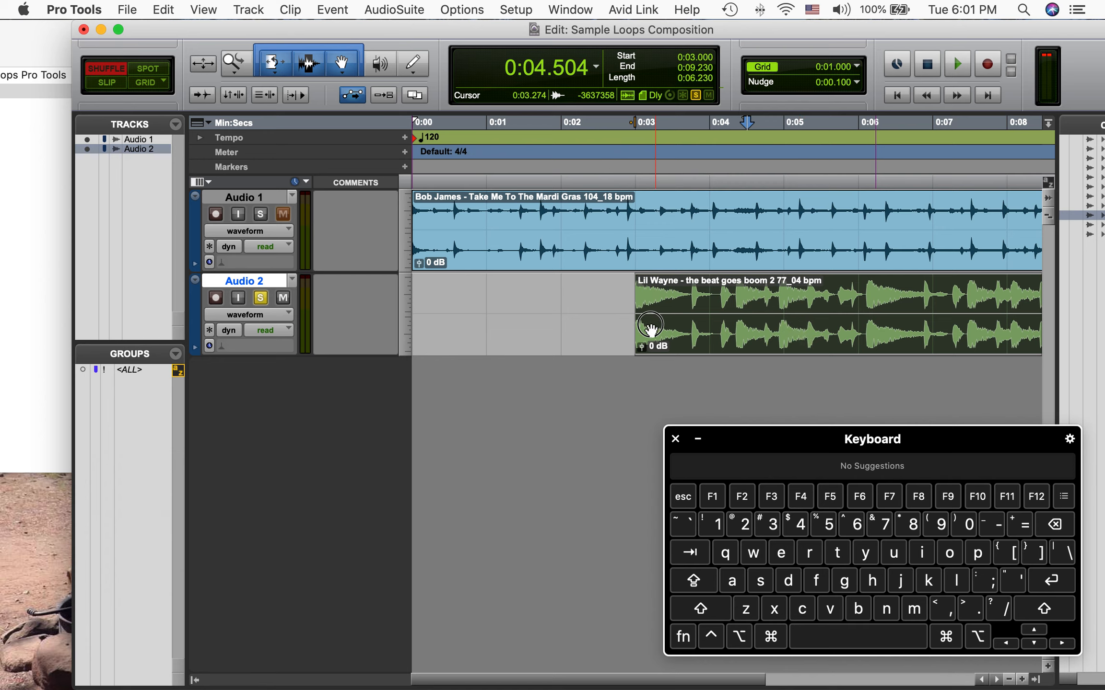
{"action": "left_click", "coordinate": [107, 82]}
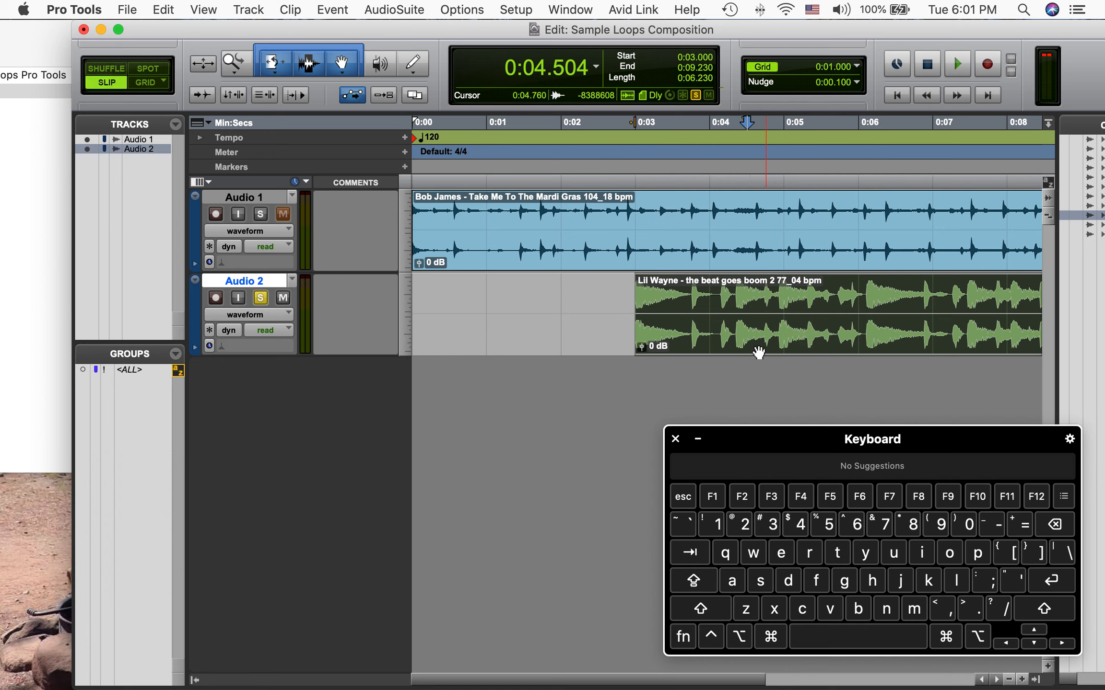
{"action": "left_click_drag", "start_coordinate": [738, 332], "coordinate": [603, 334]}
{"action": "scroll", "coordinate": [829, 307], "scroll_direction": "right", "scroll_amount": 5}
{"action": "scroll", "coordinate": [829, 307], "scroll_direction": "left", "scroll_amount": 5}
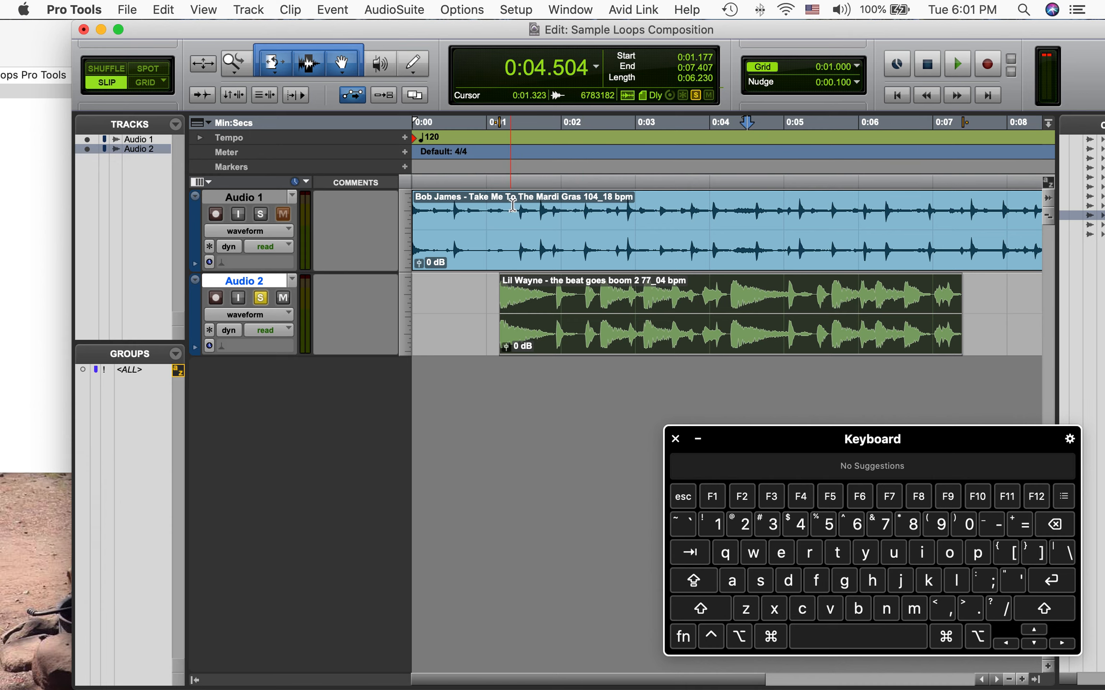
Switch the Trim tool to TCE and compress the Bob James clip's end to about 7.4 seconds
{"action": "scroll", "coordinate": [775, 227], "scroll_direction": "right", "scroll_amount": 2}
{"action": "scroll", "coordinate": [773, 225], "scroll_direction": "right", "scroll_amount": 3}
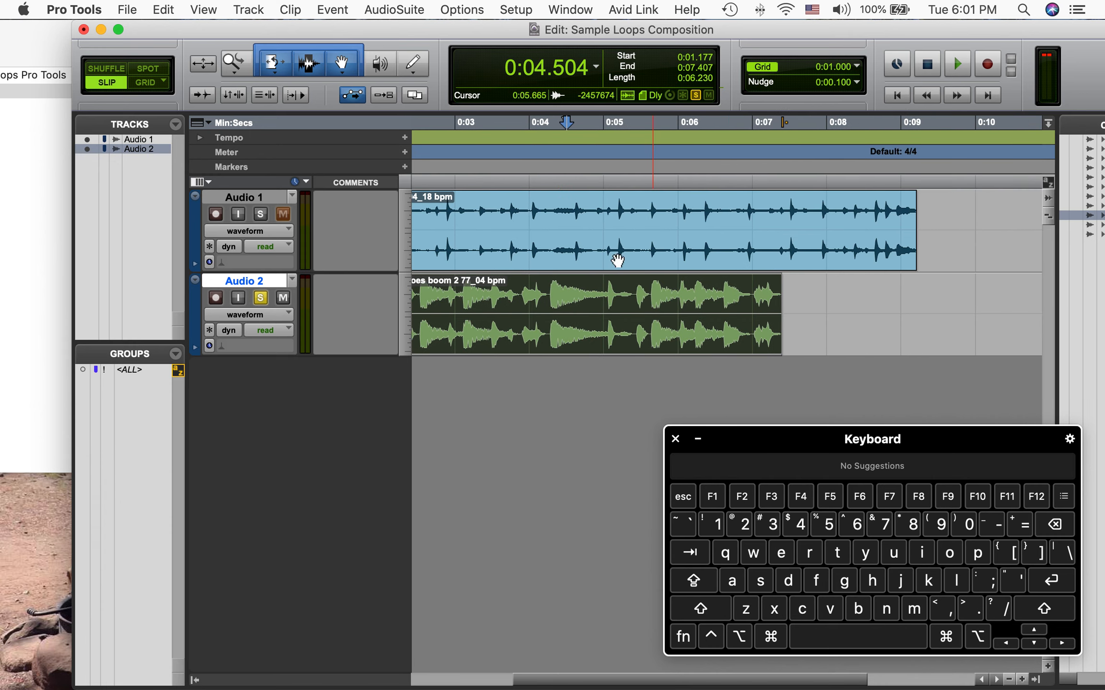
{"action": "scroll", "coordinate": [664, 305], "scroll_direction": "left", "scroll_amount": 4}
{"action": "scroll", "coordinate": [948, 232], "scroll_direction": "right", "scroll_amount": 6}
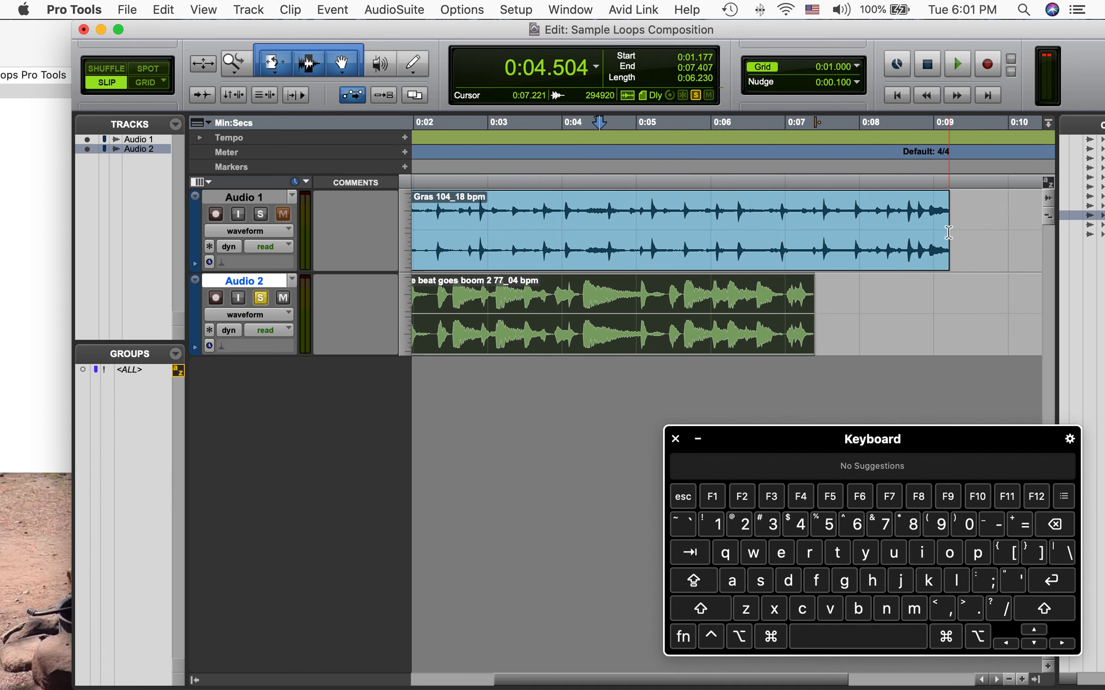
{"action": "left_click", "coordinate": [276, 72]}
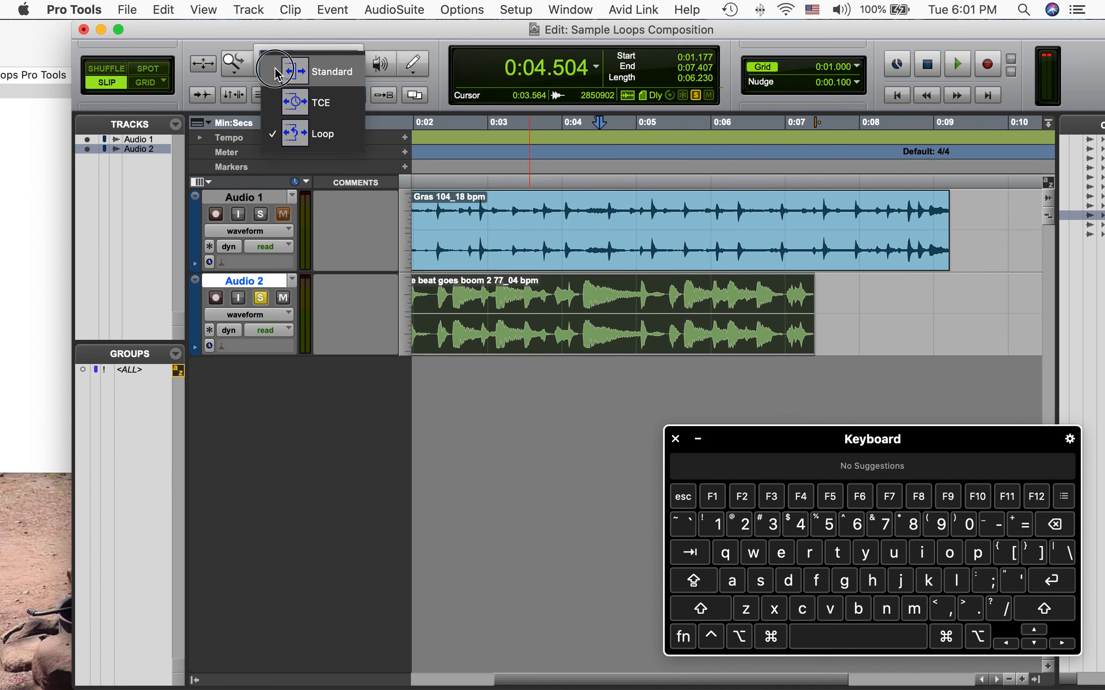
{"action": "left_click", "coordinate": [327, 105]}
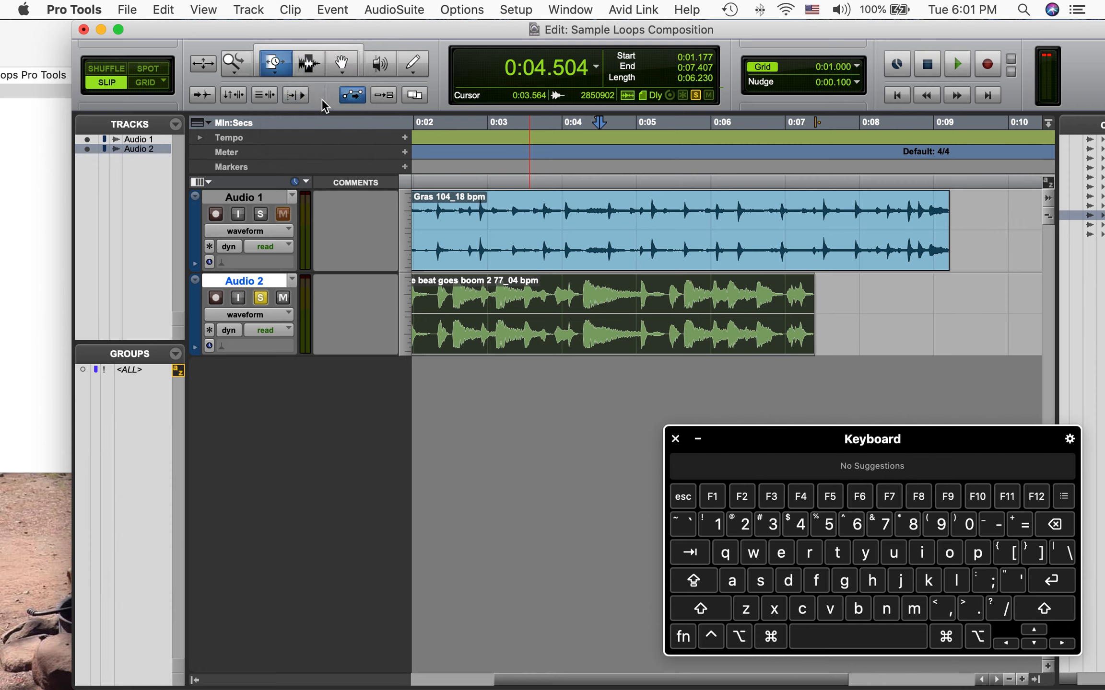
{"action": "left_click_drag", "start_coordinate": [947, 206], "coordinate": [814, 218]}
{"action": "scroll", "coordinate": [666, 262], "scroll_direction": "left", "scroll_amount": 5}
{"action": "scroll", "coordinate": [667, 263], "scroll_direction": "left", "scroll_amount": 3}
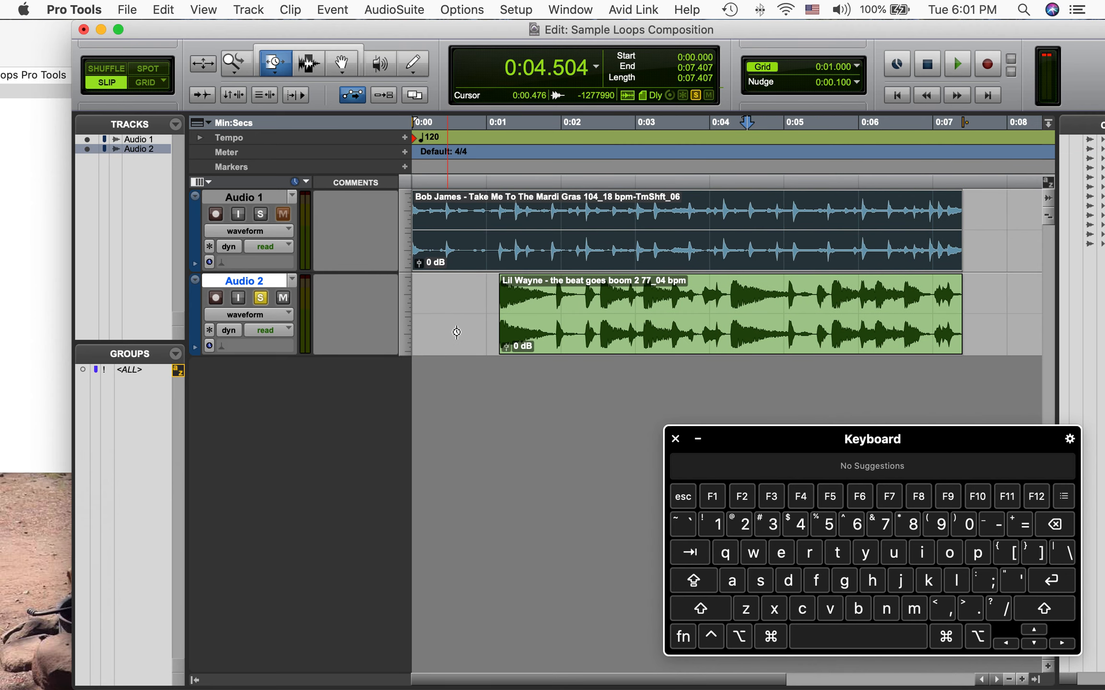
Play the arrangement from the session start, unsoloing Audio 2 to hear both loops together
{"action": "key", "text": "space"}
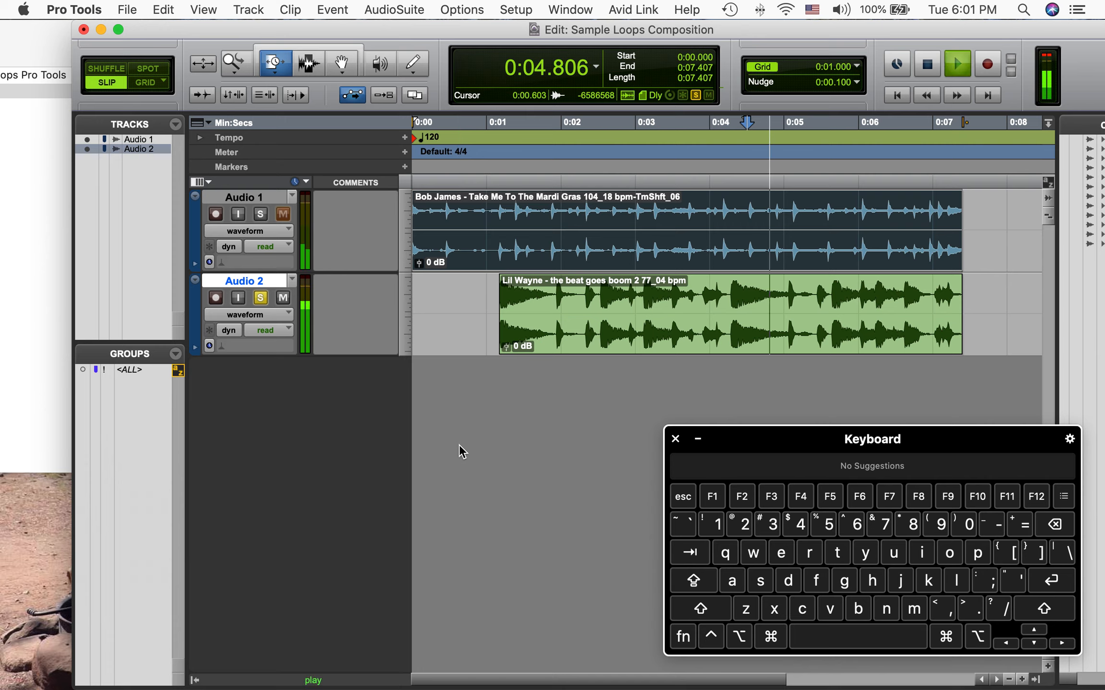
{"action": "key", "text": "space"}
{"action": "left_click", "coordinate": [309, 46]}
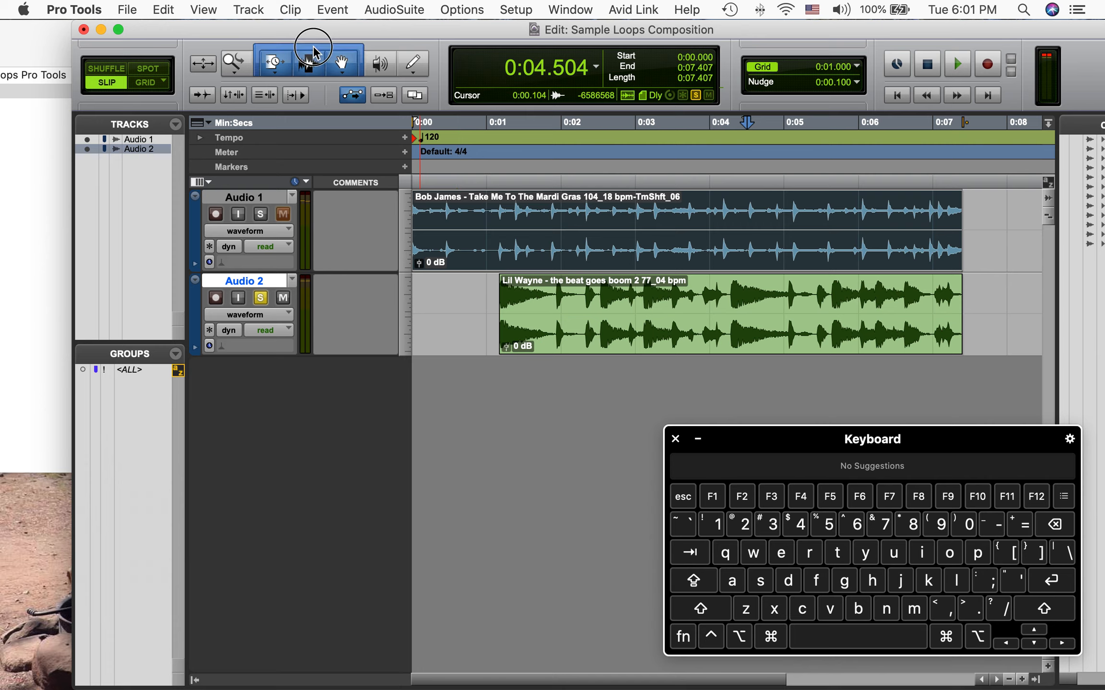
{"action": "left_click", "coordinate": [417, 123]}
{"action": "key", "text": "space"}
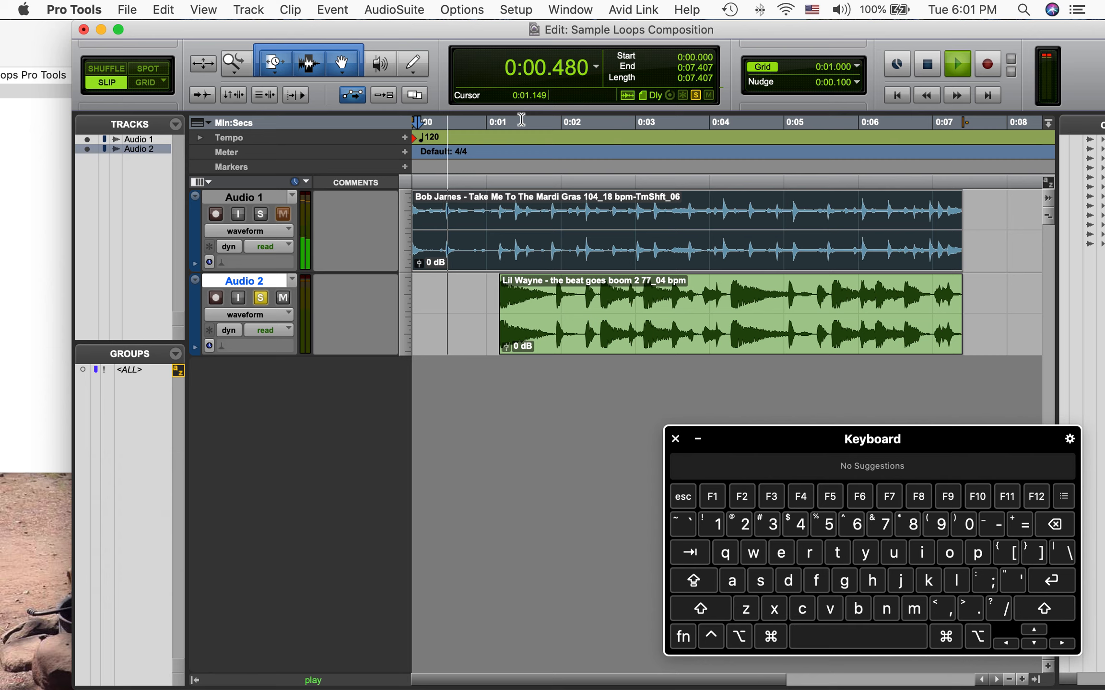
{"action": "key", "text": "space"}
{"action": "left_click", "coordinate": [260, 298]}
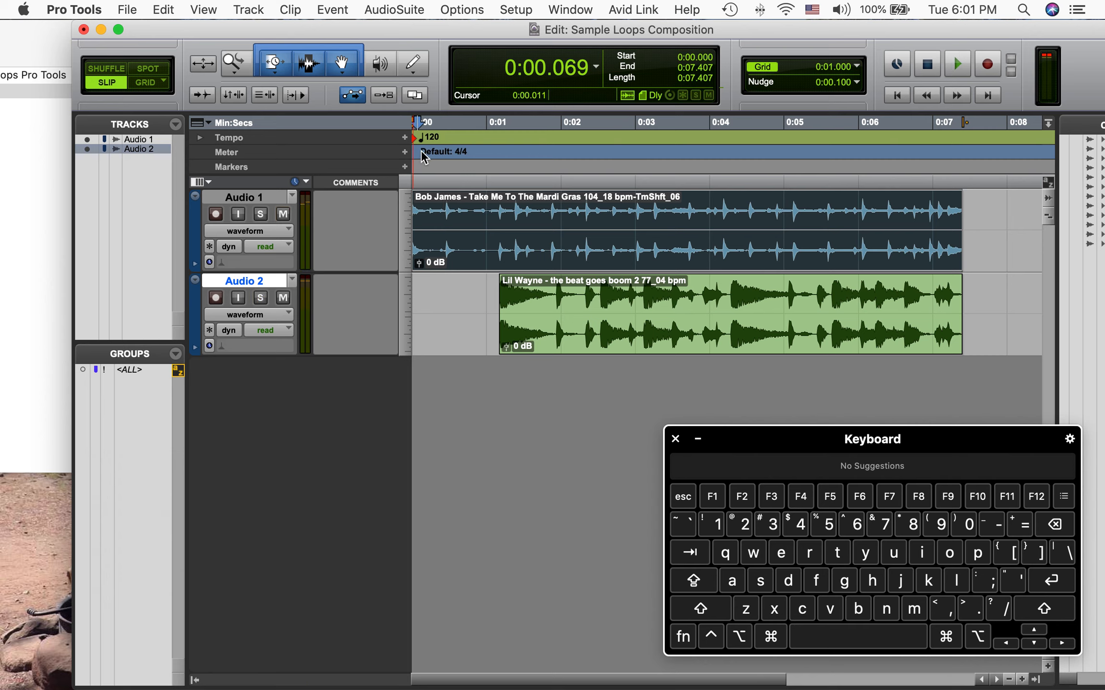
{"action": "key", "text": "space"}
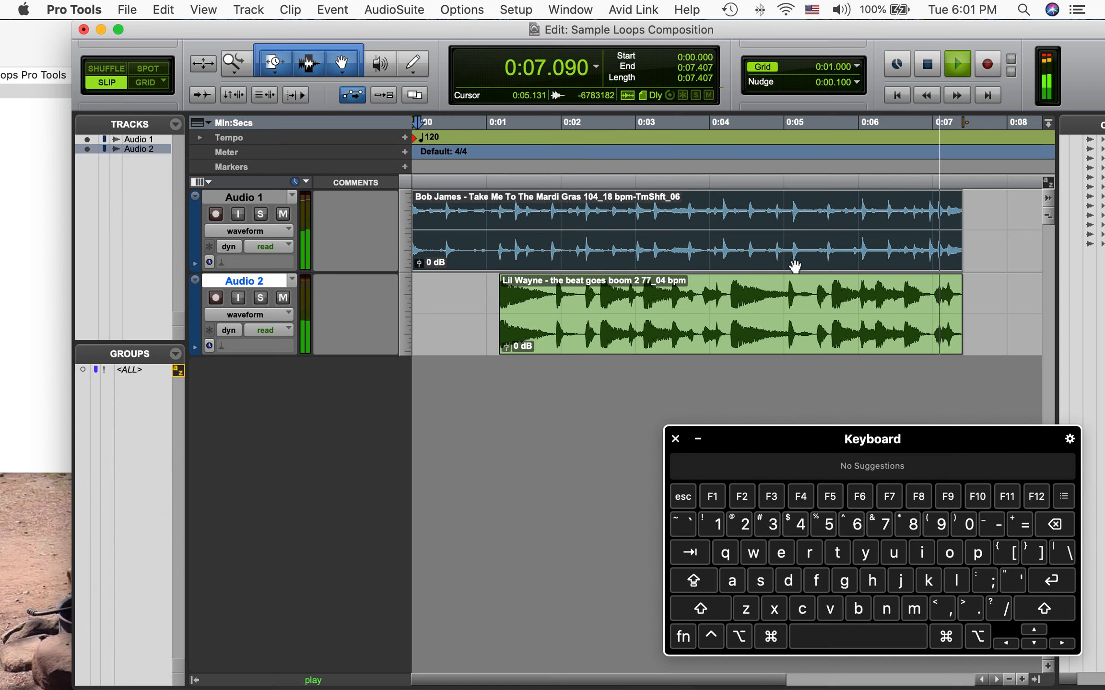
{"action": "key", "text": "space"}
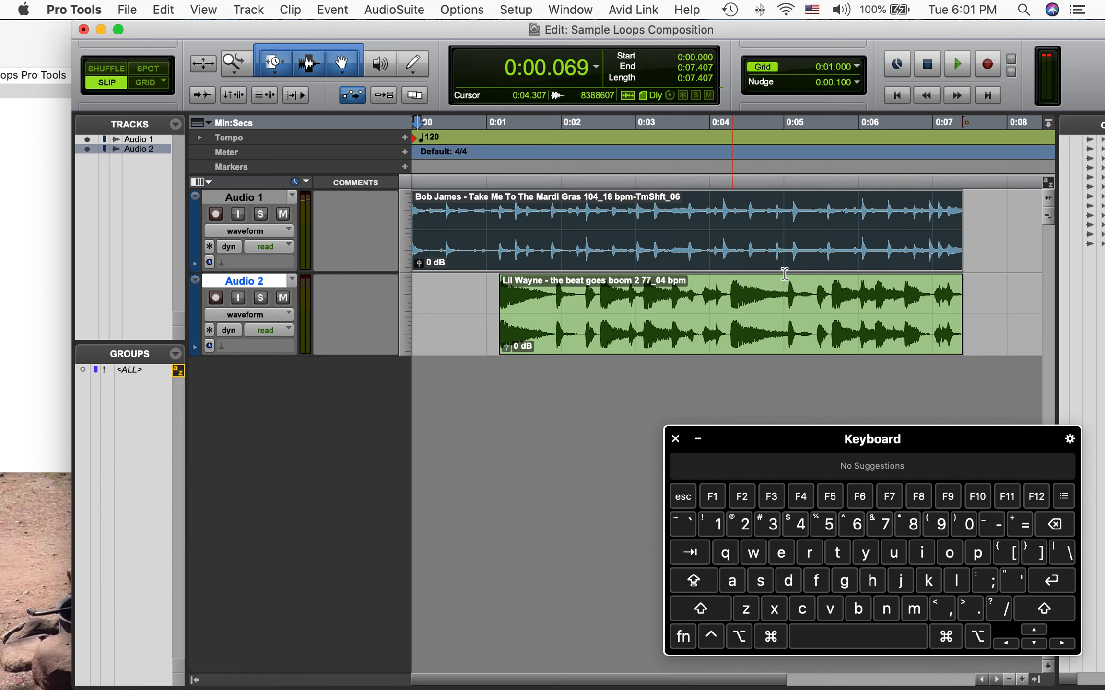
{"action": "scroll", "coordinate": [784, 274], "scroll_direction": "right", "scroll_amount": 5}
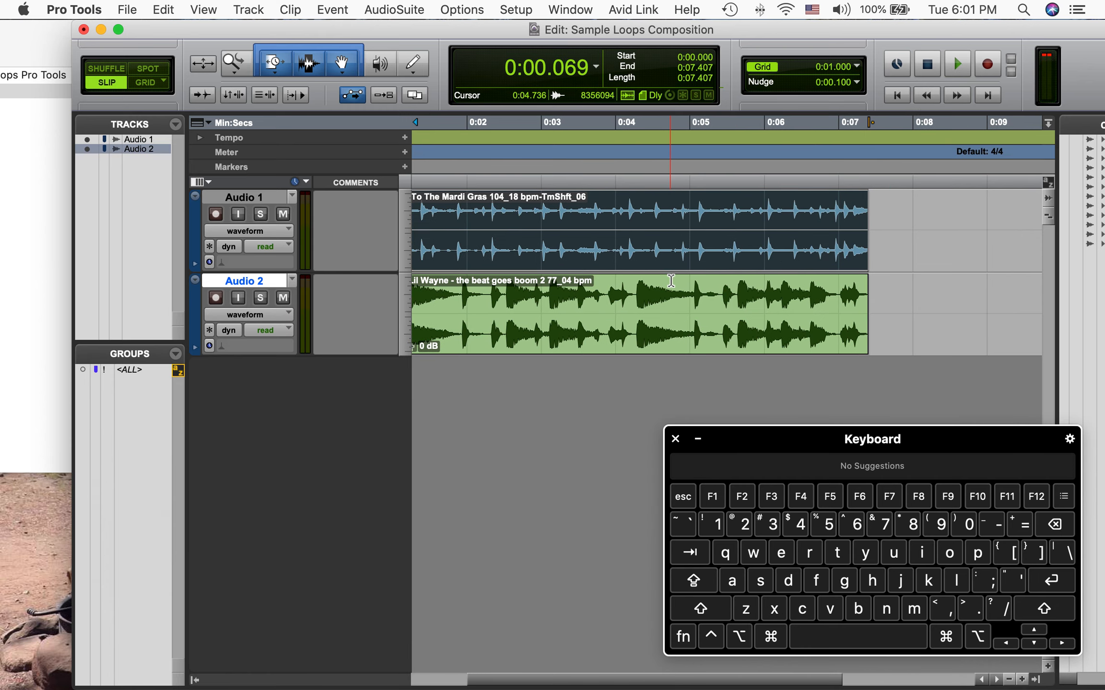
{"action": "scroll", "coordinate": [588, 278], "scroll_direction": "right", "scroll_amount": 4}
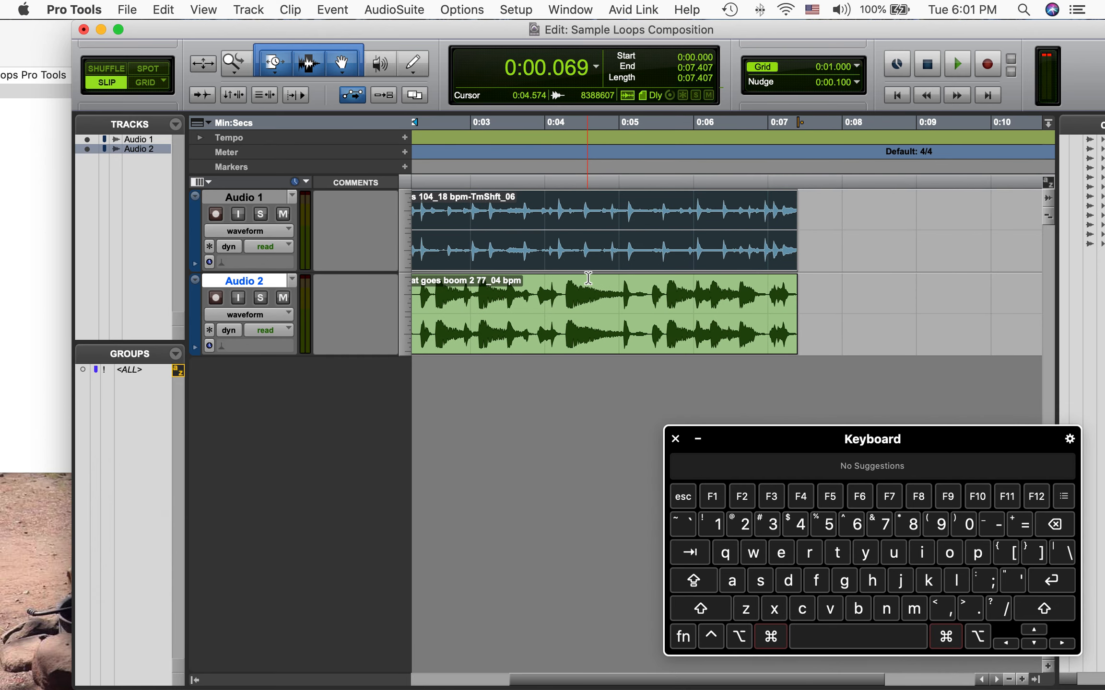
{"action": "key", "text": "super+z"}
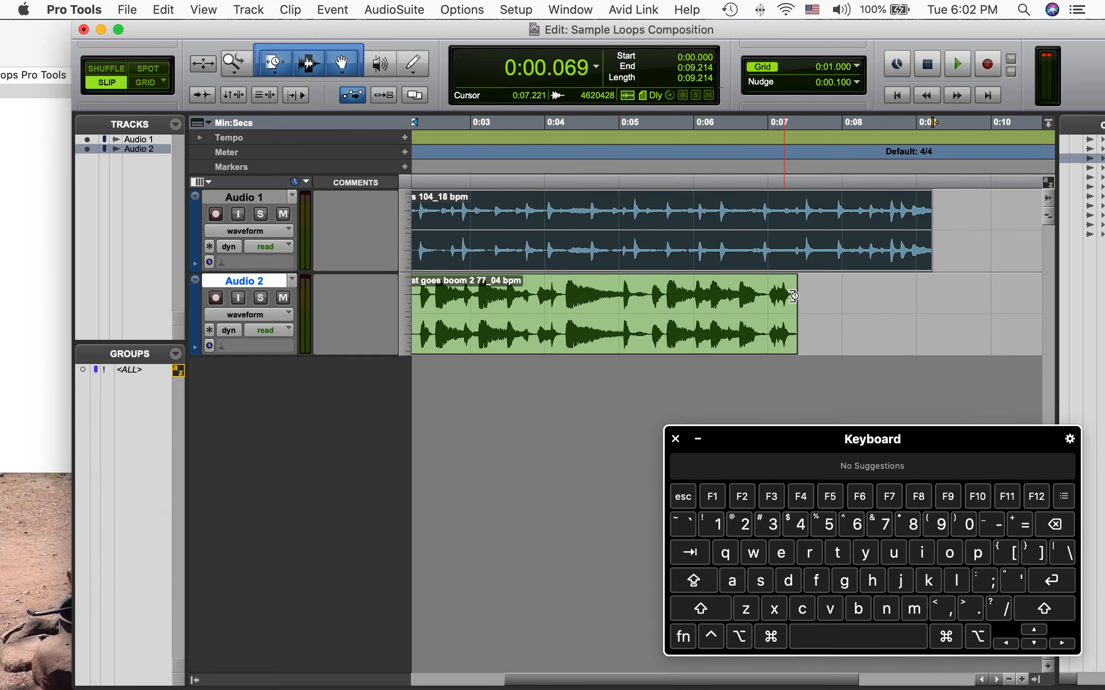
Move the Lil Wayne clip later so it starts about 1.7 seconds
{"action": "left_click", "coordinate": [750, 341]}
{"action": "left_click_drag", "start_coordinate": [750, 341], "coordinate": [791, 327]}
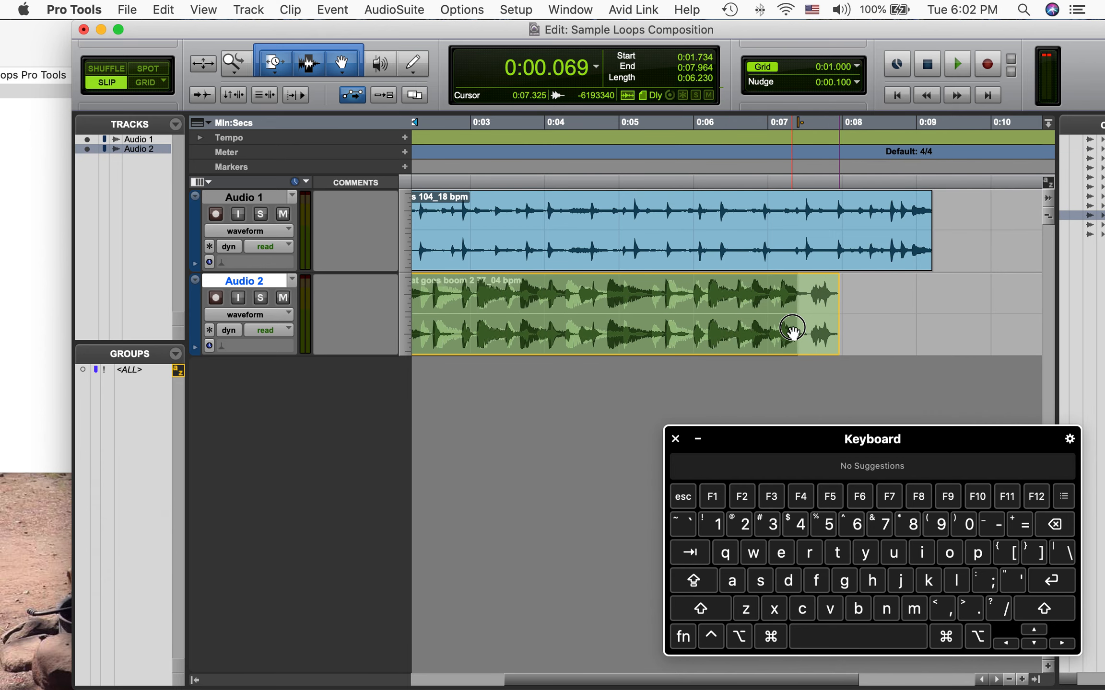
{"action": "scroll", "coordinate": [823, 274], "scroll_direction": "left", "scroll_amount": 3}
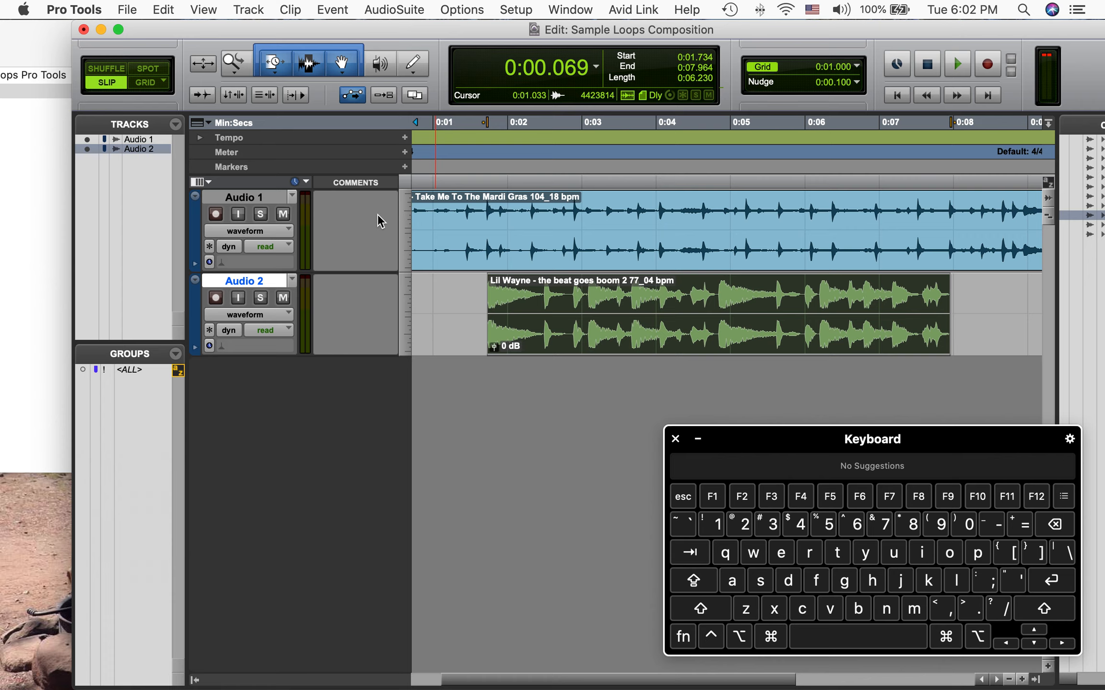
Time-stretch the Bob James clip with the TCE Trim tool so it ends about 11.9 seconds
{"action": "left_click", "coordinate": [277, 72]}
{"action": "left_click", "coordinate": [318, 101]}
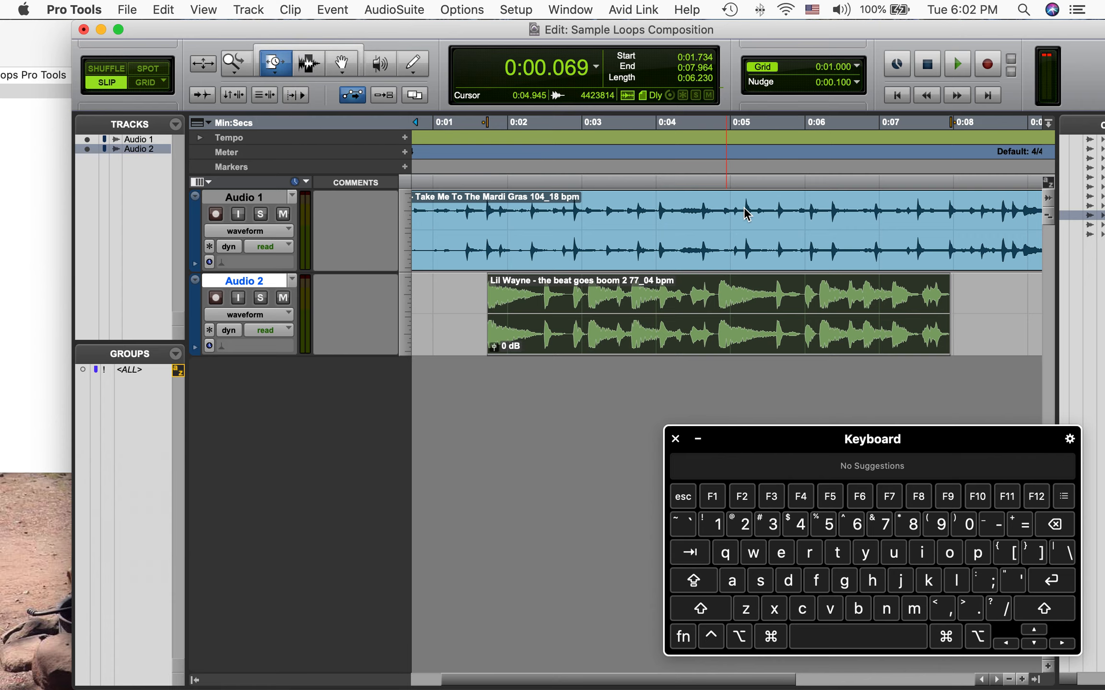
{"action": "scroll", "coordinate": [744, 208], "scroll_direction": "right", "scroll_amount": 6}
{"action": "left_click_drag", "start_coordinate": [726, 220], "coordinate": [930, 226]}
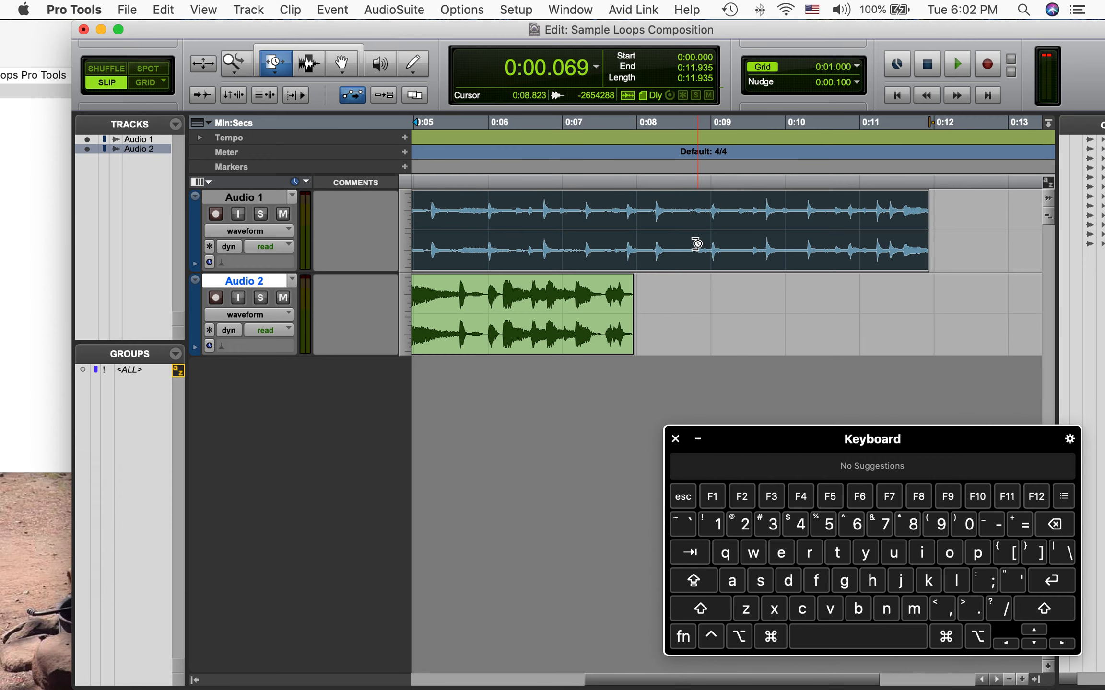
{"action": "scroll", "coordinate": [557, 261], "scroll_direction": "left", "scroll_amount": 10}
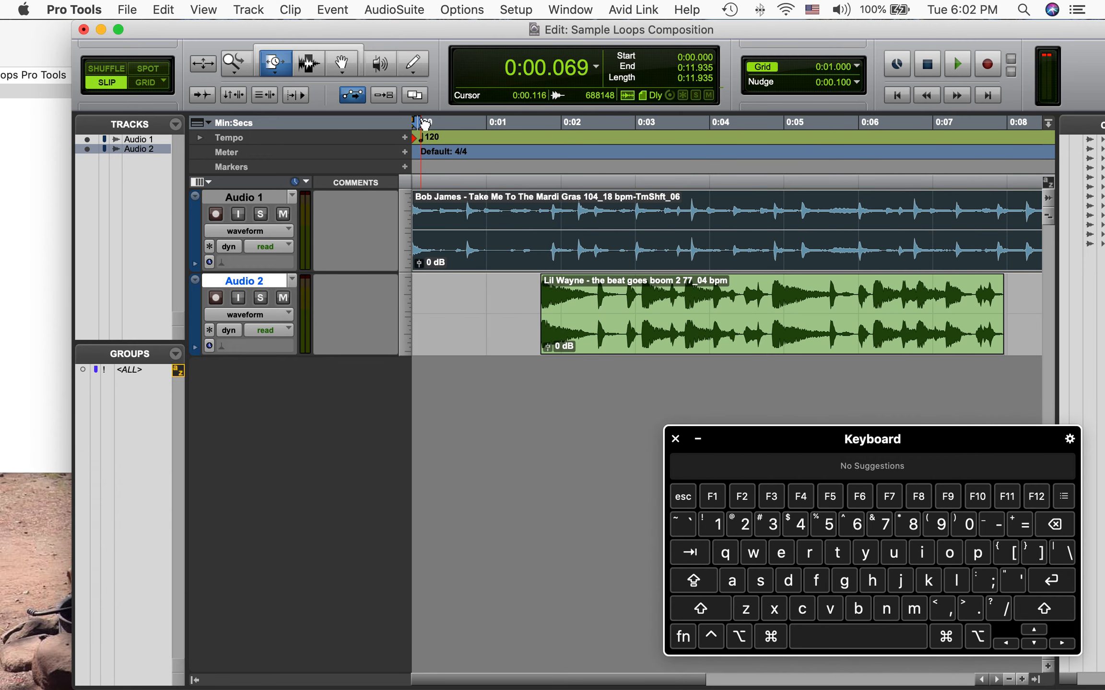
Play back the arrangement from the start with the stretched Bob James loop
{"action": "left_click", "coordinate": [325, 46]}
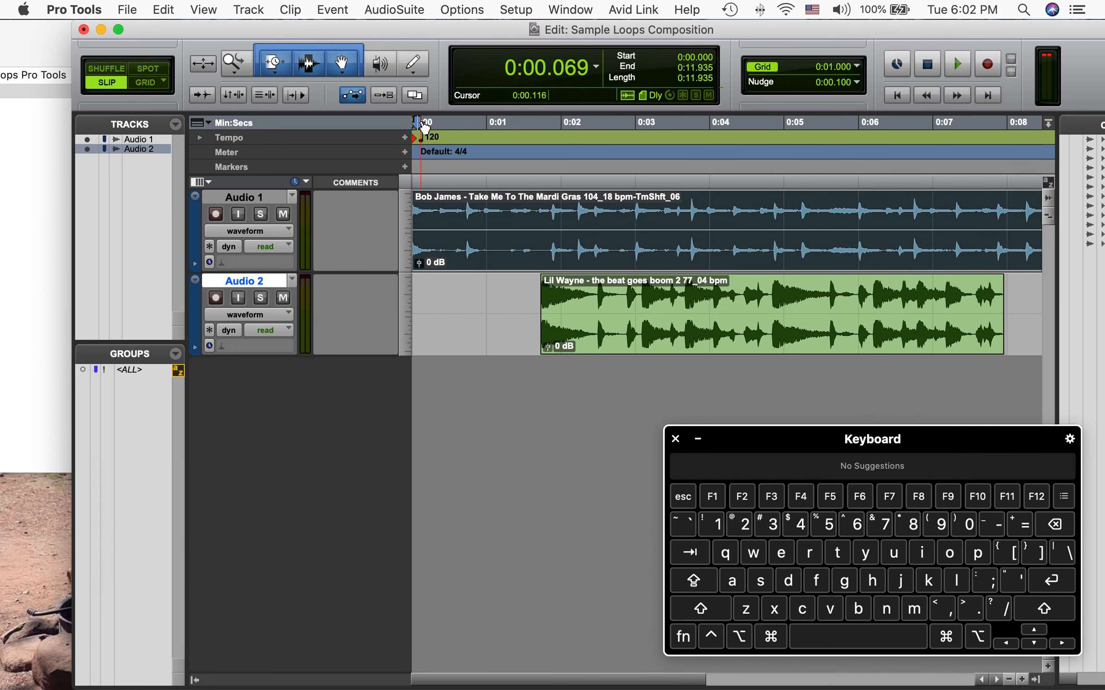
{"action": "key", "text": "space"}
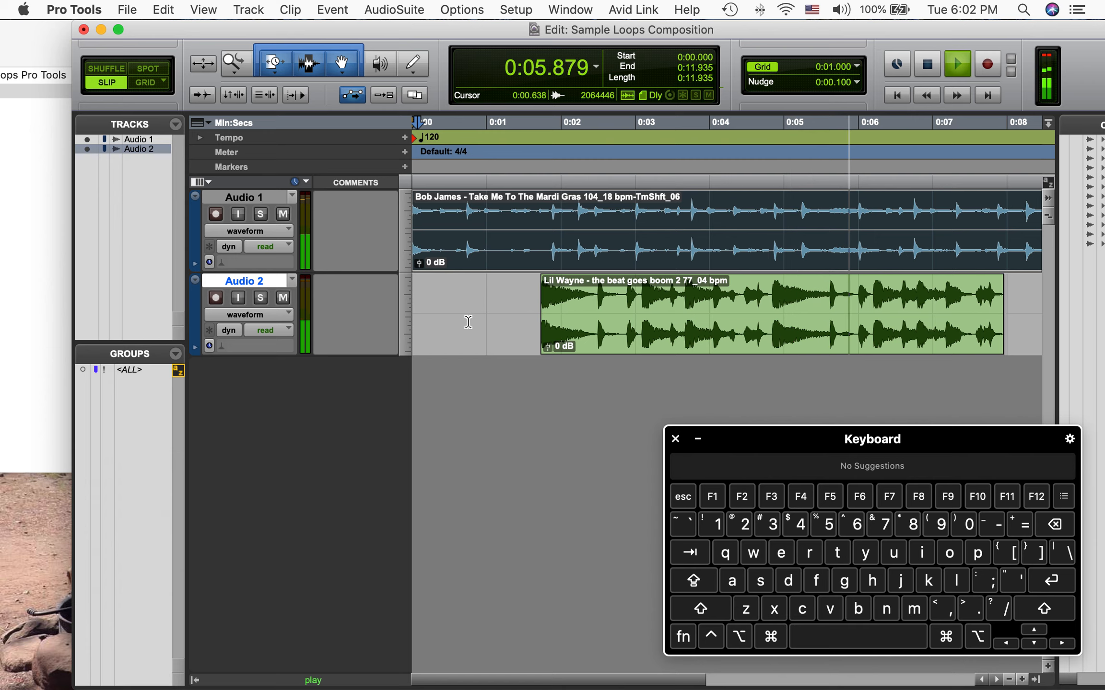
{"action": "key", "text": "space"}
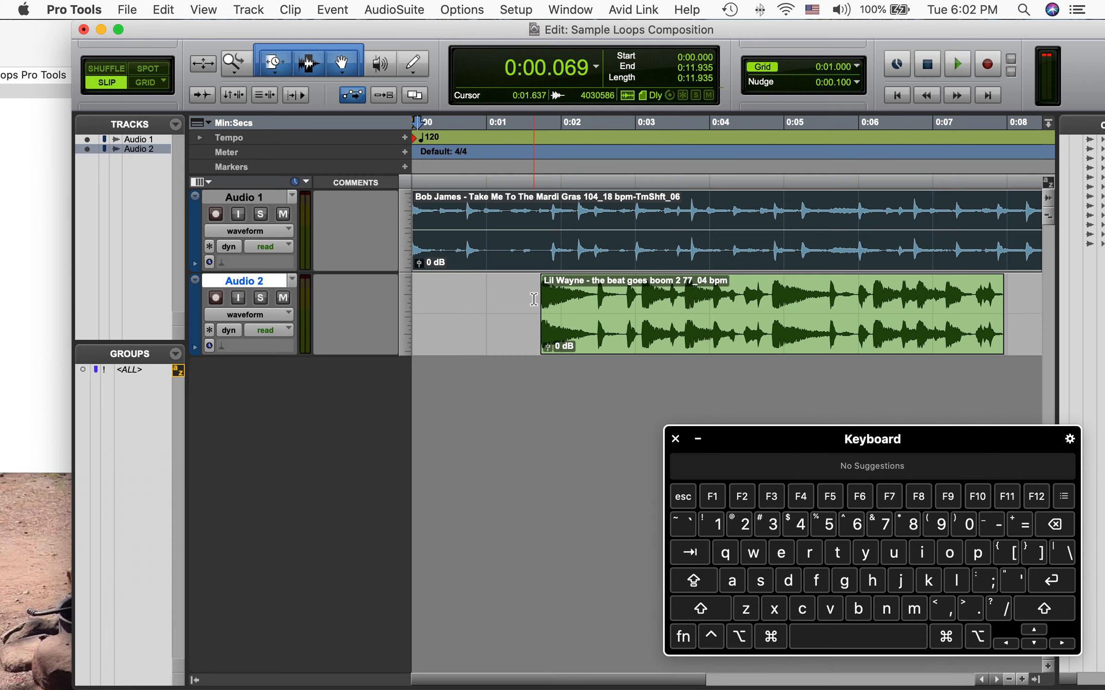
{"action": "left_click", "coordinate": [465, 312]}
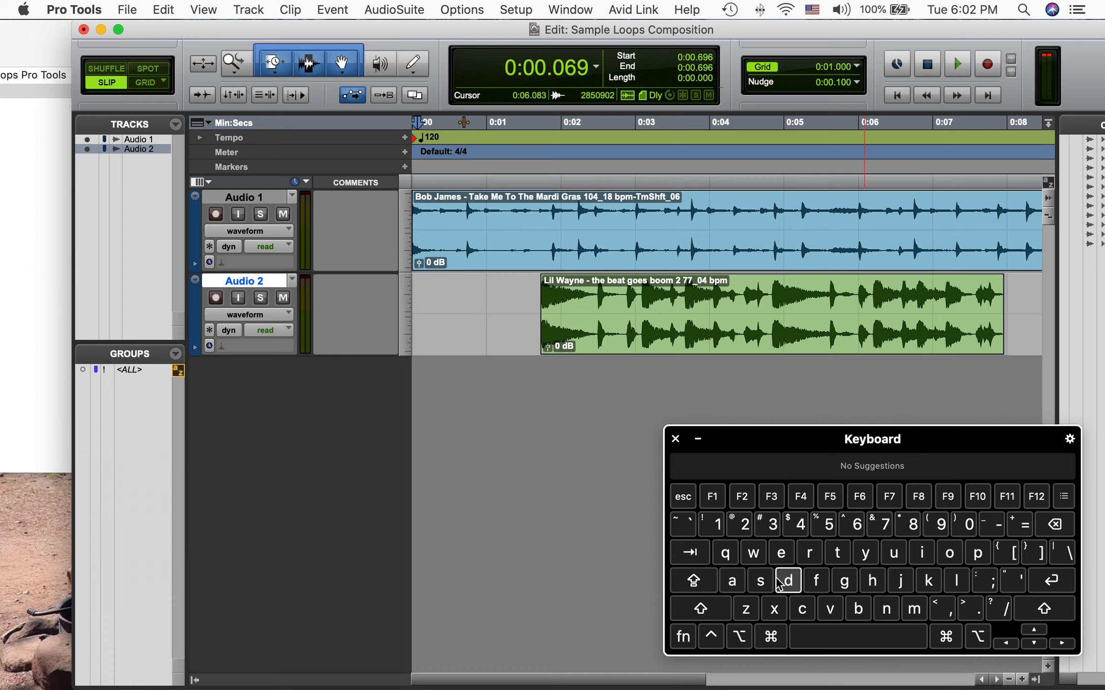
Switch to the Mix window
{"action": "left_click", "coordinate": [771, 637]}
{"action": "left_click", "coordinate": [1018, 527]}
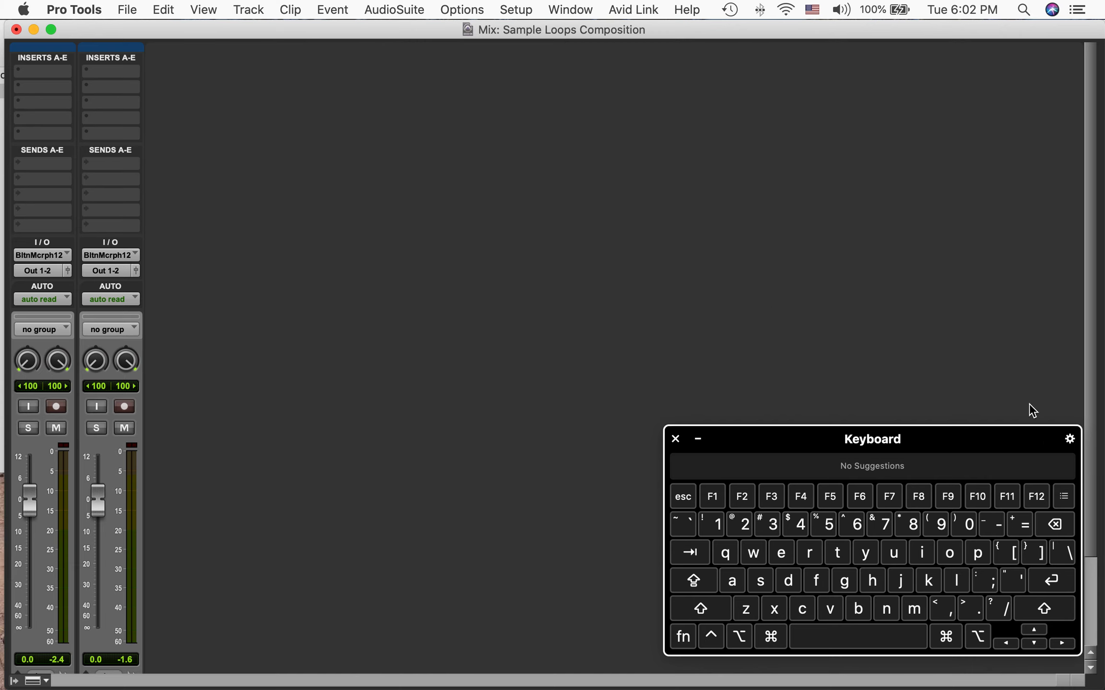
{"action": "left_click", "coordinate": [770, 637]}
{"action": "left_click", "coordinate": [1019, 526]}
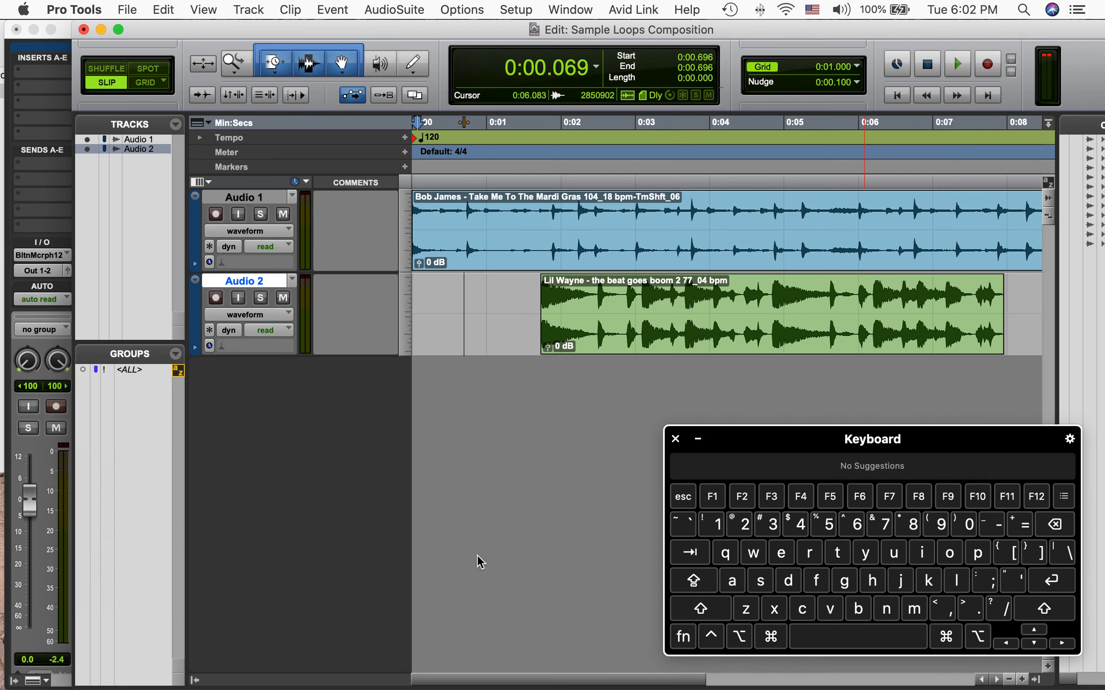
{"action": "left_click", "coordinate": [571, 10]}
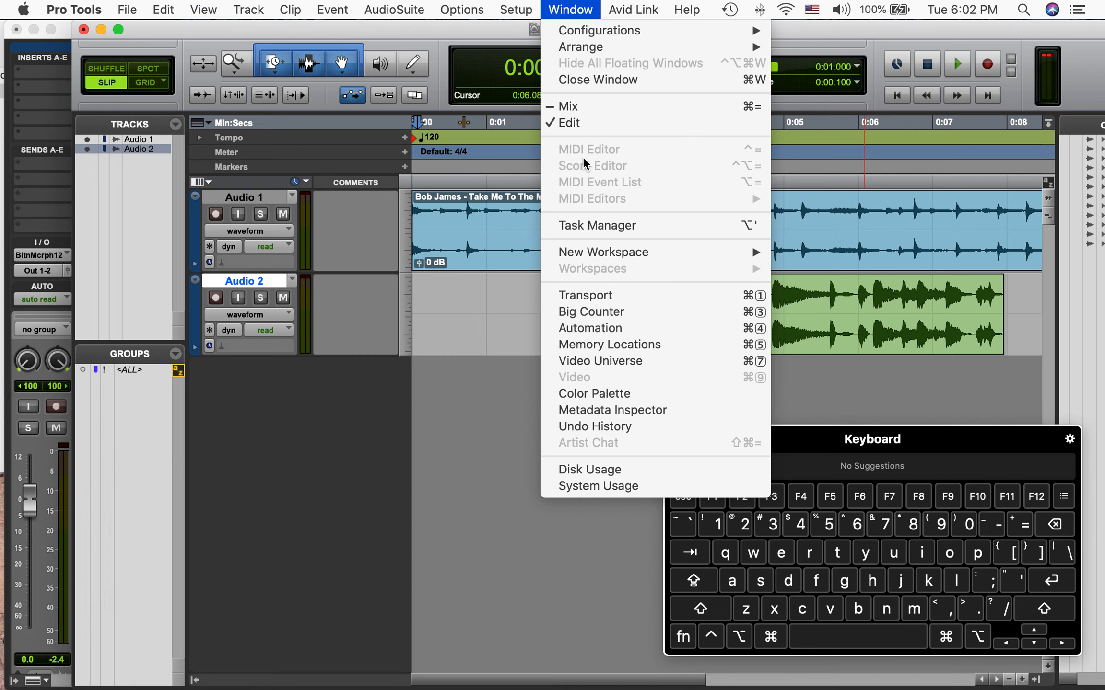
{"action": "left_click", "coordinate": [427, 550]}
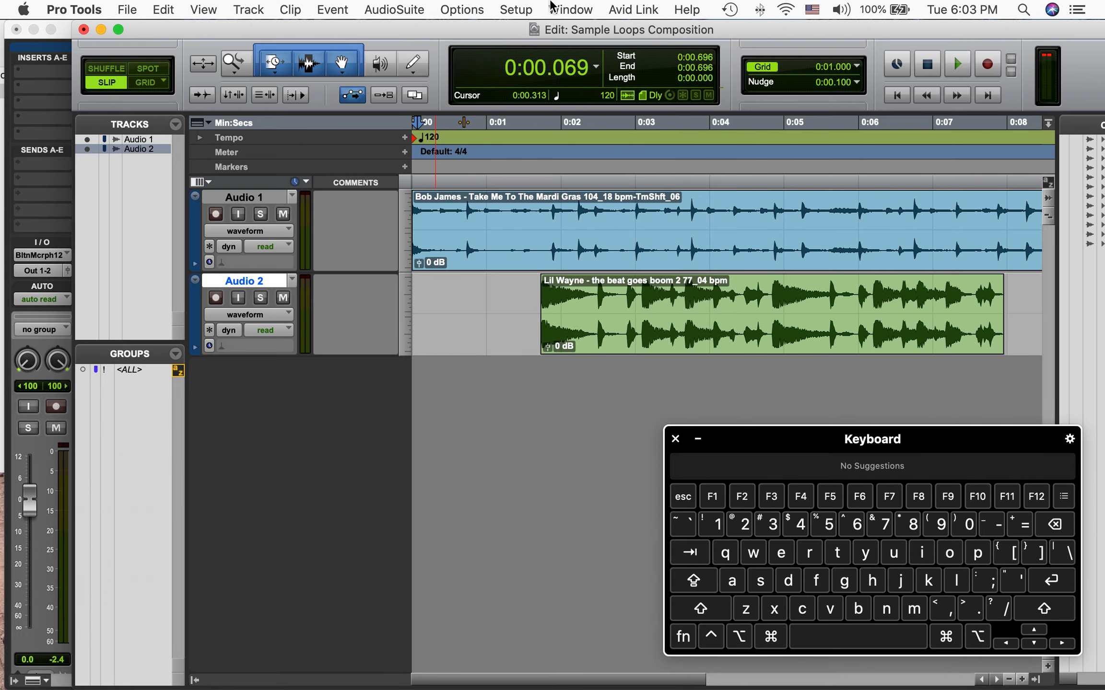
{"action": "left_click", "coordinate": [570, 8]}
{"action": "left_click", "coordinate": [572, 107]}
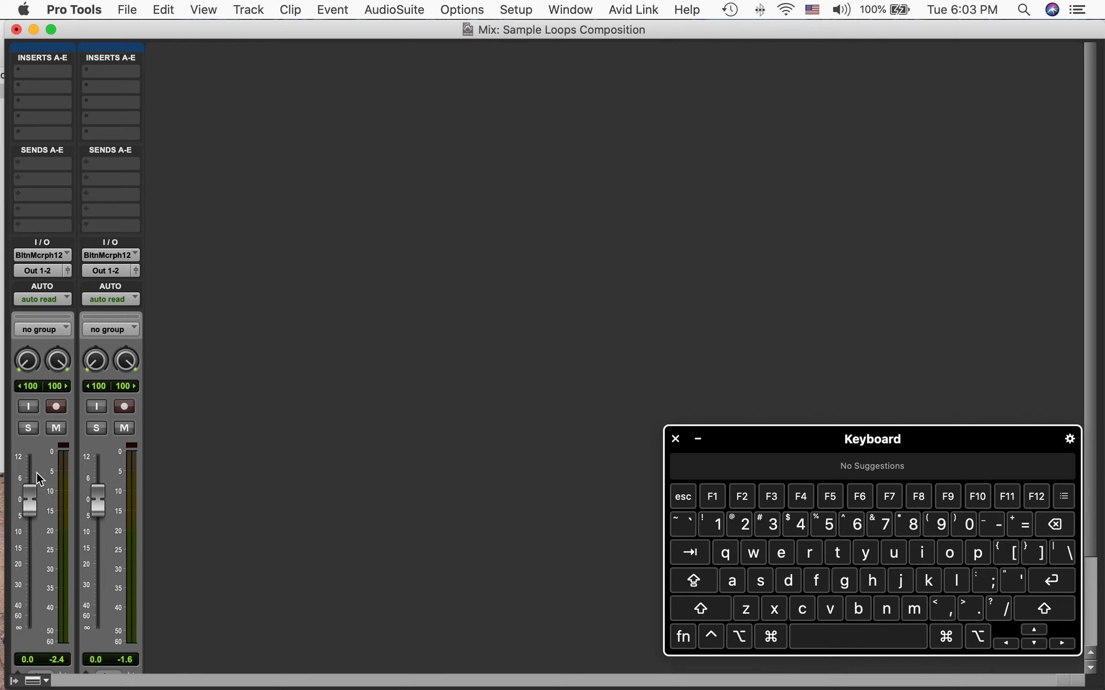
Recall the Avid Delay preset Metal Slap into the first insert slot of the Audio 1 track
{"action": "scroll", "coordinate": [37, 475], "scroll_direction": "down", "scroll_amount": 5}
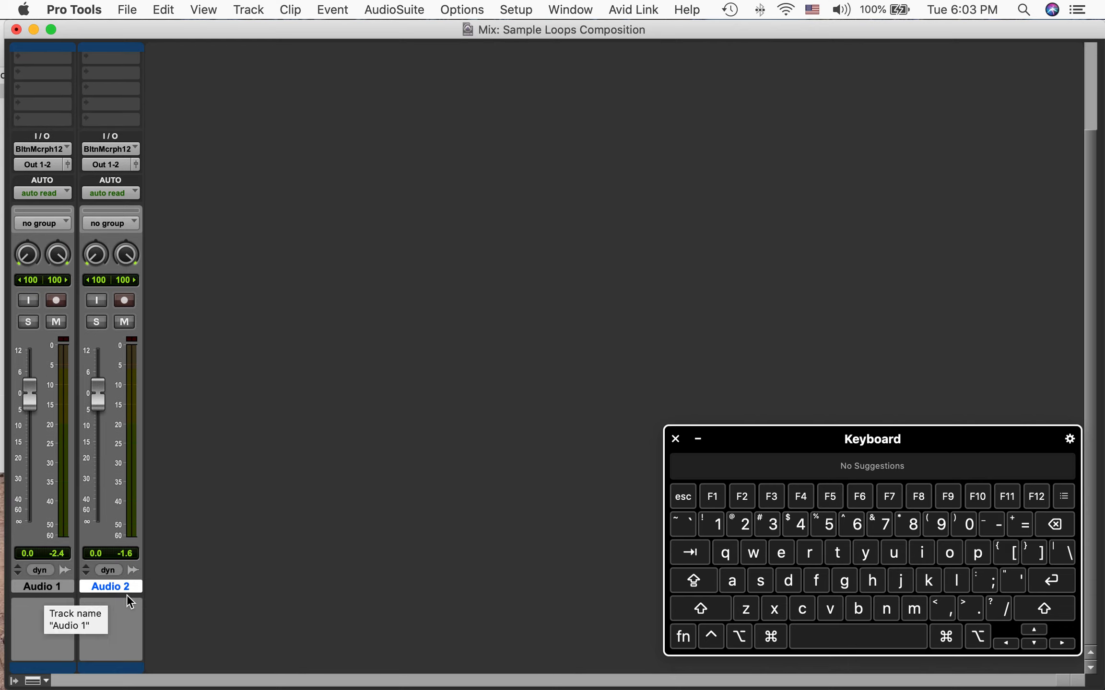
{"action": "left_click", "coordinate": [41, 589]}
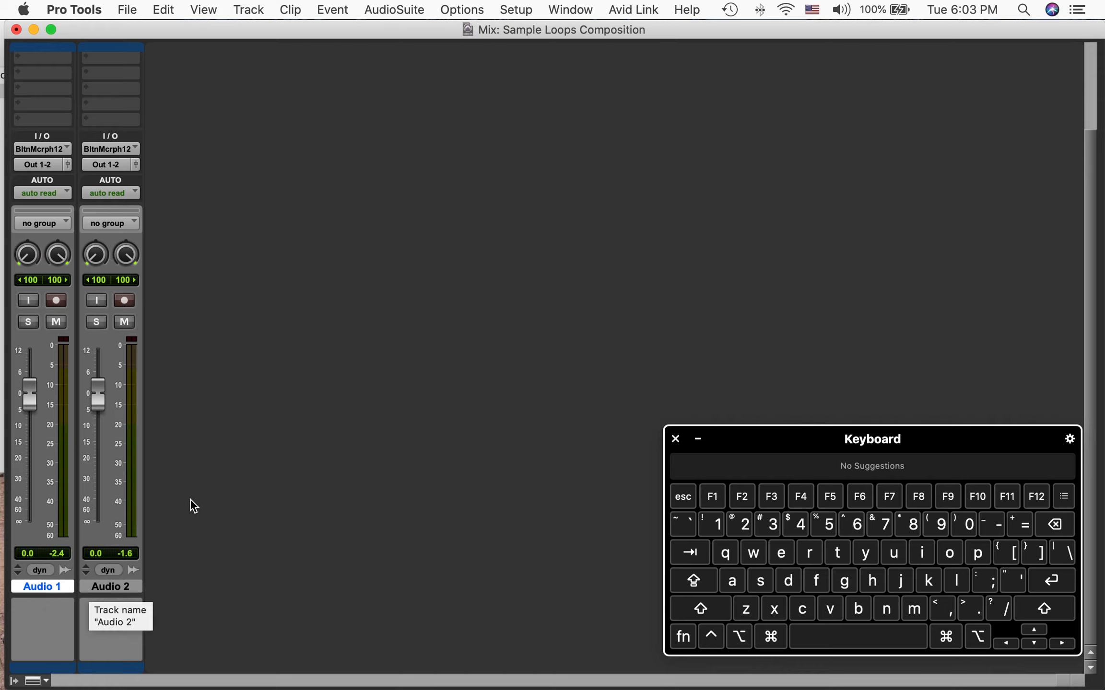
{"action": "scroll", "coordinate": [190, 499], "scroll_direction": "up", "scroll_amount": 3}
{"action": "scroll", "coordinate": [190, 498], "scroll_direction": "up", "scroll_amount": 4}
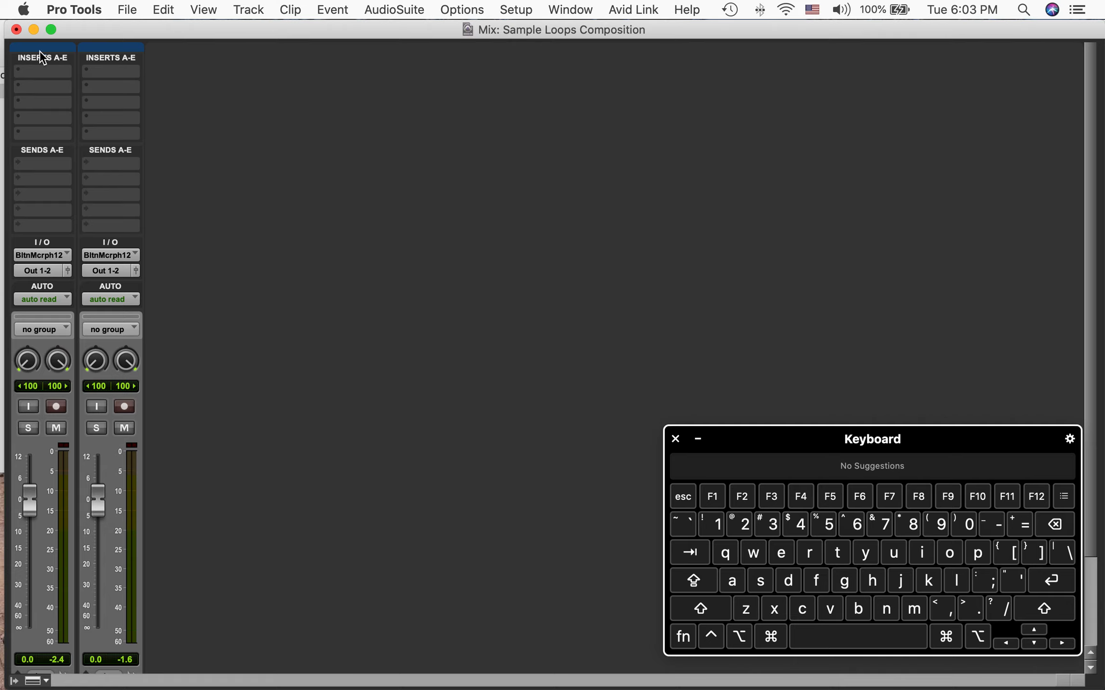
{"action": "left_click", "coordinate": [35, 70]}
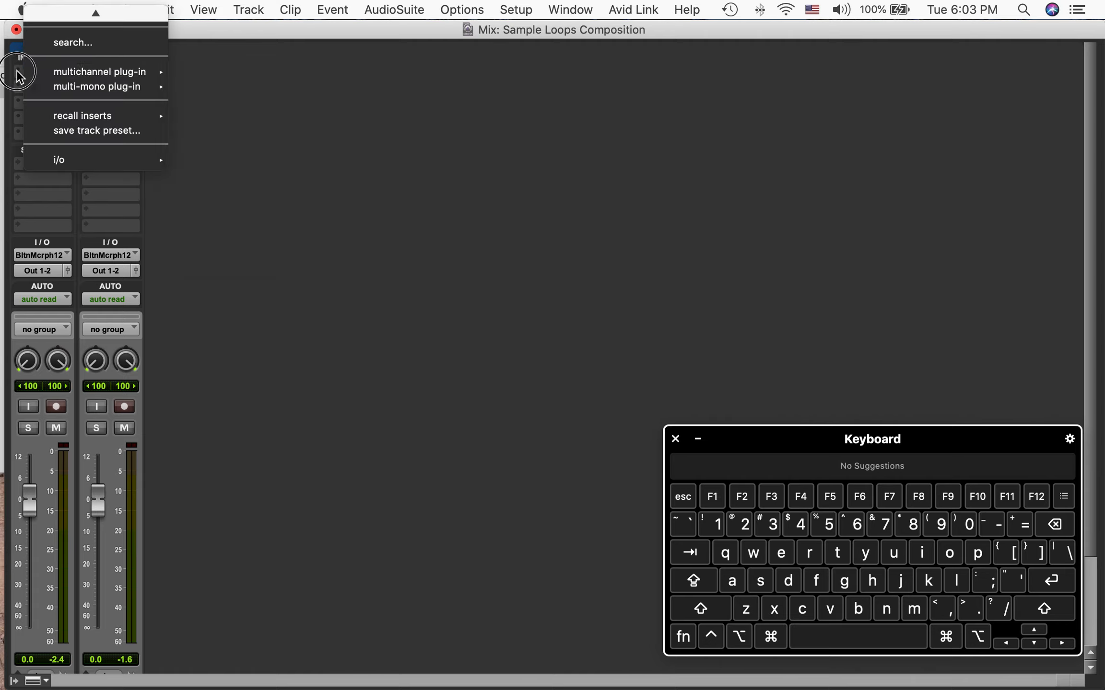
{"action": "left_click", "coordinate": [308, 297]}
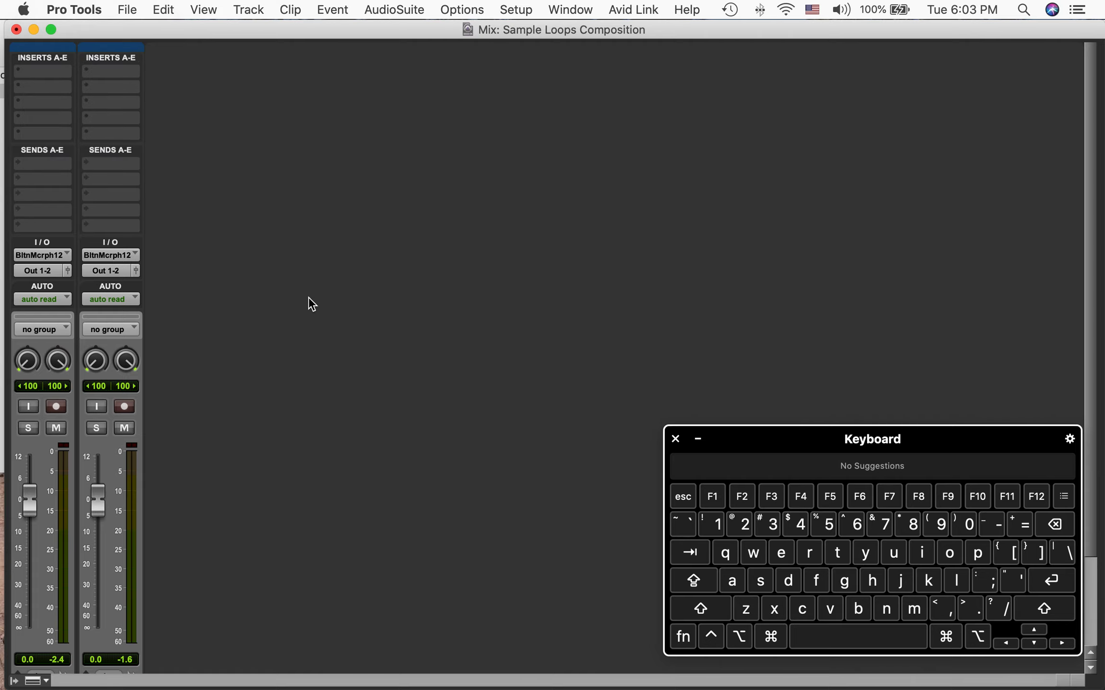
{"action": "left_click", "coordinate": [37, 72]}
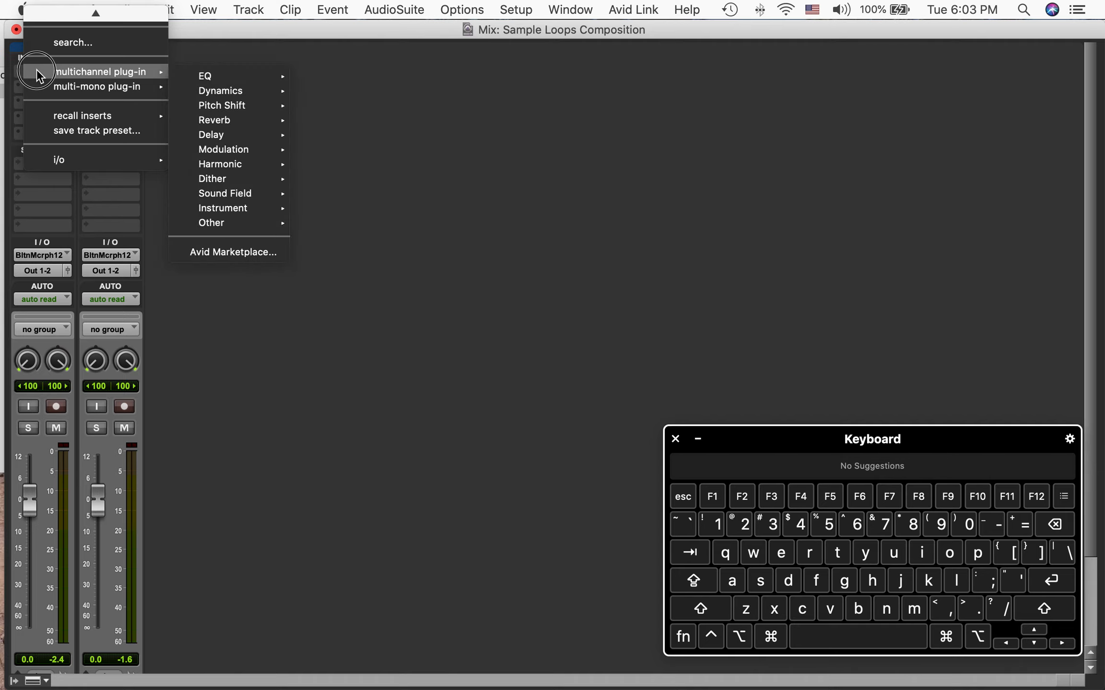
{"action": "mouse_move", "coordinate": [55, 118]}
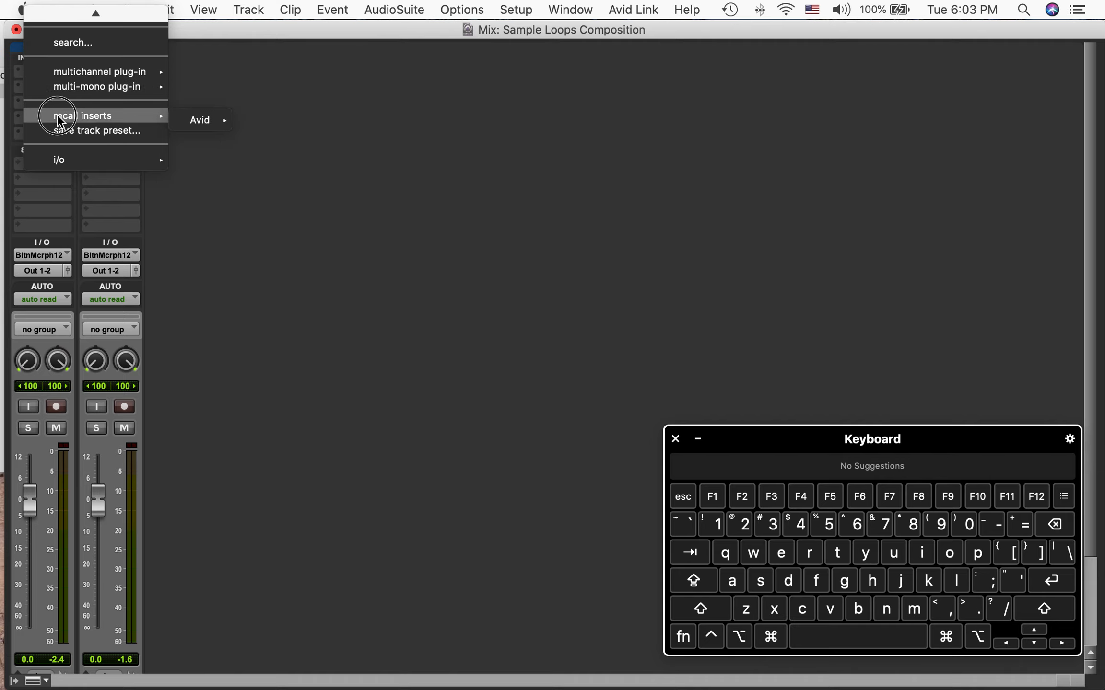
{"action": "left_click", "coordinate": [18, 72]}
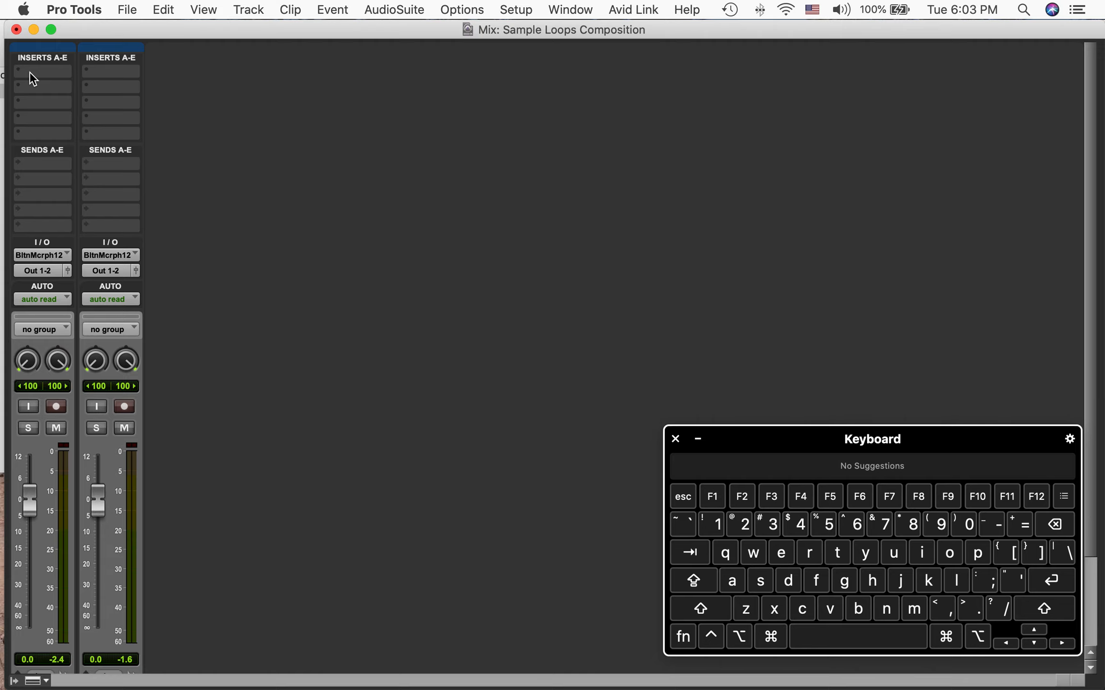
{"action": "left_click", "coordinate": [29, 72]}
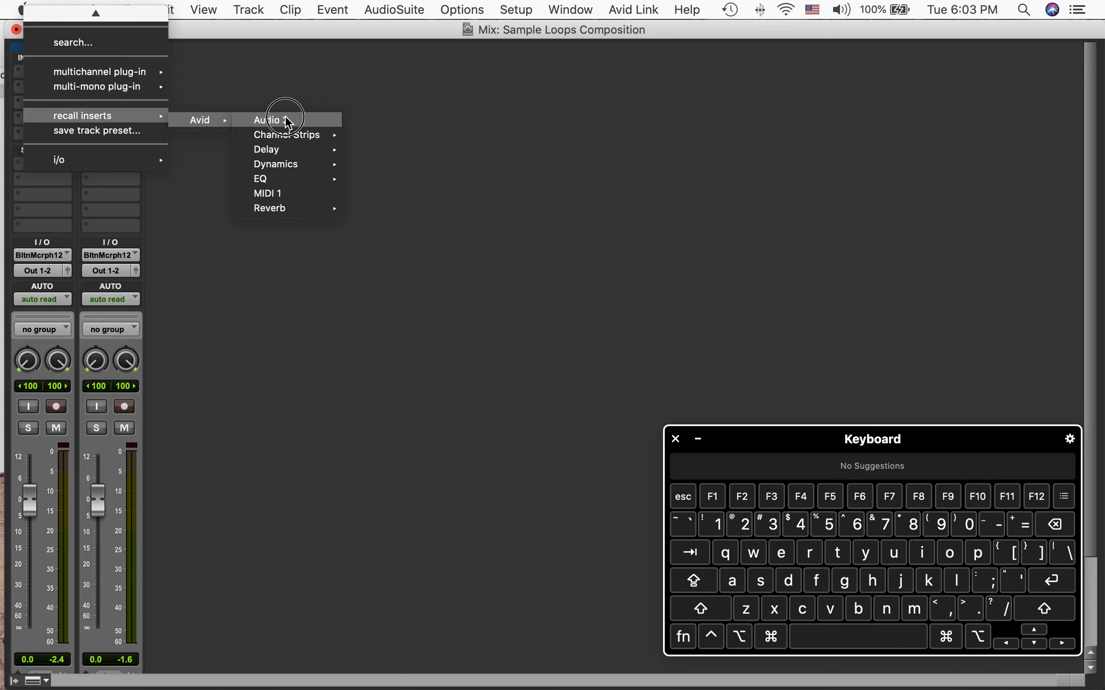
{"action": "mouse_move", "coordinate": [281, 172]}
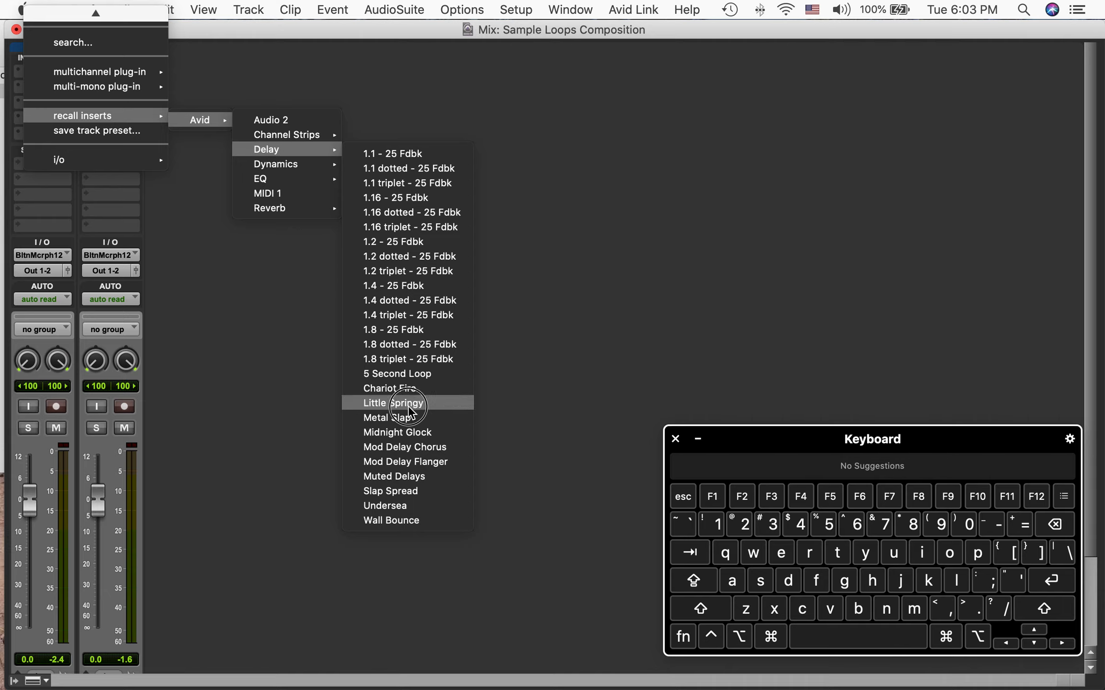
{"action": "left_click", "coordinate": [399, 418]}
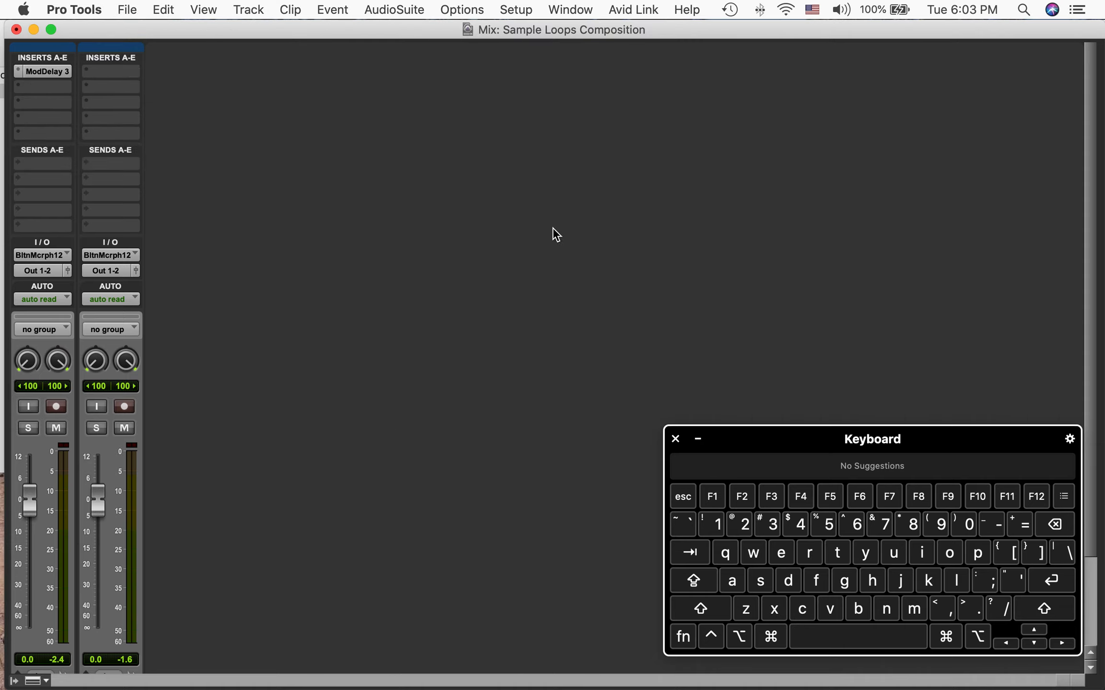
Return to the Edit window, solo Audio 1 and play back the delayed Bob James loop
{"action": "left_click", "coordinate": [771, 636]}
{"action": "left_click", "coordinate": [1024, 525]}
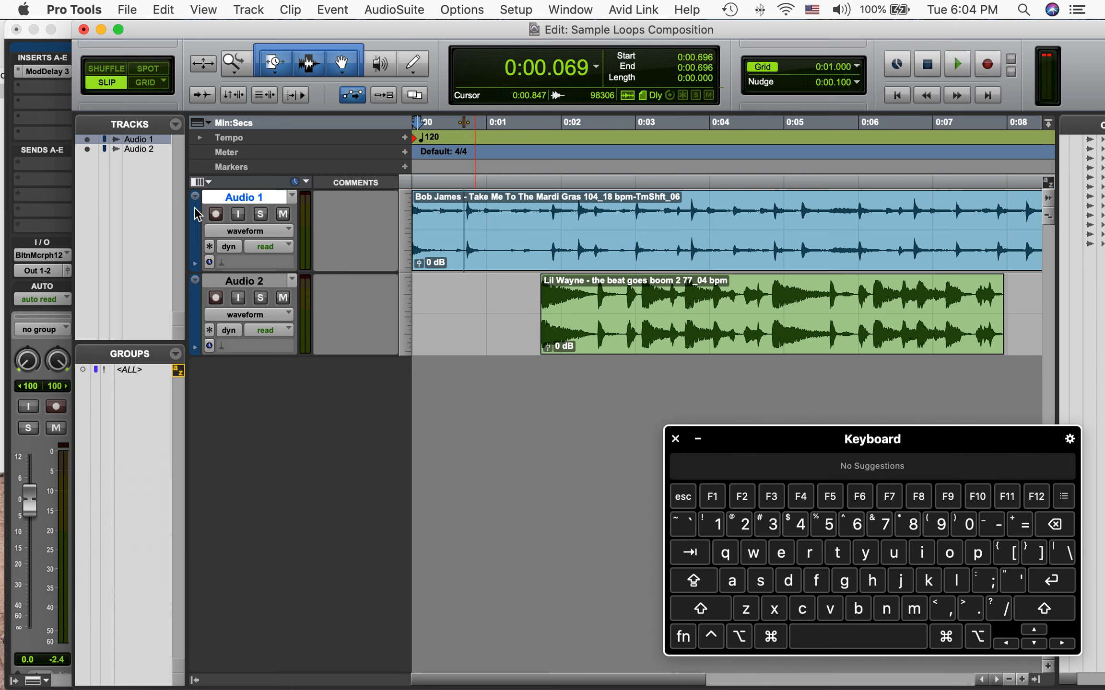
{"action": "left_click", "coordinate": [261, 216]}
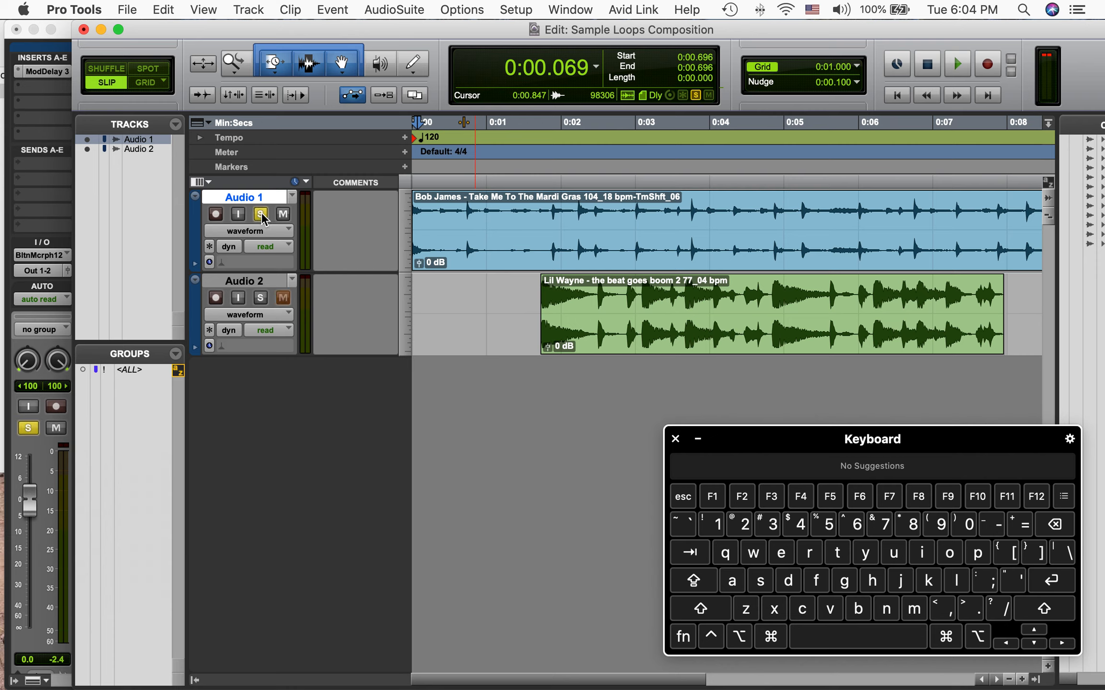
{"action": "key", "text": "space"}
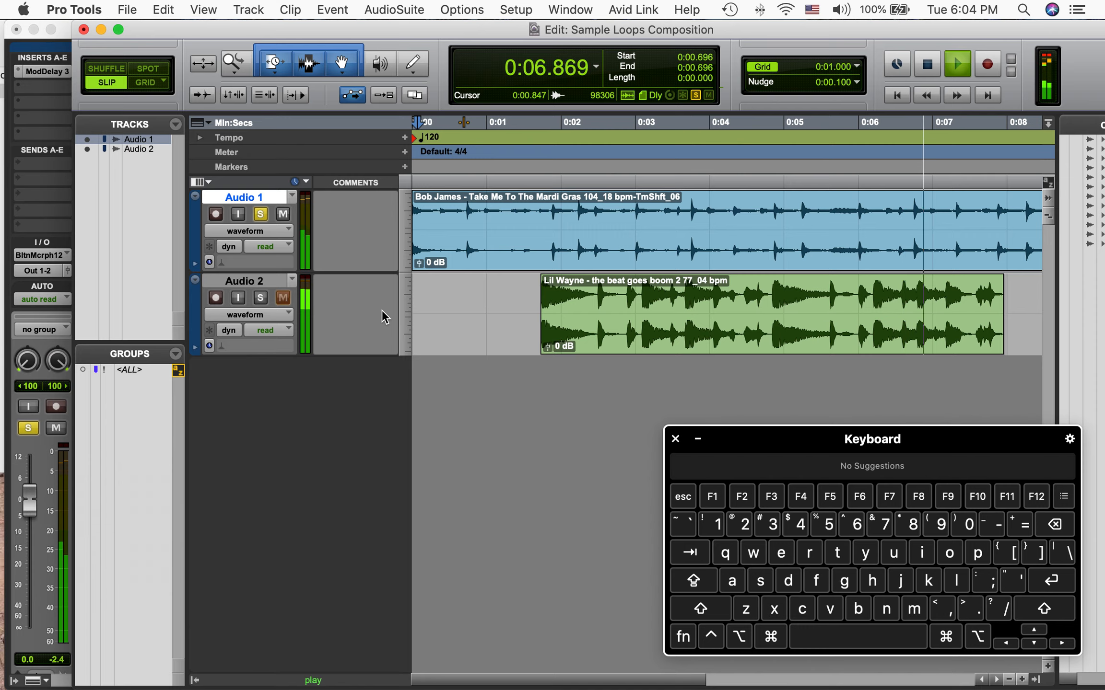
{"action": "key", "text": "space"}
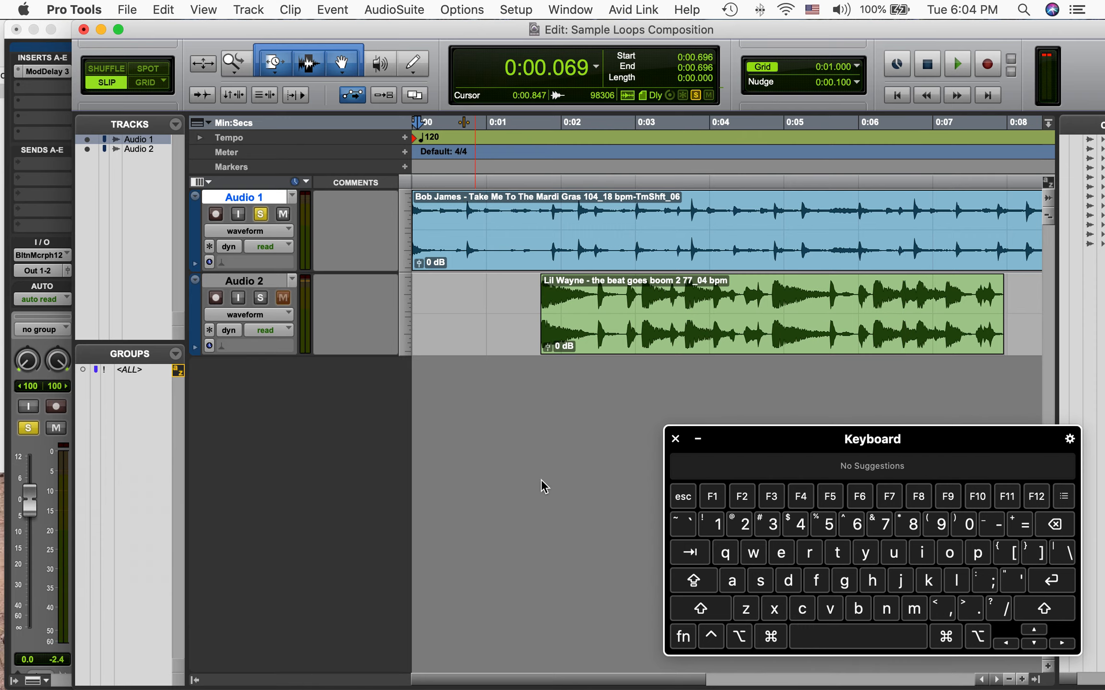
Recall the Avid Channel Strips preset Bass Amp into the second insert slot of Audio 1
{"action": "left_click", "coordinate": [32, 110]}
{"action": "left_click", "coordinate": [32, 110]}
{"action": "left_click", "coordinate": [316, 428]}
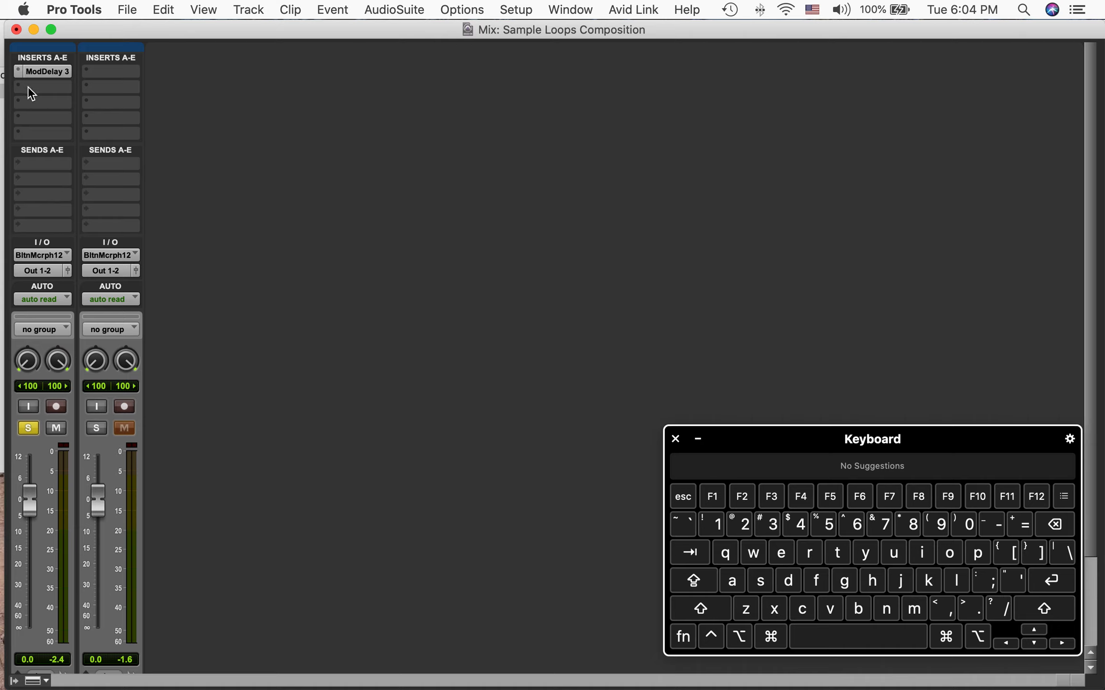
{"action": "left_click", "coordinate": [28, 87]}
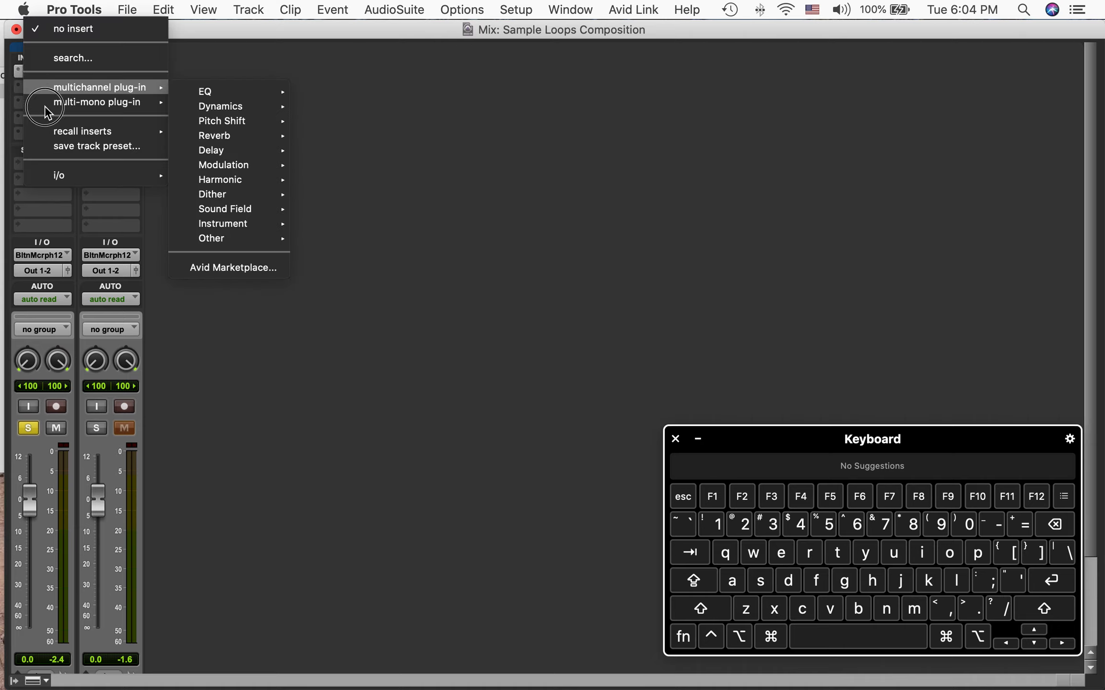
{"action": "left_click", "coordinate": [62, 131]}
{"action": "mouse_move", "coordinate": [193, 136]}
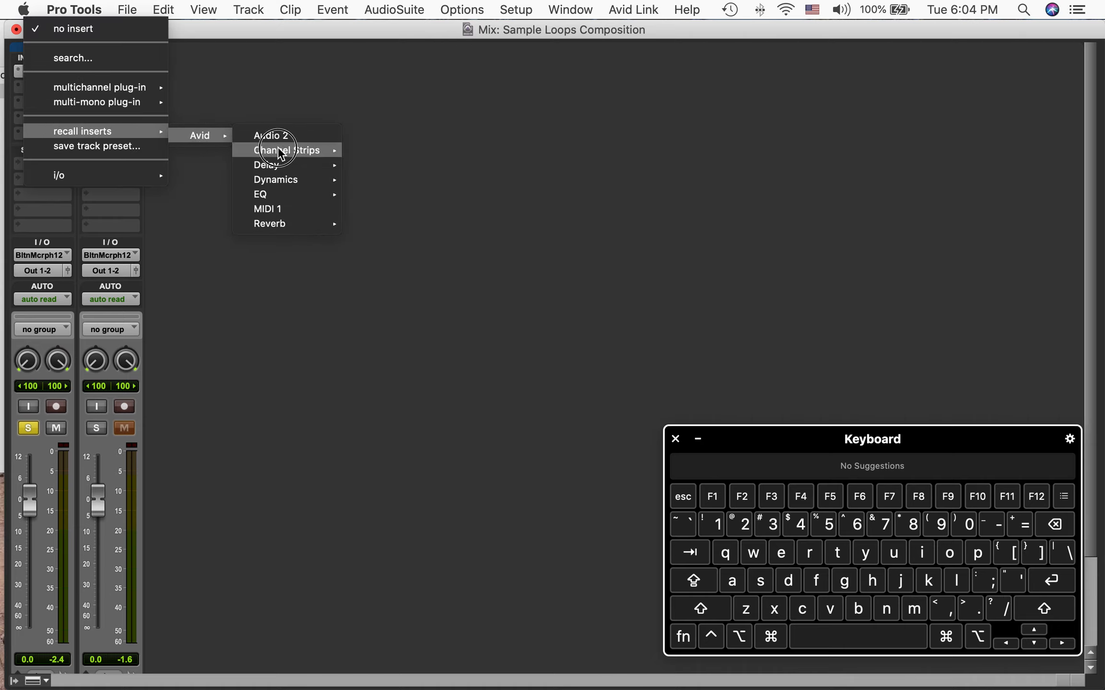
{"action": "mouse_move", "coordinate": [283, 154]}
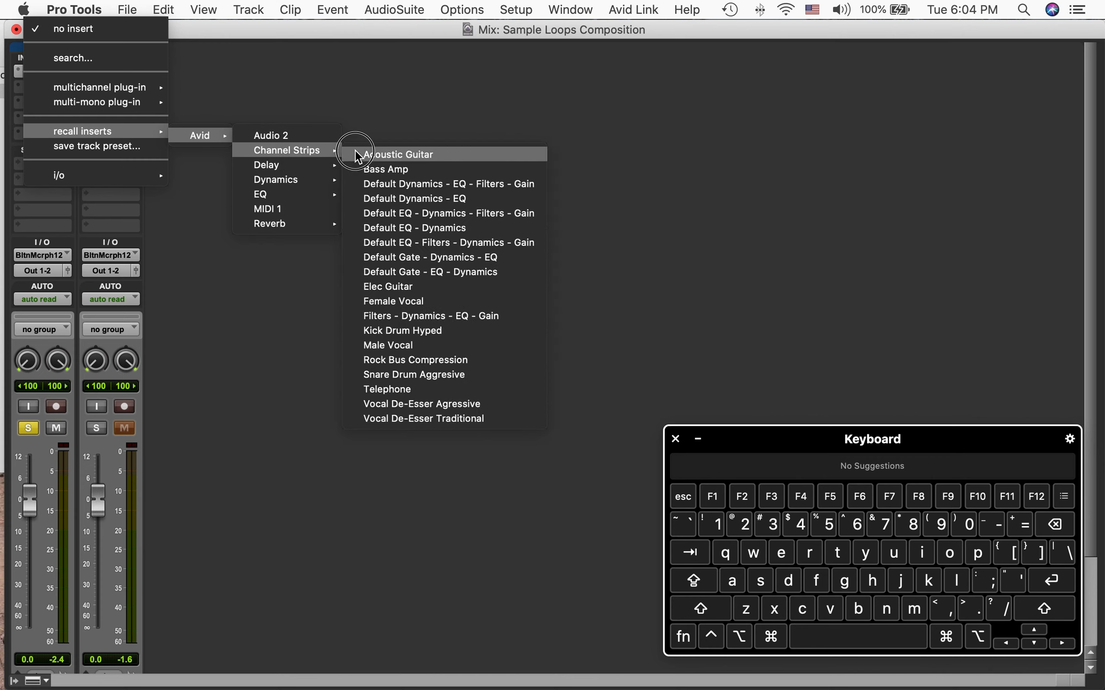
{"action": "left_click", "coordinate": [391, 171]}
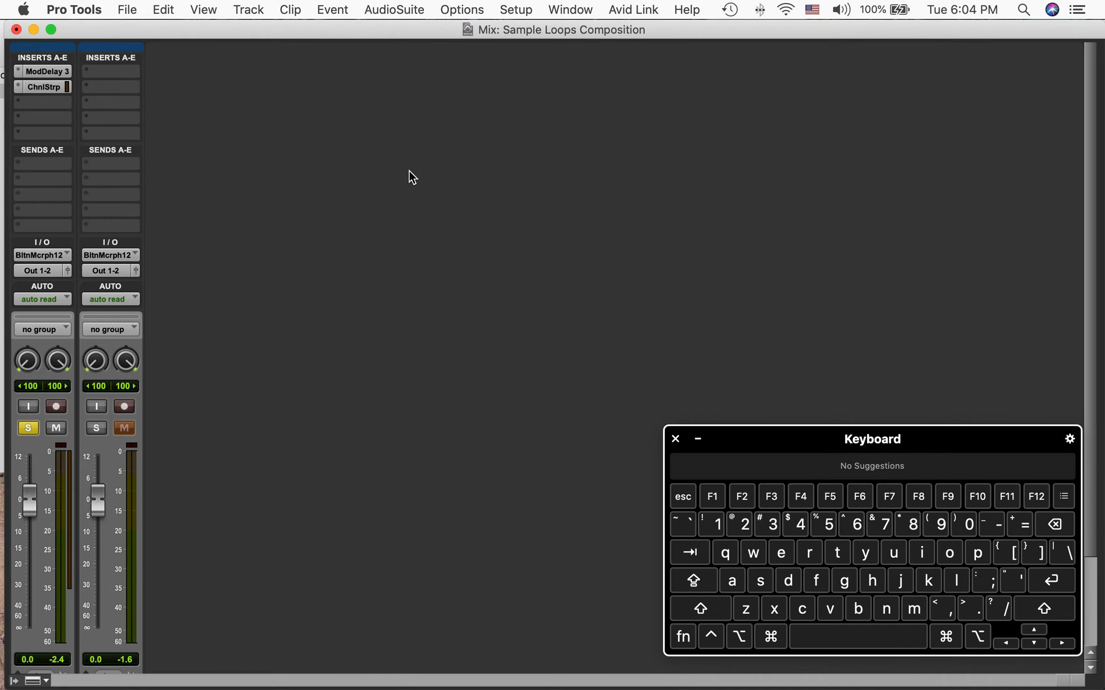
Return to the Edit window and play back the soloed Bob James track with both inserts
{"action": "left_click", "coordinate": [770, 638]}
{"action": "left_click", "coordinate": [1018, 525]}
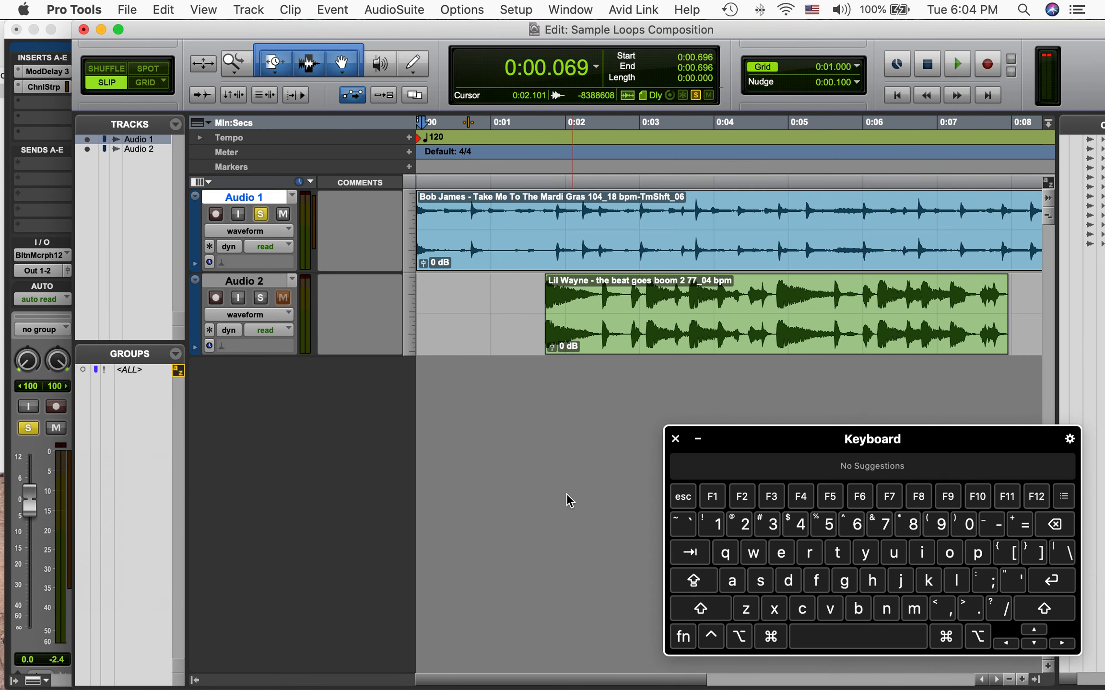
{"action": "key", "text": "space"}
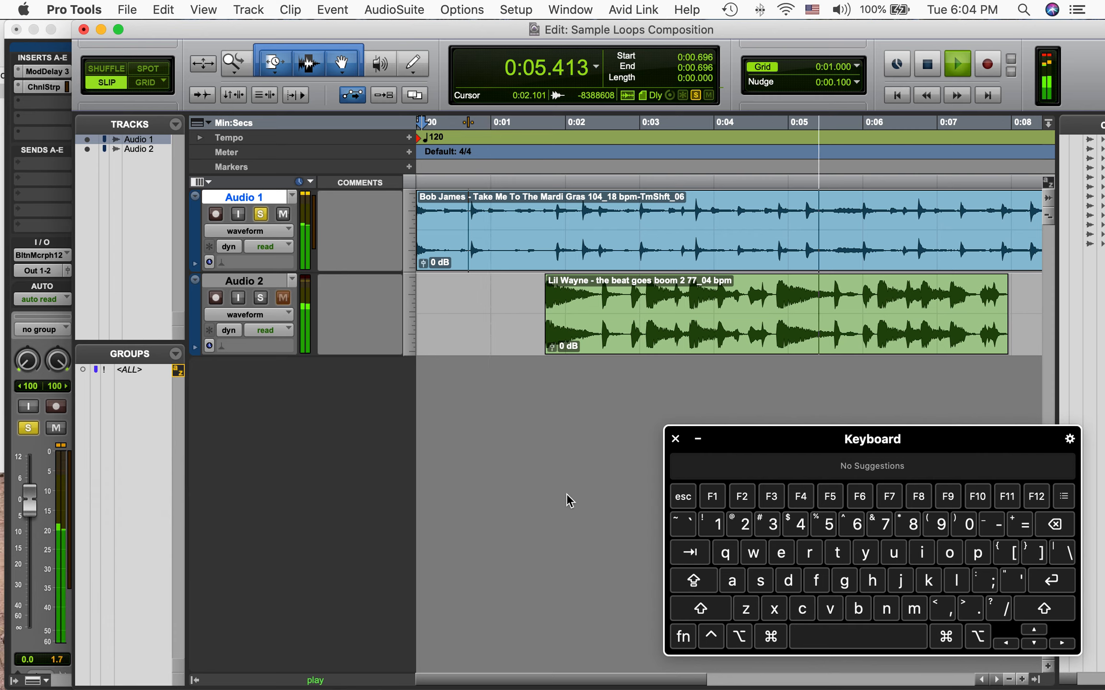
{"action": "key", "text": "space"}
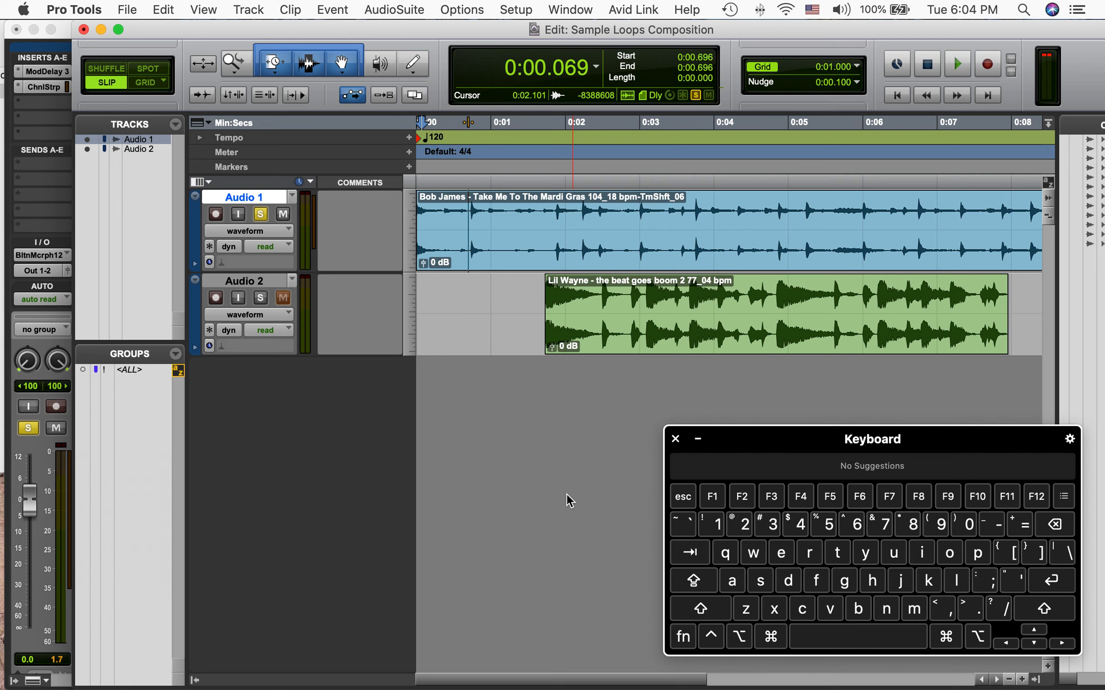
Unsolo Audio 1 and play back both tracks together
{"action": "left_click", "coordinate": [260, 213]}
{"action": "key", "text": "space"}
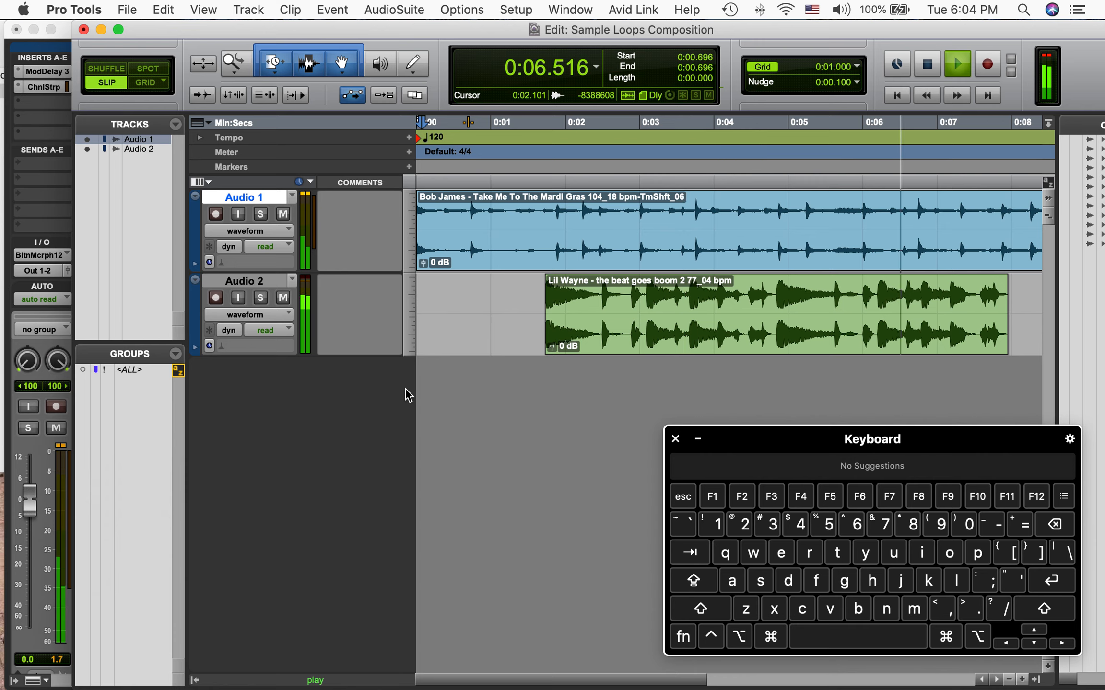
{"action": "key", "text": "space"}
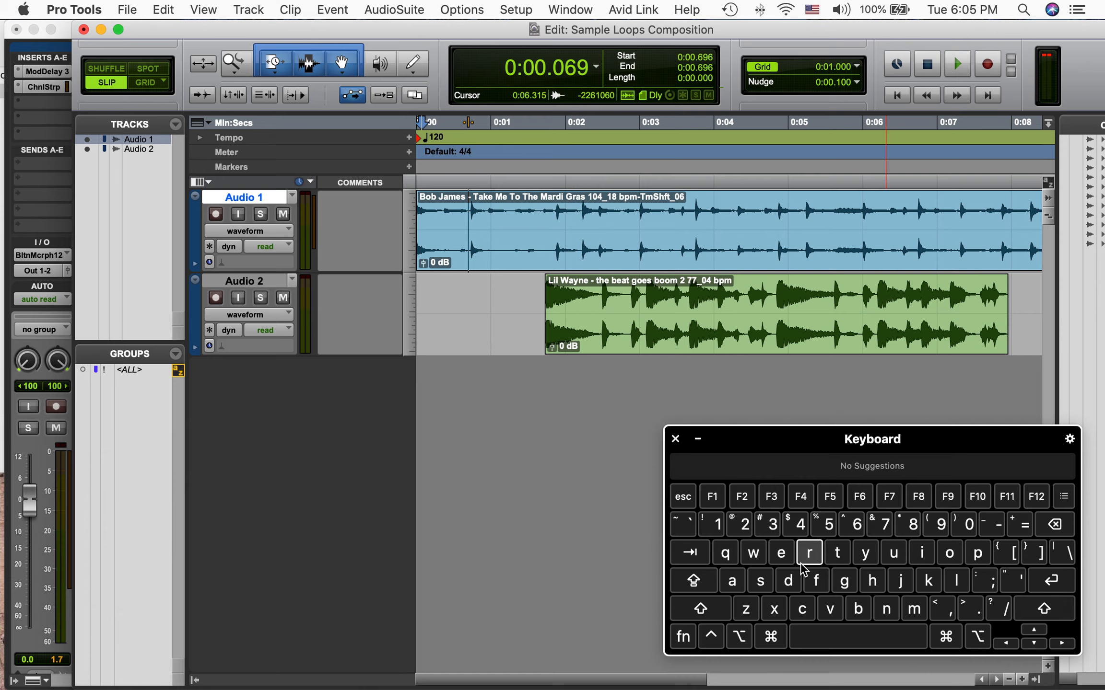
Zoom in and select a short range of the Bob James clip from about 0.63 to 0.73 seconds
{"action": "left_click", "coordinate": [770, 637]}
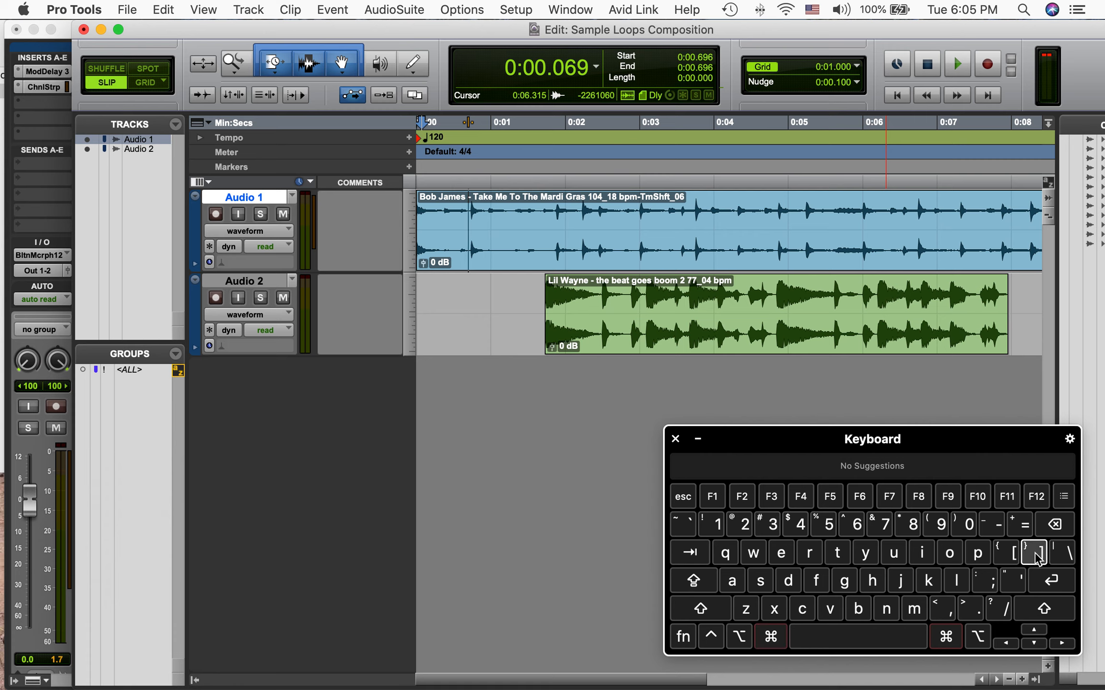
{"action": "left_click", "coordinate": [1036, 556]}
{"action": "left_click", "coordinate": [771, 638]}
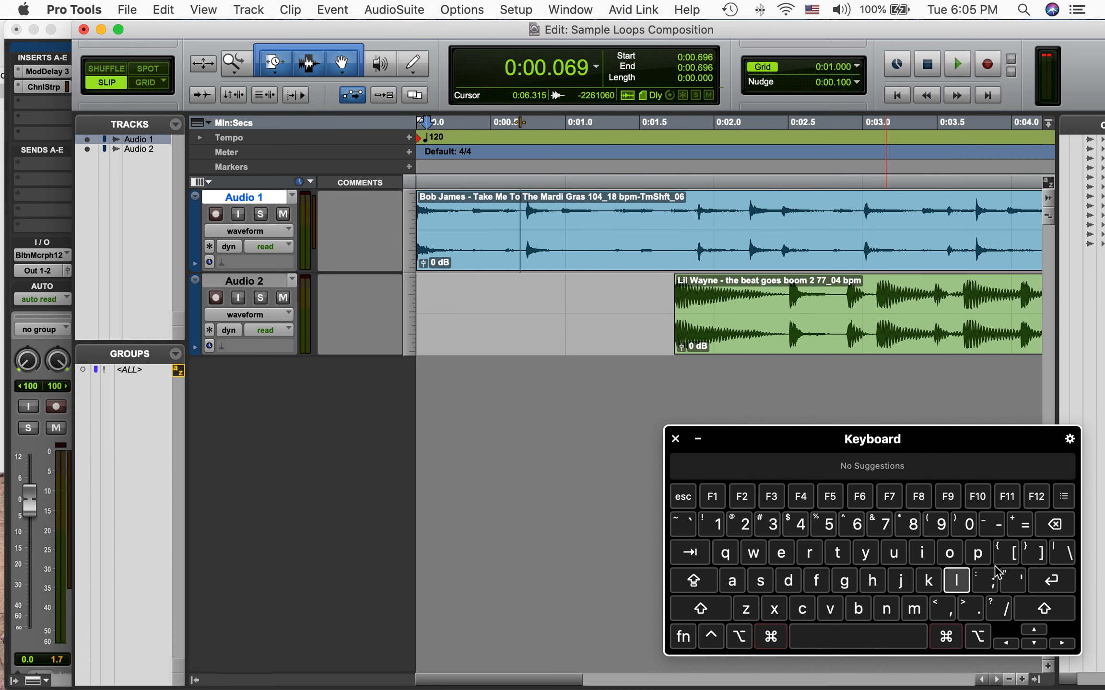
{"action": "left_click", "coordinate": [1036, 556]}
{"action": "left_click", "coordinate": [633, 202]}
{"action": "left_click_drag", "start_coordinate": [634, 201], "coordinate": [604, 204]}
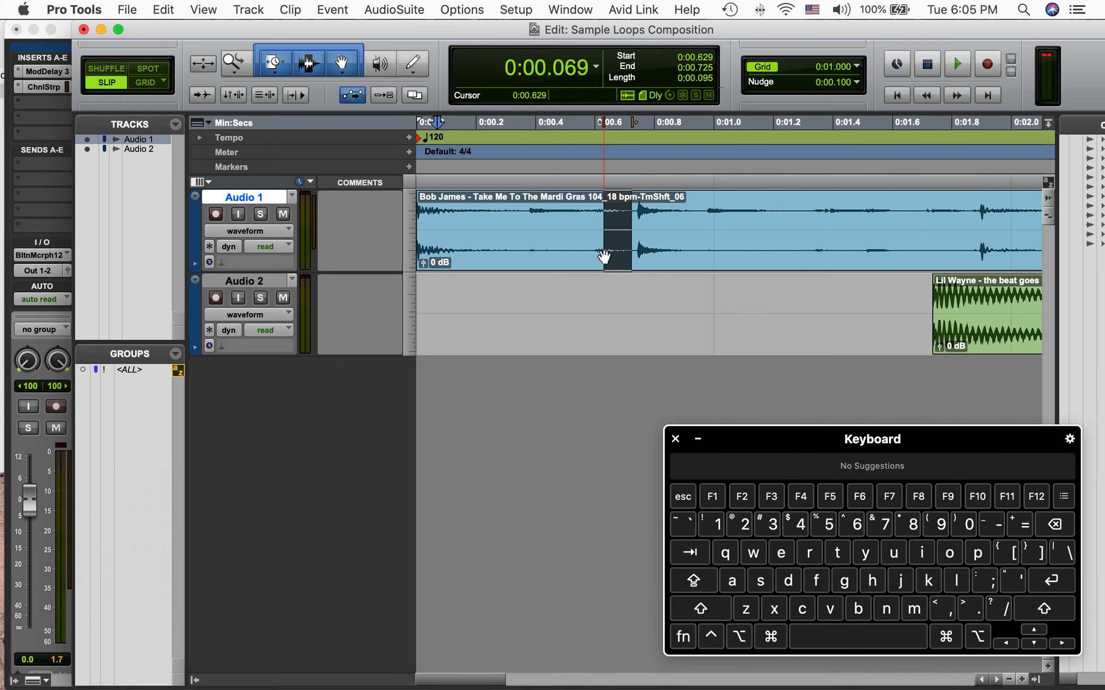
{"action": "left_click", "coordinate": [770, 638]}
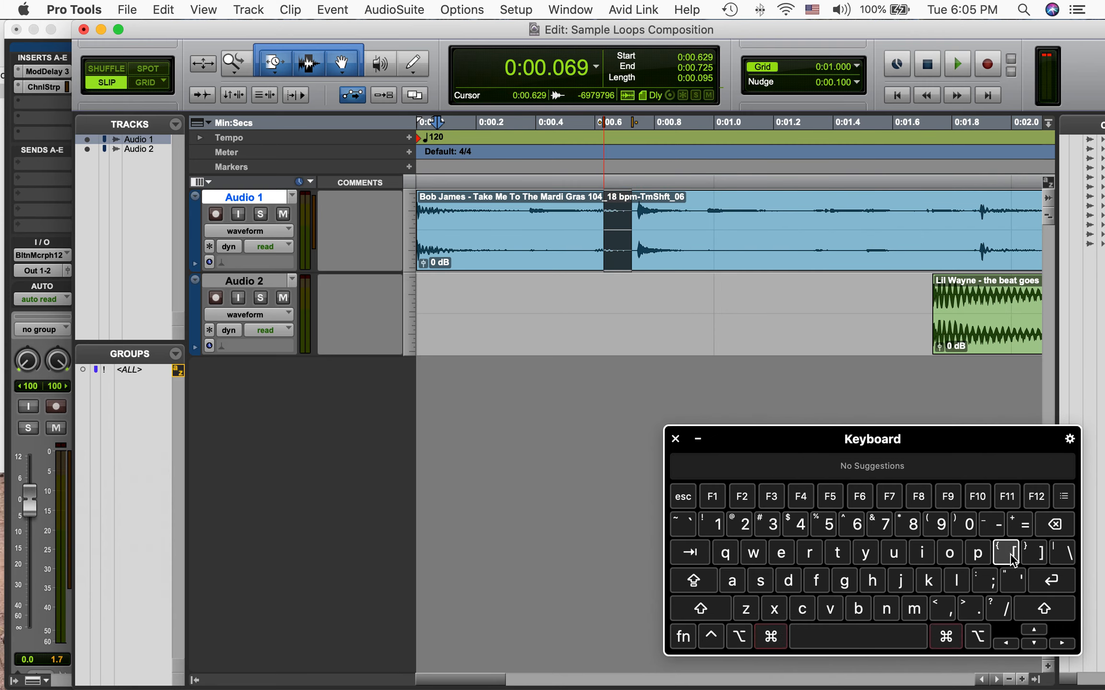
{"action": "left_click", "coordinate": [1014, 554]}
{"action": "left_click", "coordinate": [775, 639]}
{"action": "left_click", "coordinate": [1011, 554]}
{"action": "left_click", "coordinate": [770, 638]}
{"action": "left_click", "coordinate": [1012, 554]}
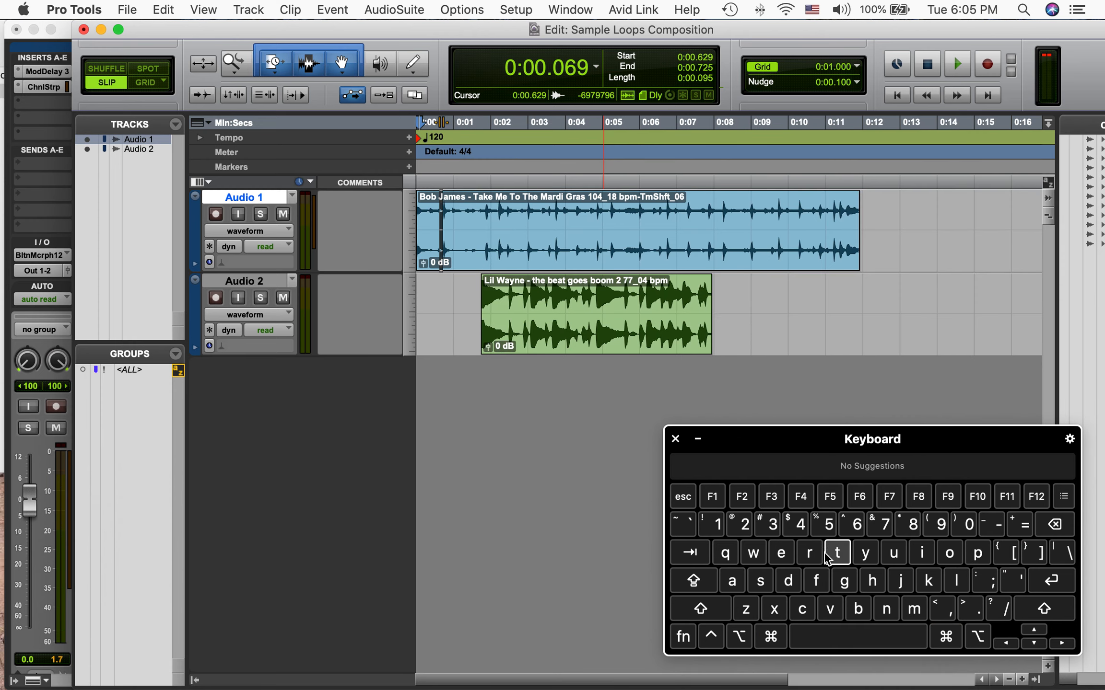
{"action": "left_click", "coordinate": [771, 638]}
{"action": "left_click", "coordinate": [1033, 550]}
{"action": "left_click", "coordinate": [771, 637]}
{"action": "left_click", "coordinate": [1031, 553]}
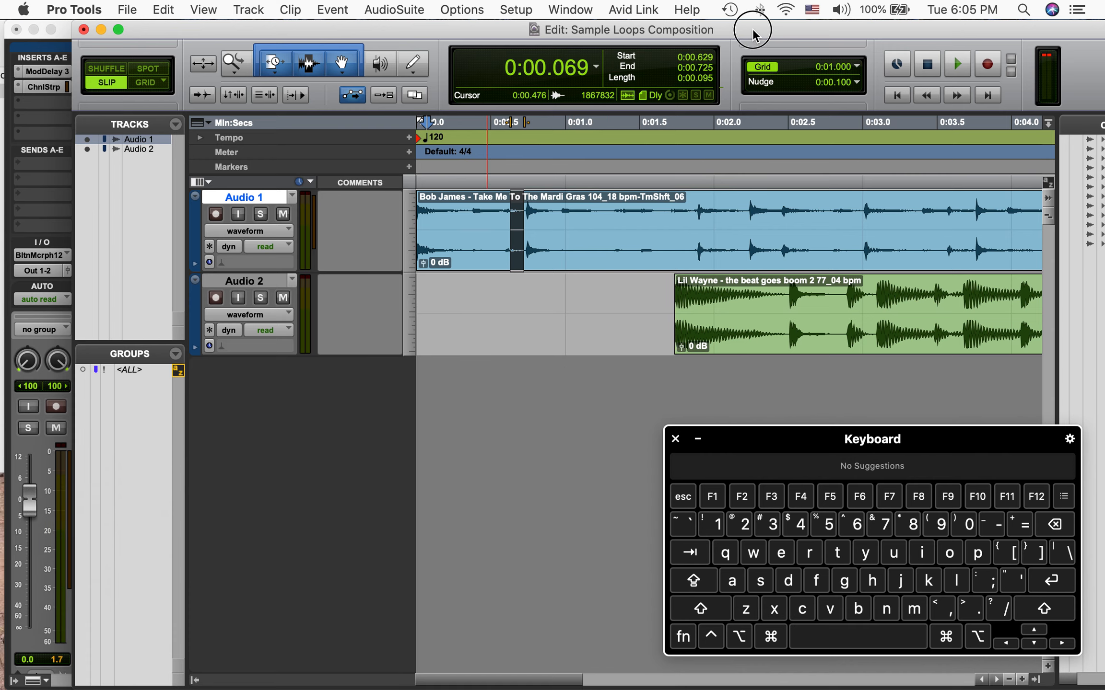
{"action": "left_click_drag", "start_coordinate": [752, 32], "coordinate": [710, 83]}
{"action": "left_click_drag", "start_coordinate": [667, 33], "coordinate": [644, 84]}
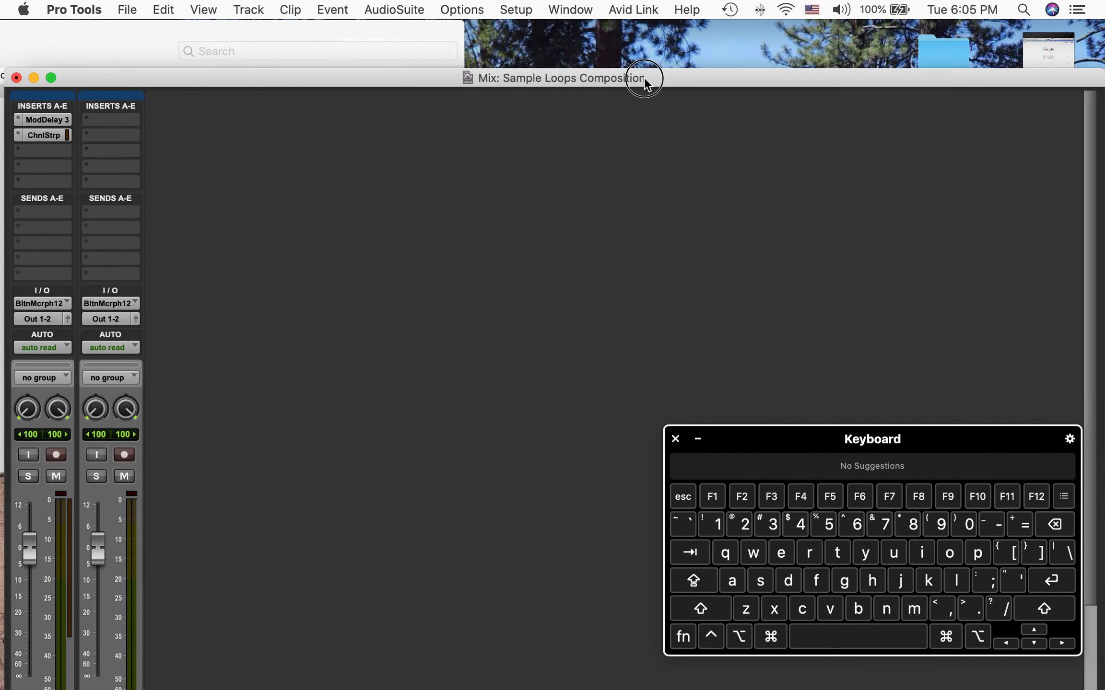
{"action": "left_click", "coordinate": [657, 28]}
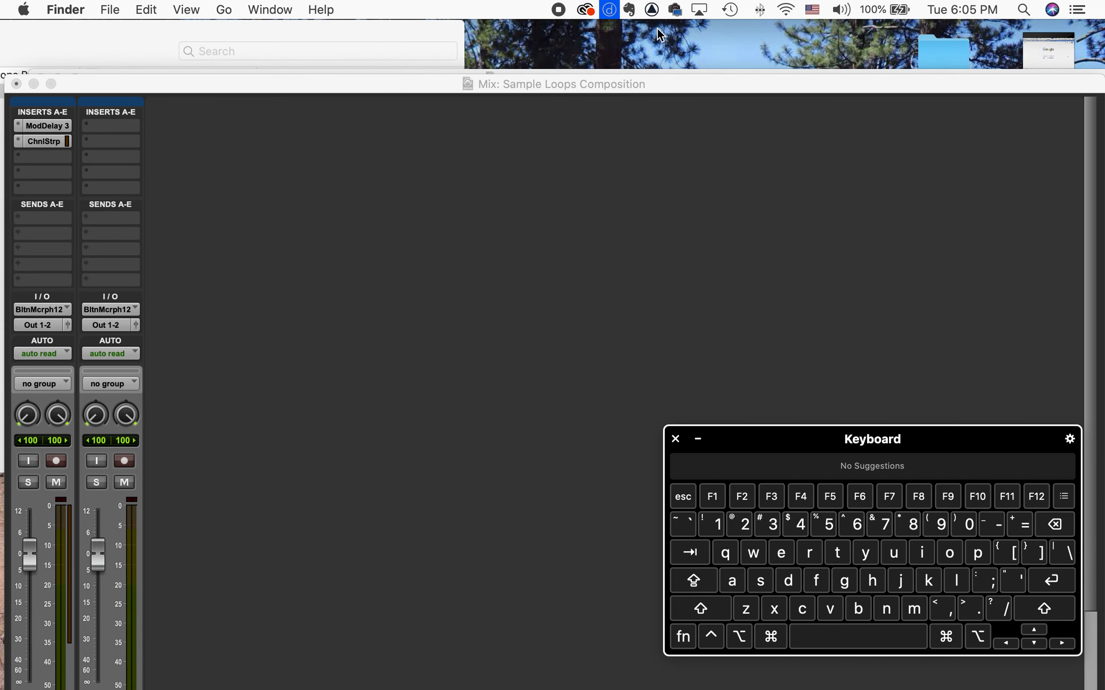
{"action": "left_click", "coordinate": [516, 73]}
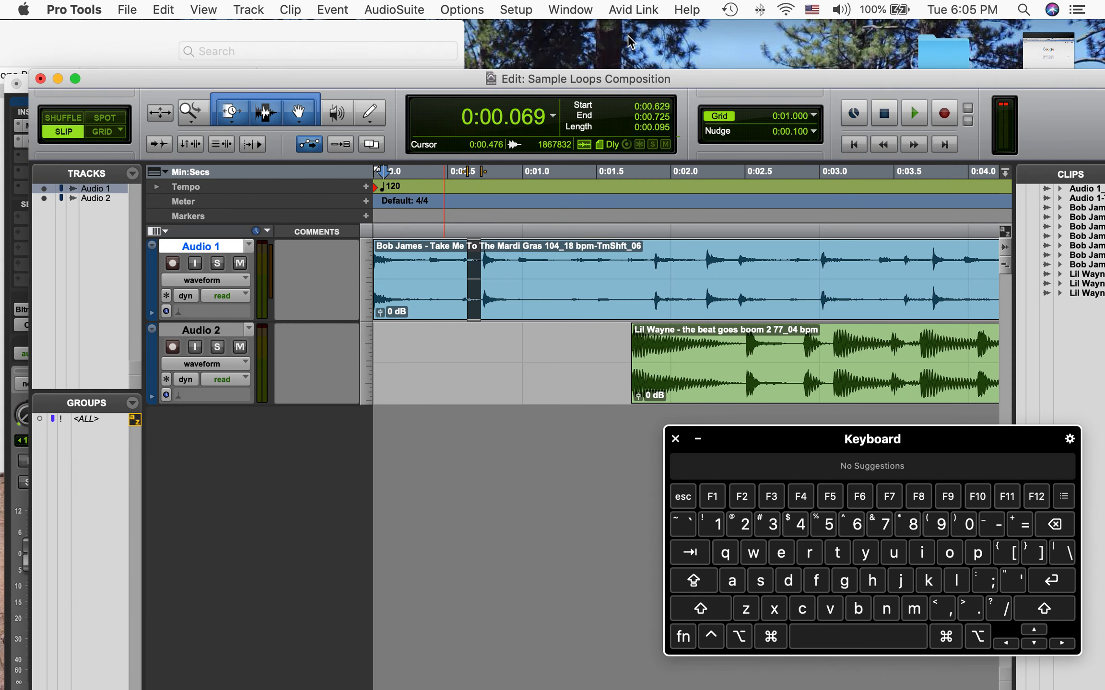
{"action": "left_click", "coordinate": [615, 42]}
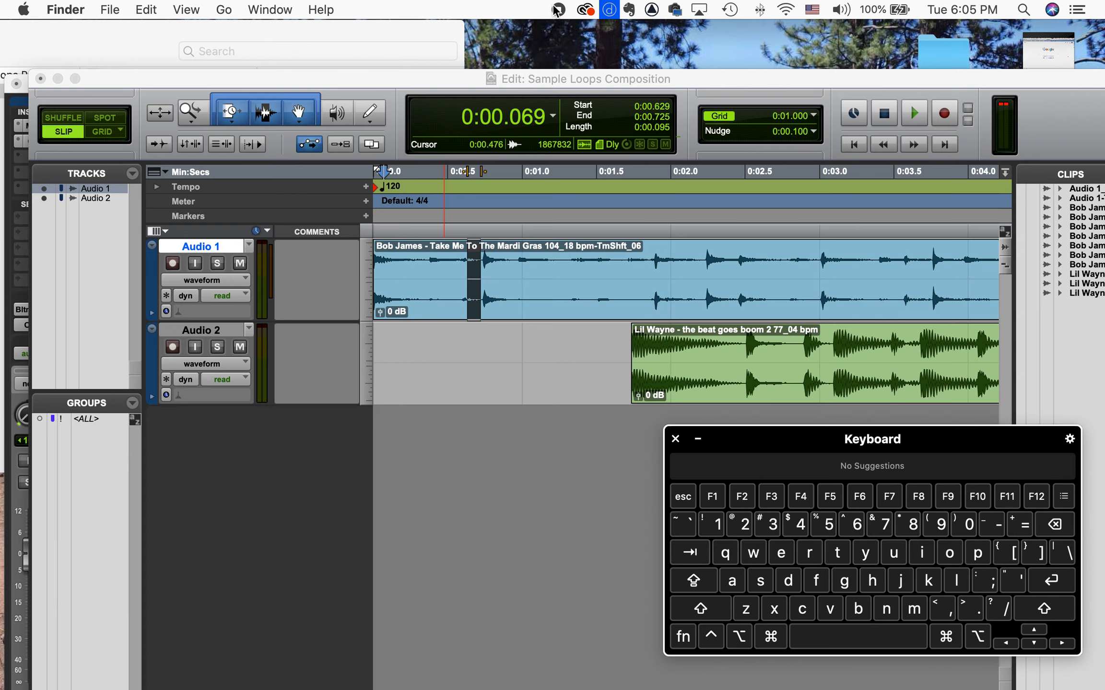